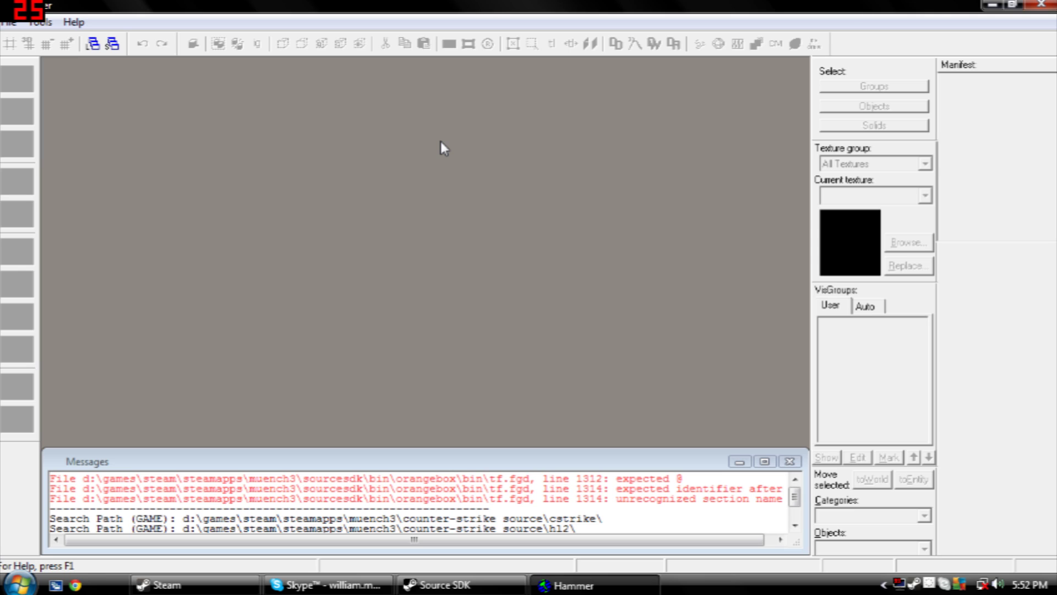
- Open the recent map Playthegame.vmf and turn on free-look navigation in the 3D view
left_click(9, 22)
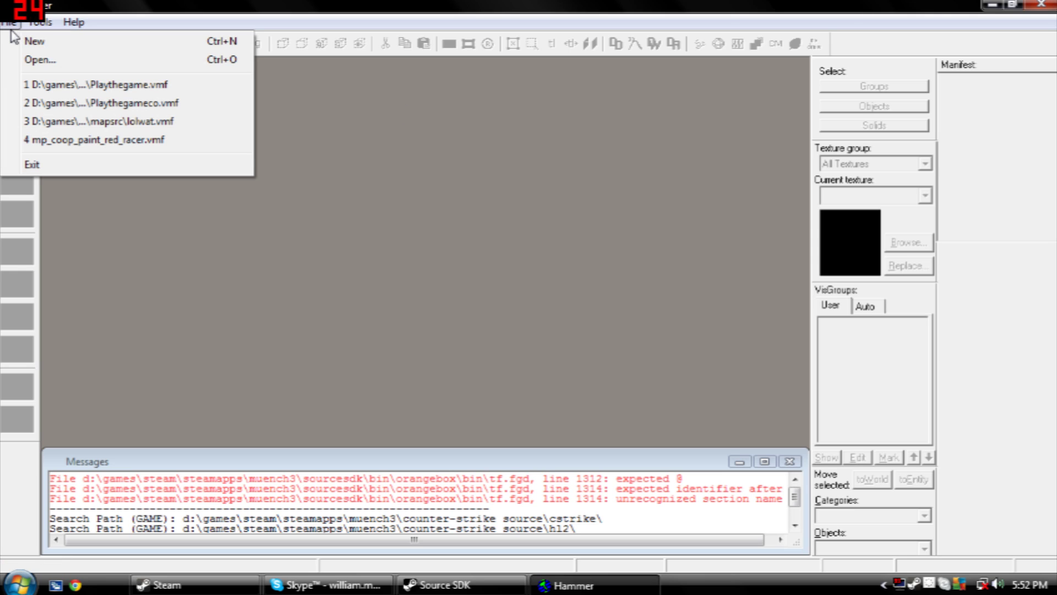
left_click(70, 85)
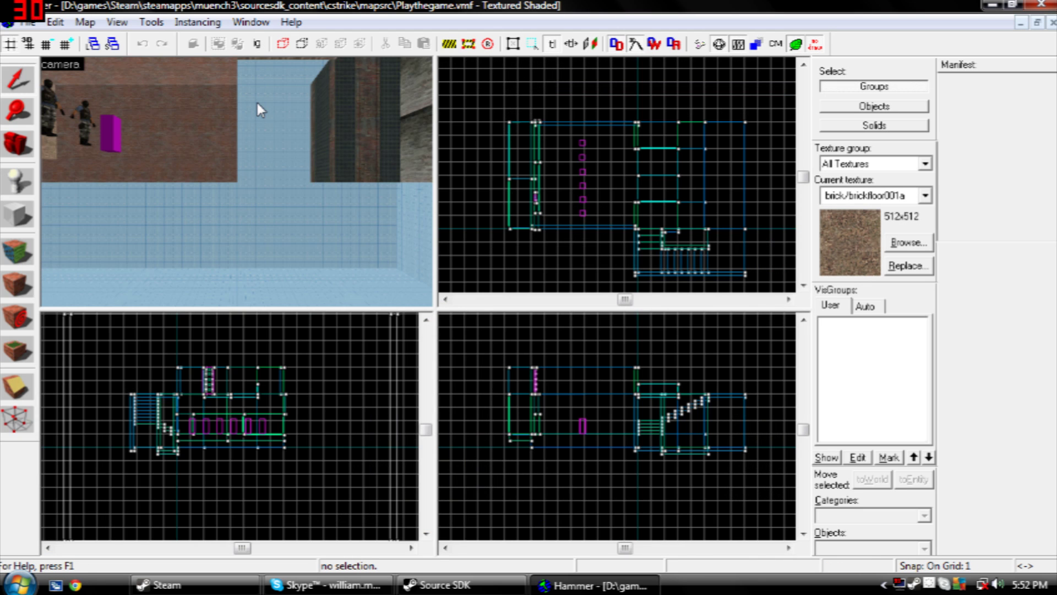
key("z")
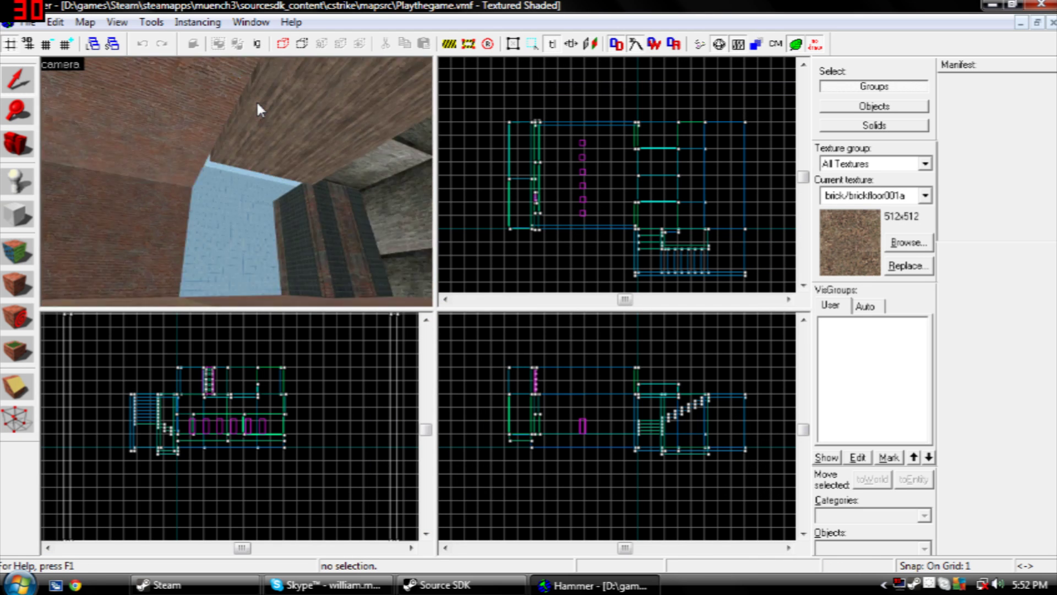
- Examine the map's brick courtyard, stairway, ladder room, pillars and concrete roof in the 3D view
key("Down")
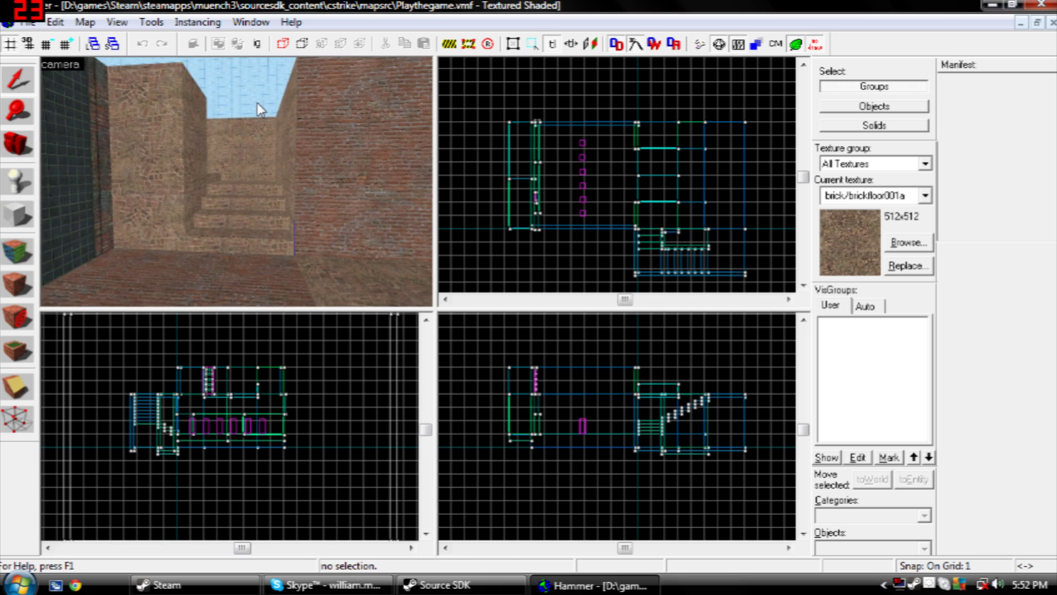
key("Right")
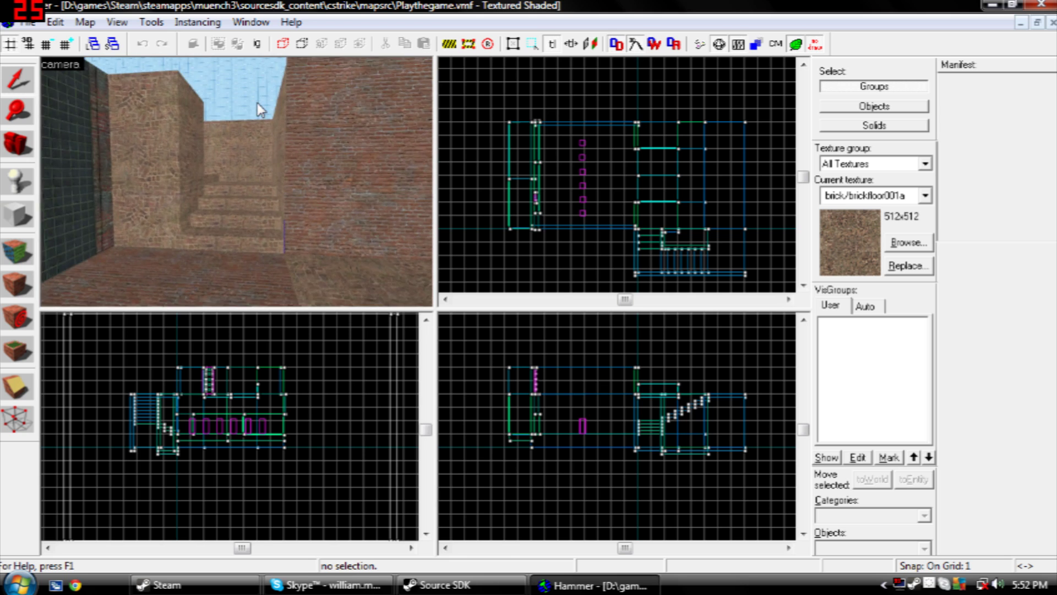
key("Up")
key("w")
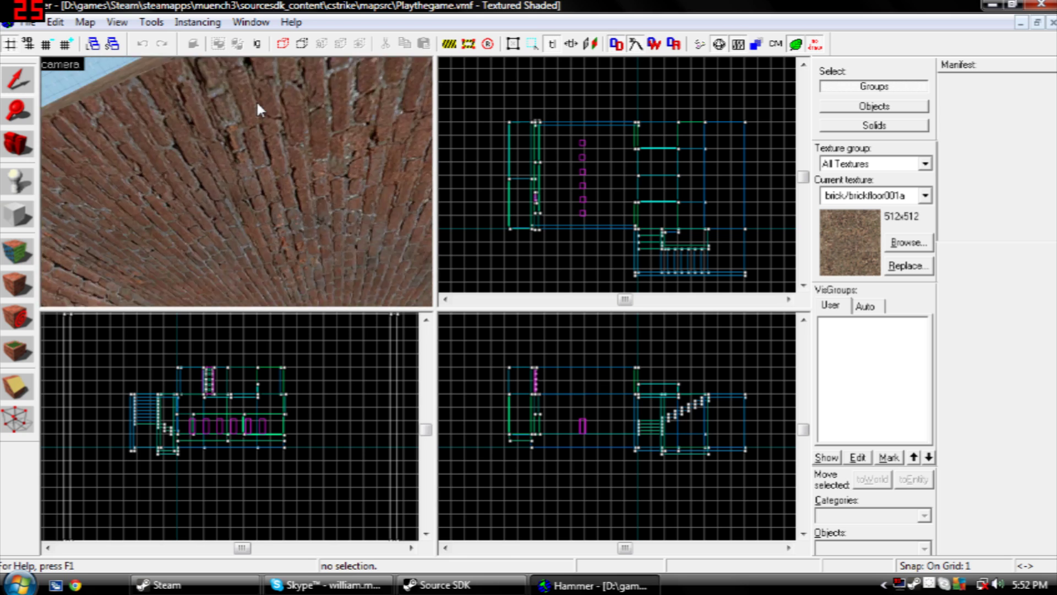
key("Down")
key("Right")
key("s")
key("Left")
key("w")
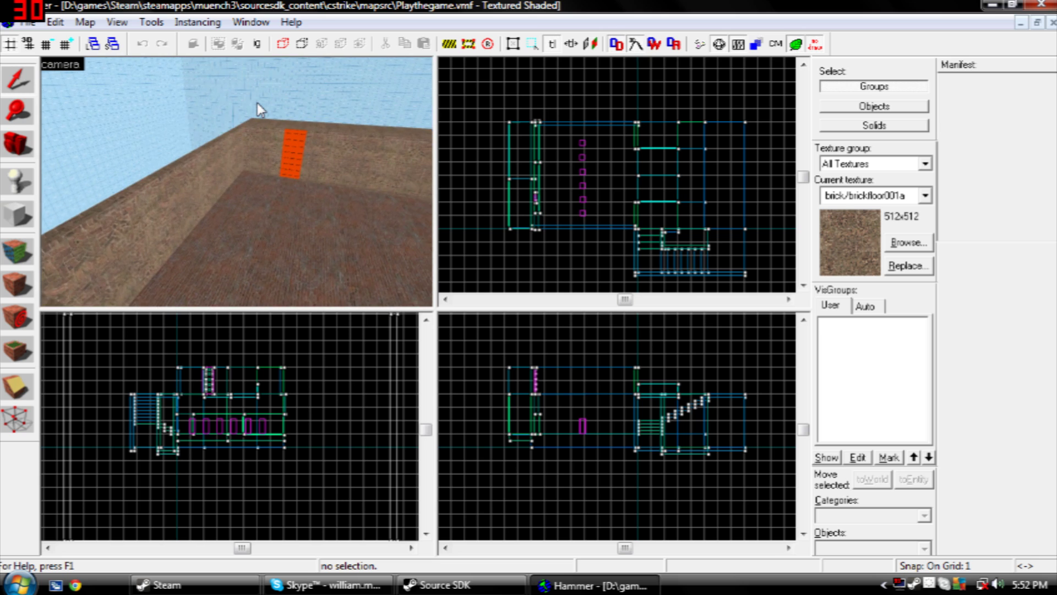
key("Down")
key("w")
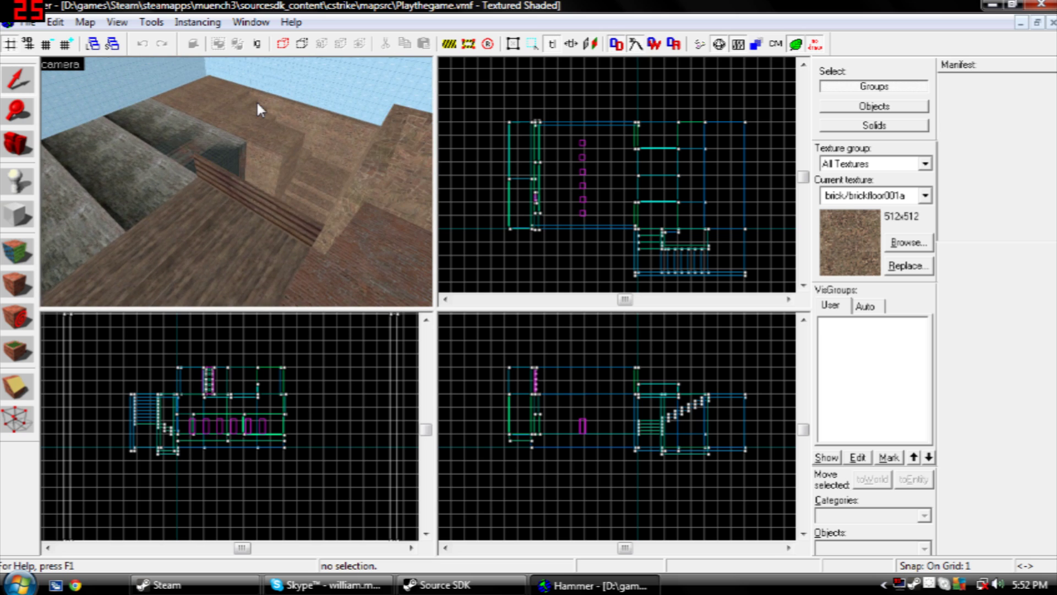
key("Left")
key("s")
key("Left")
key("Down")
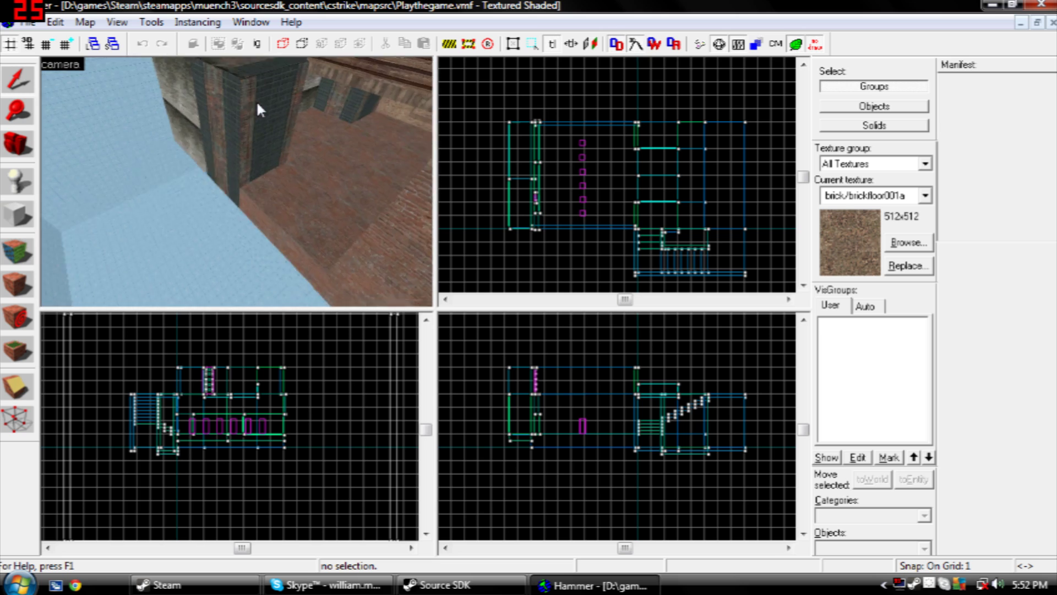
key("Up")
key("Down")
key("Right")
key("Up")
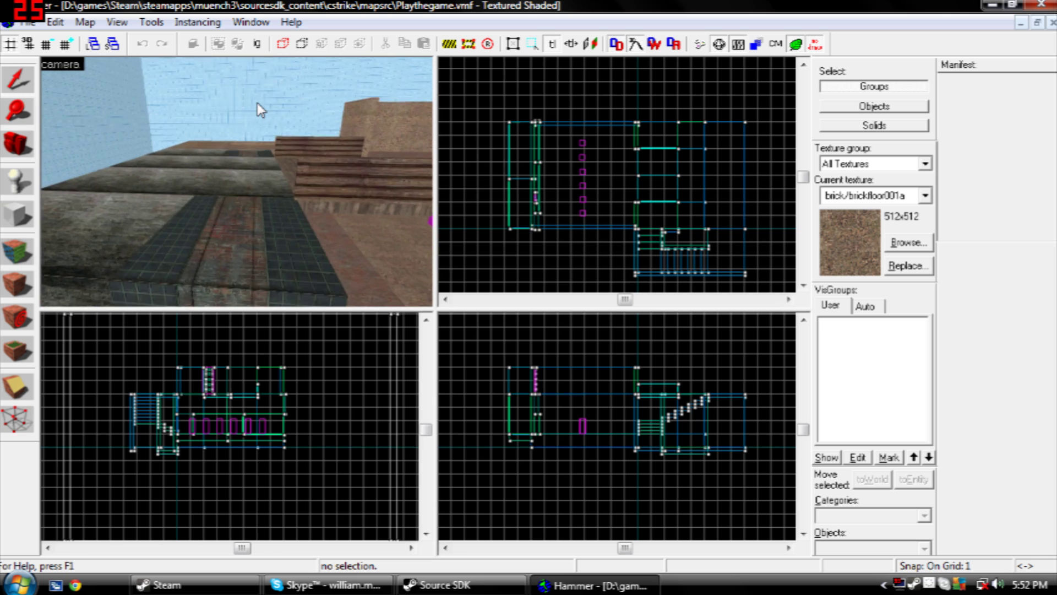
key("Down")
key("Up")
key("Left")
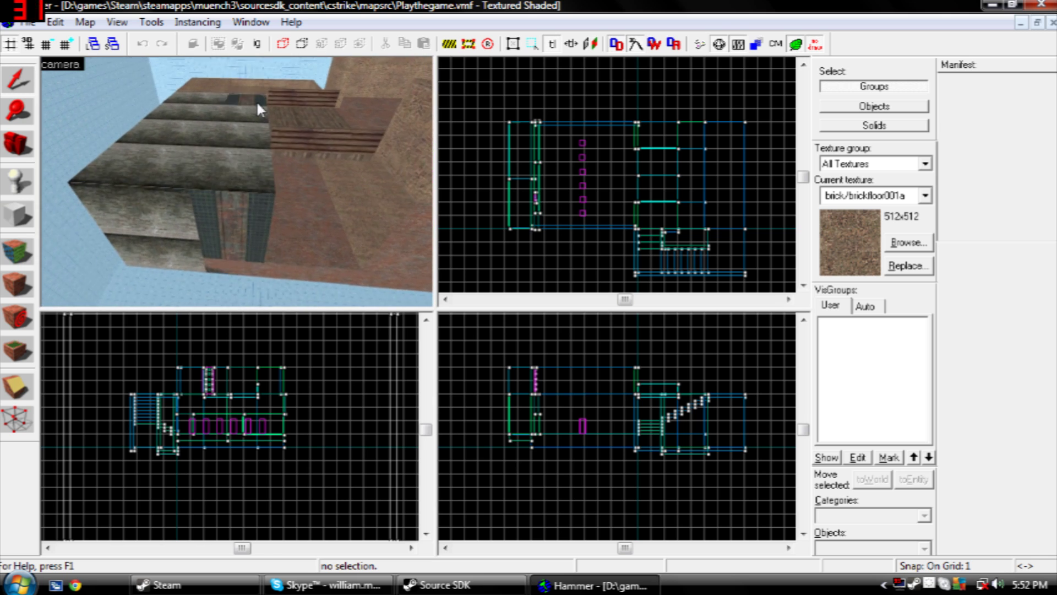
key("Up")
key("Down")
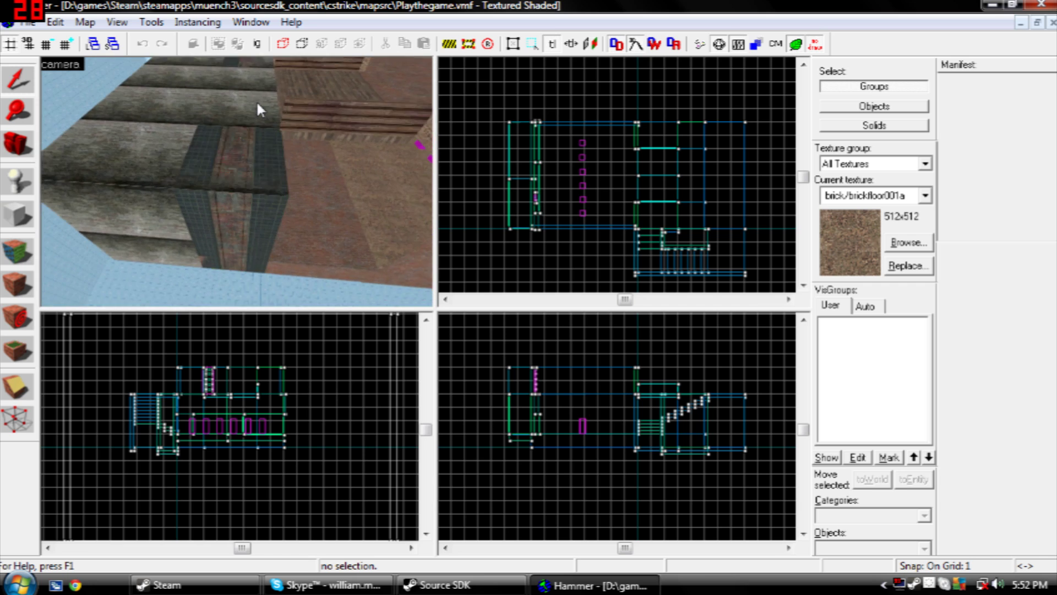
key("Up")
key("Right")
key("Left")
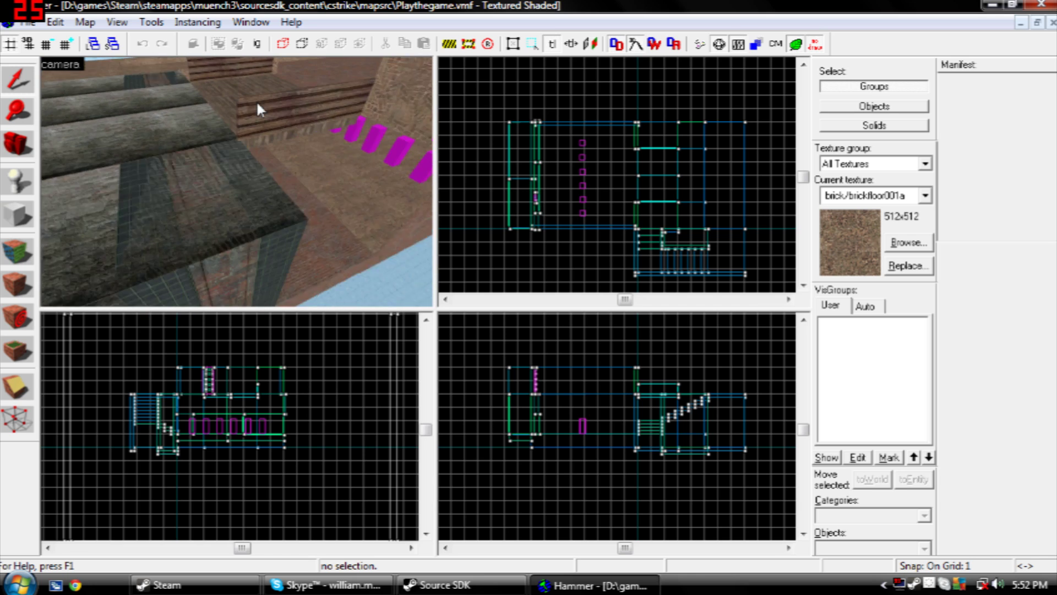
key("Left")
- Select the tiled corner pillar under the concrete roof and examine how its top meets the surrounding roof
left_click(223, 238)
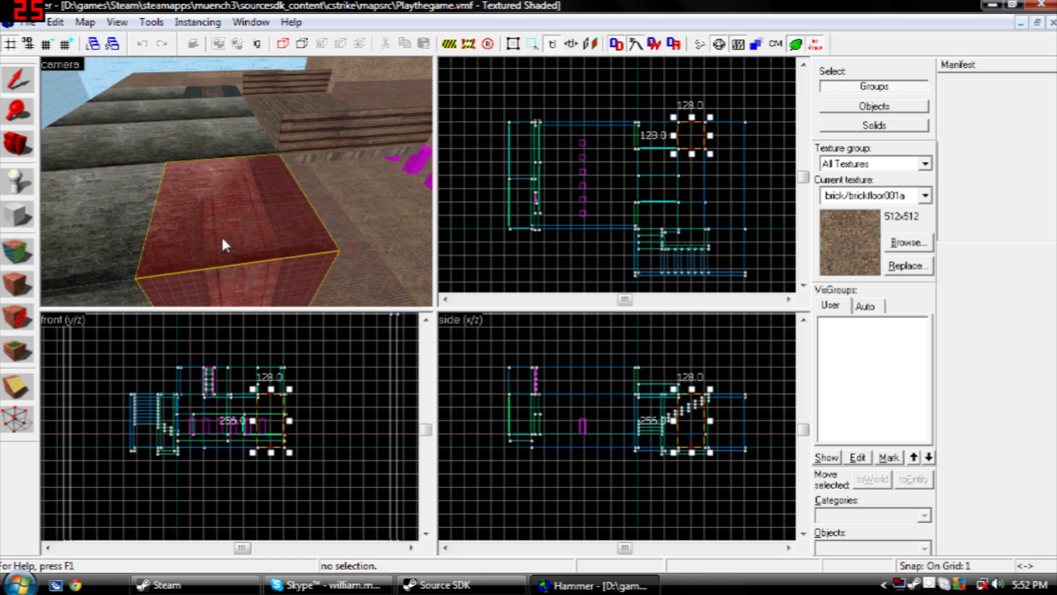
key("Right")
key("Left")
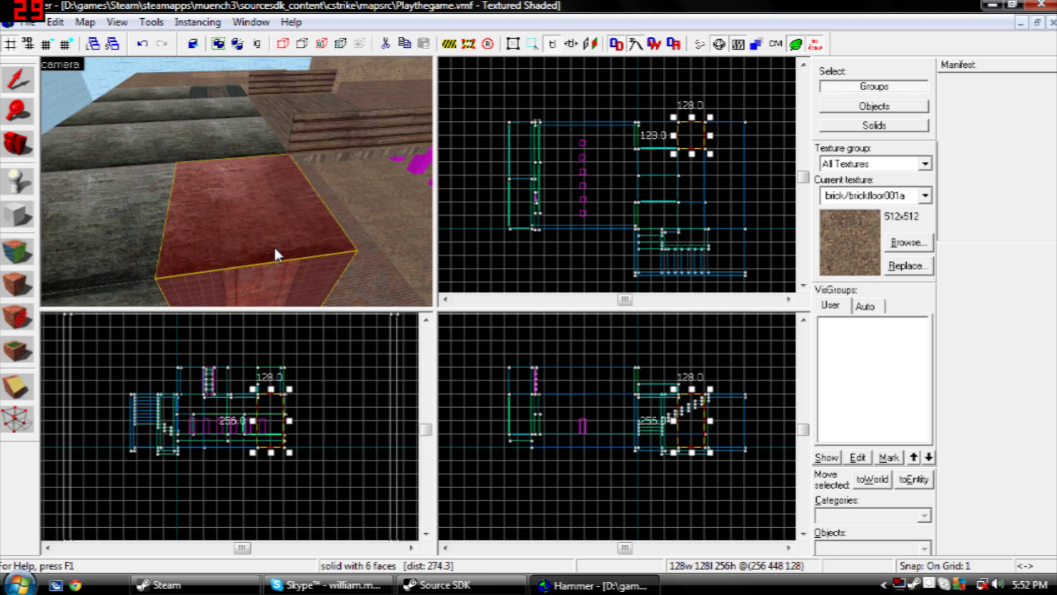
key("Right")
key("Up")
key("a")
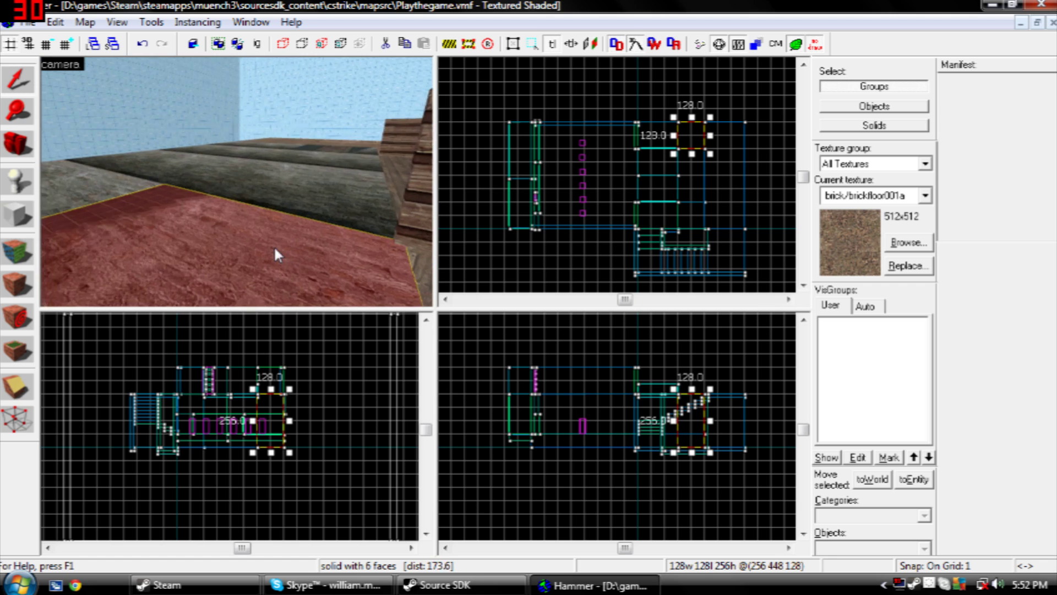
key("s")
key("w")
key("d")
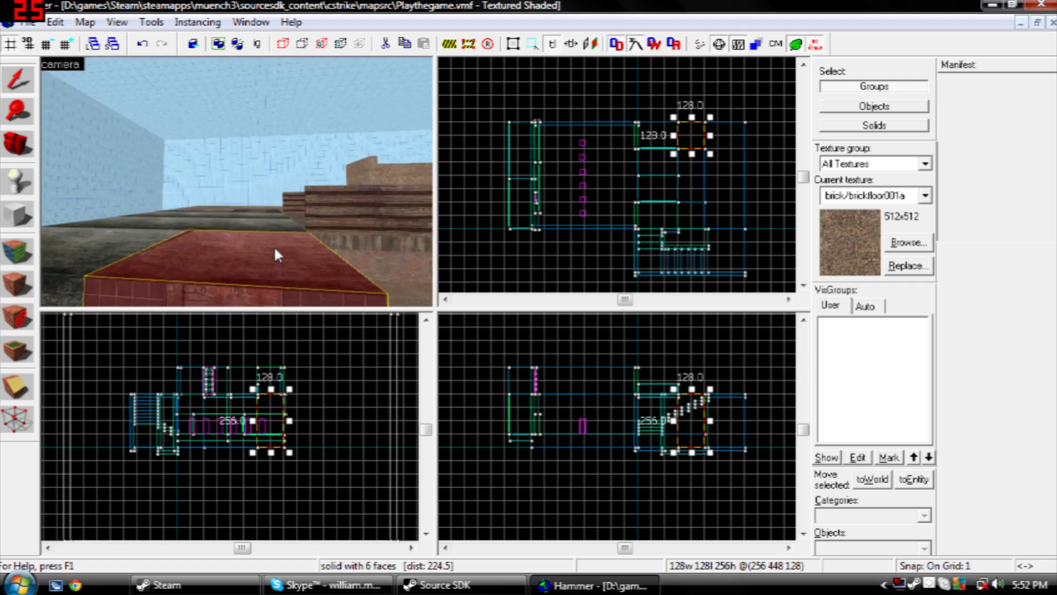
key("Down")
key("s")
- Thicken the thin roof slab over the pillars upward and extend the adjoining large concrete block to 260 units high
left_click(251, 121)
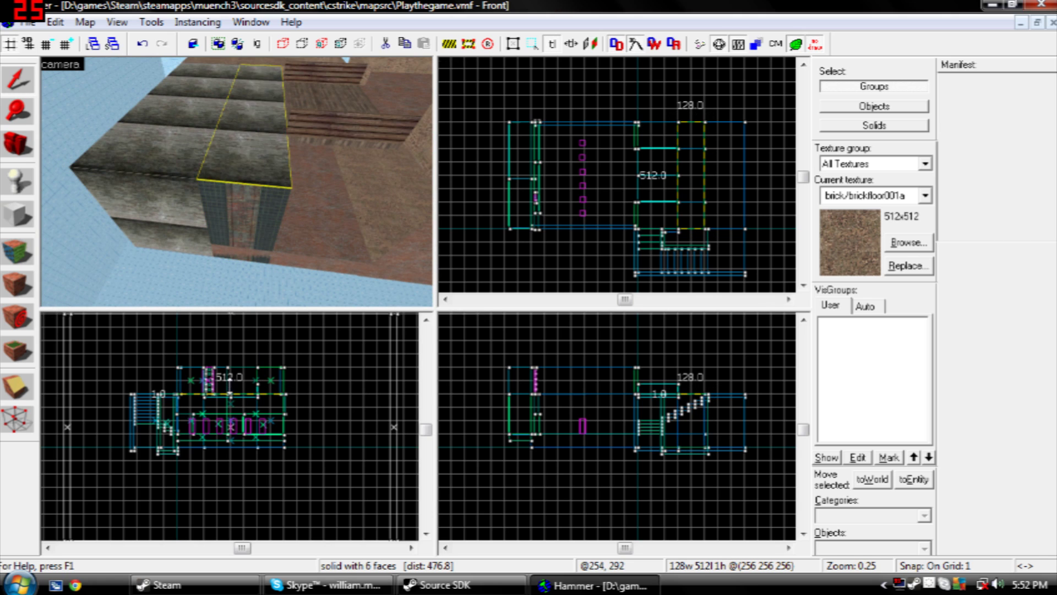
left_click_drag(229, 387, 229, 389)
key("a")
left_click(231, 130)
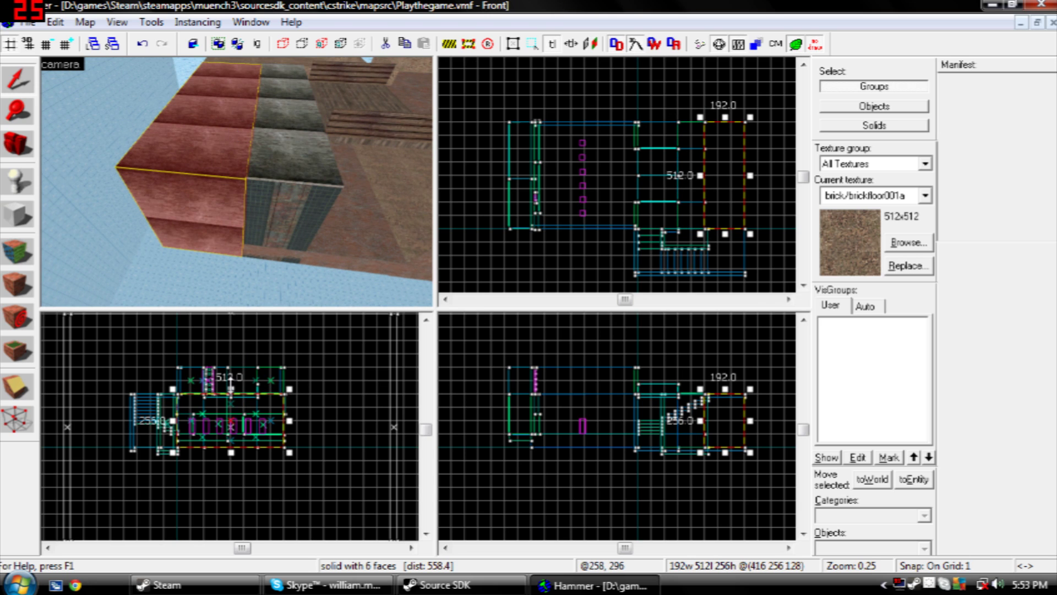
left_click_drag(232, 385, 232, 385)
- Check the roofline of the thickened slab and the raised concrete block from several angles, leaving nothing selected
key("w")
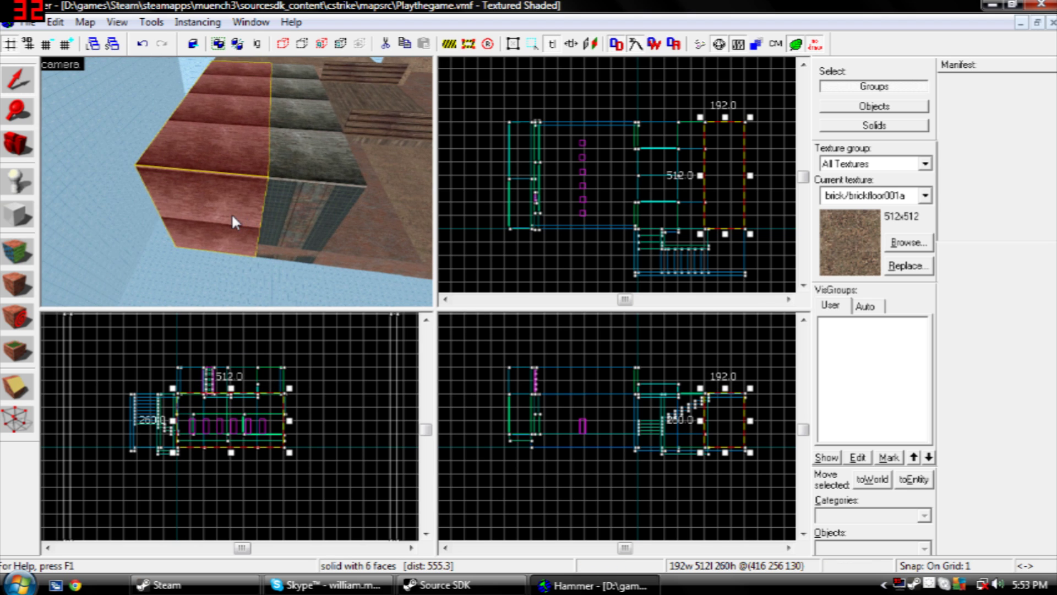
key("Right")
key("Up")
key("w")
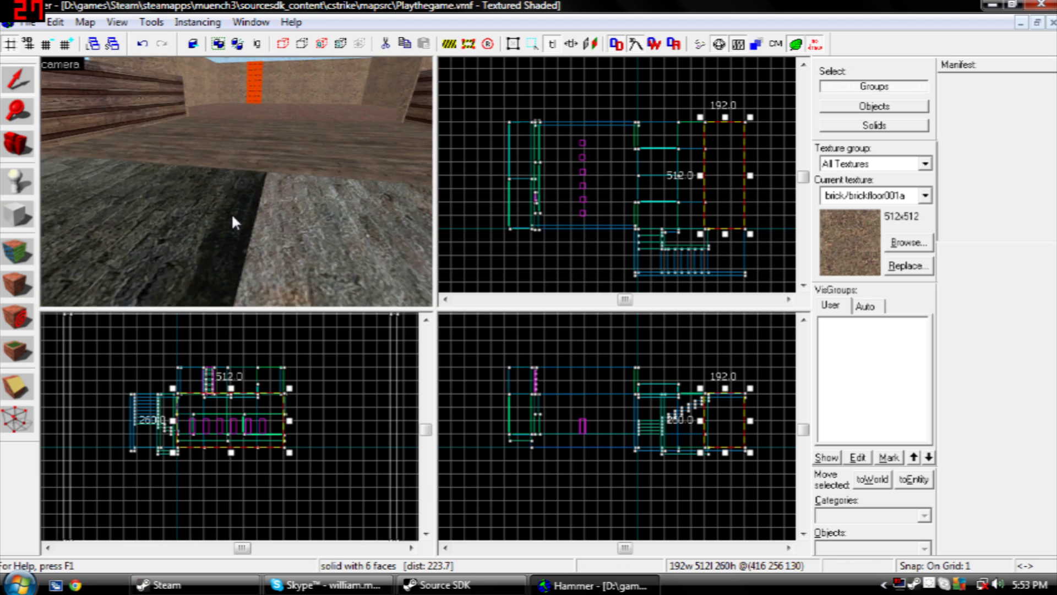
key("Left")
key("s")
key("Up")
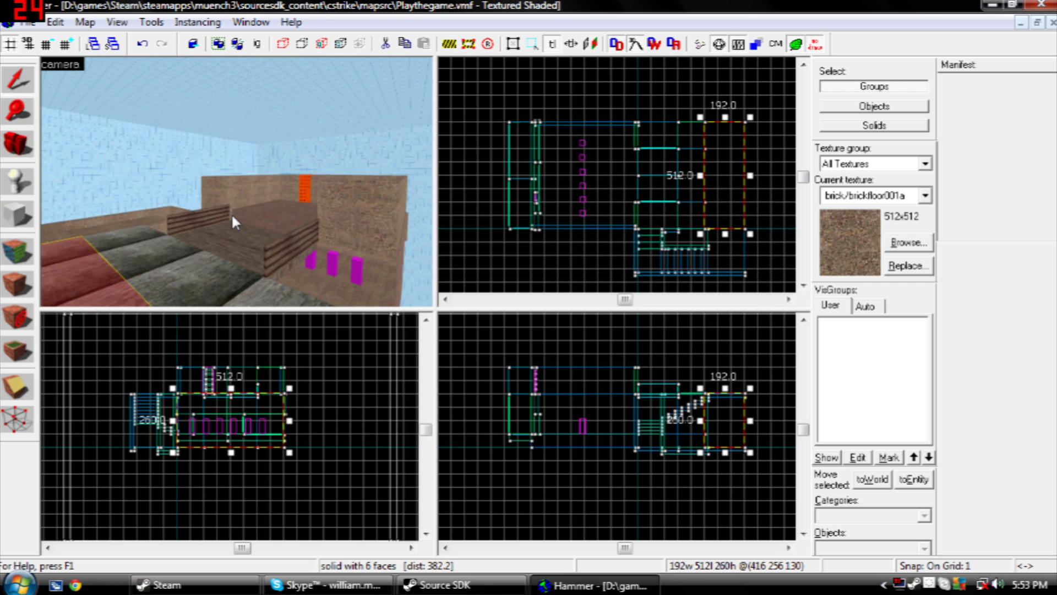
key("Left")
key("Down")
key("s")
left_click(123, 151)
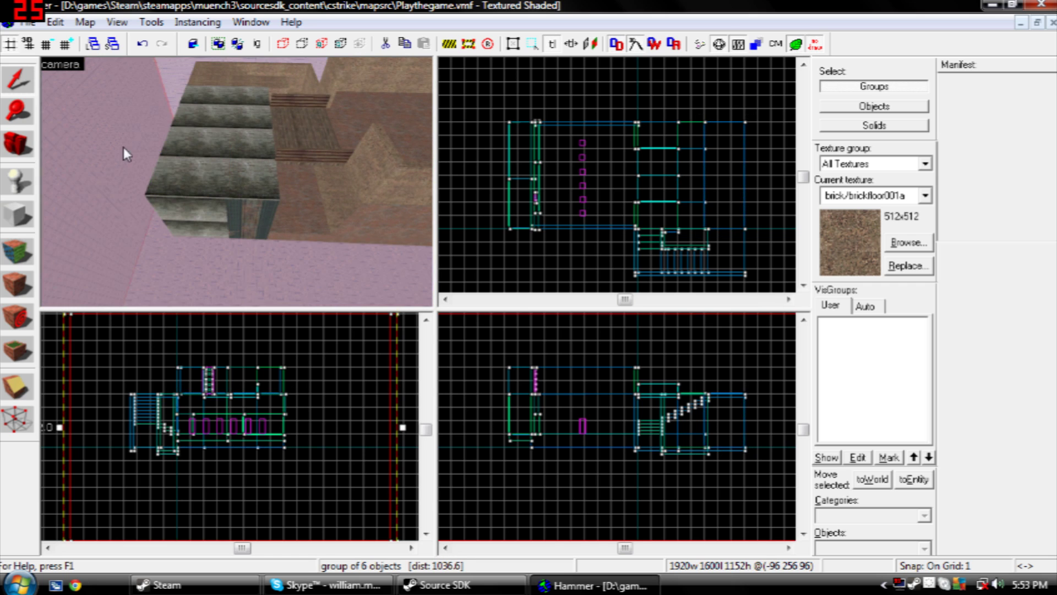
left_click(49, 380)
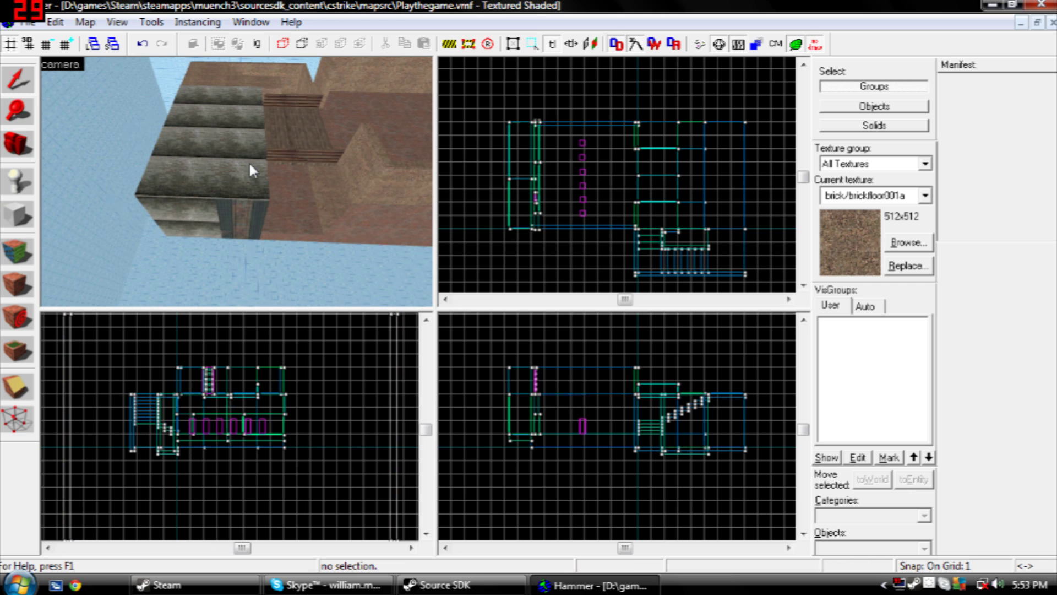
- Examine the courtyard floor, wooden ledges, row of magenta entities, stairway and pillars at ground level
key("d")
key("w")
key("w")
key("d")
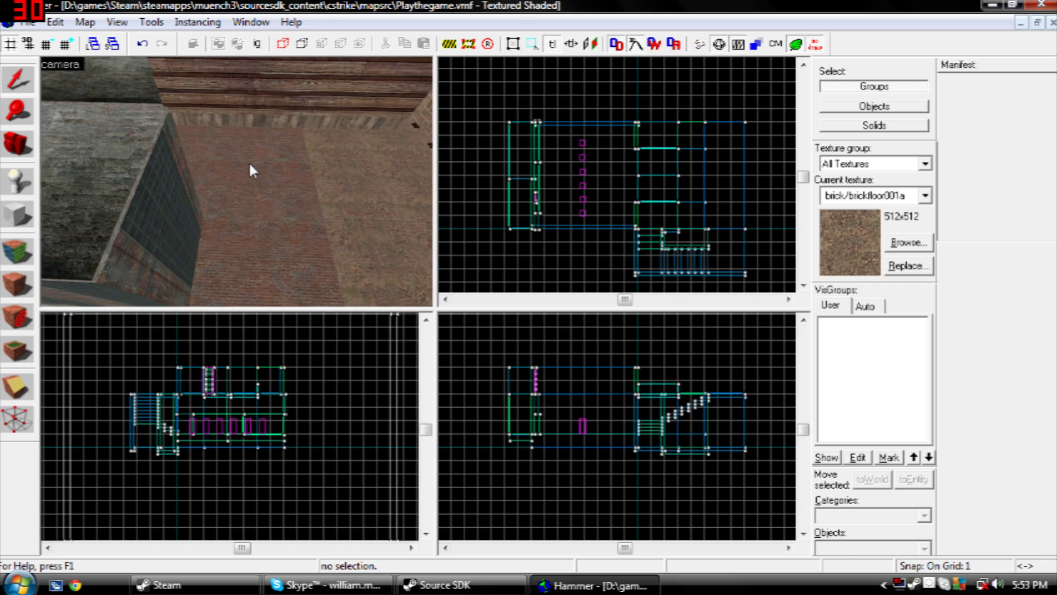
key("Right")
key("s")
key("Up")
key("d")
key("Up")
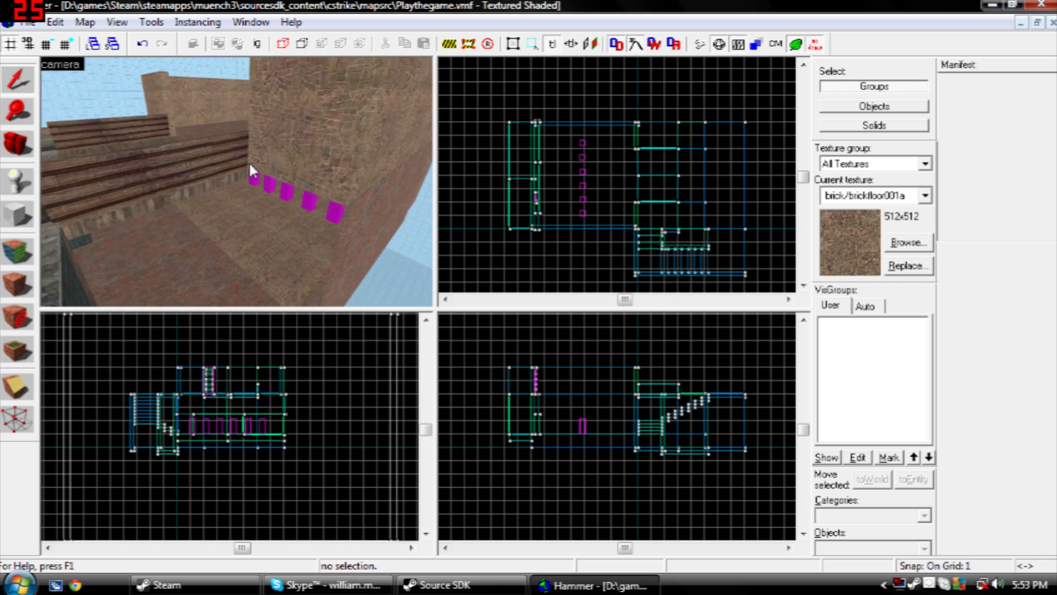
key("w")
key("Down")
key("Left")
key("Up")
key("w")
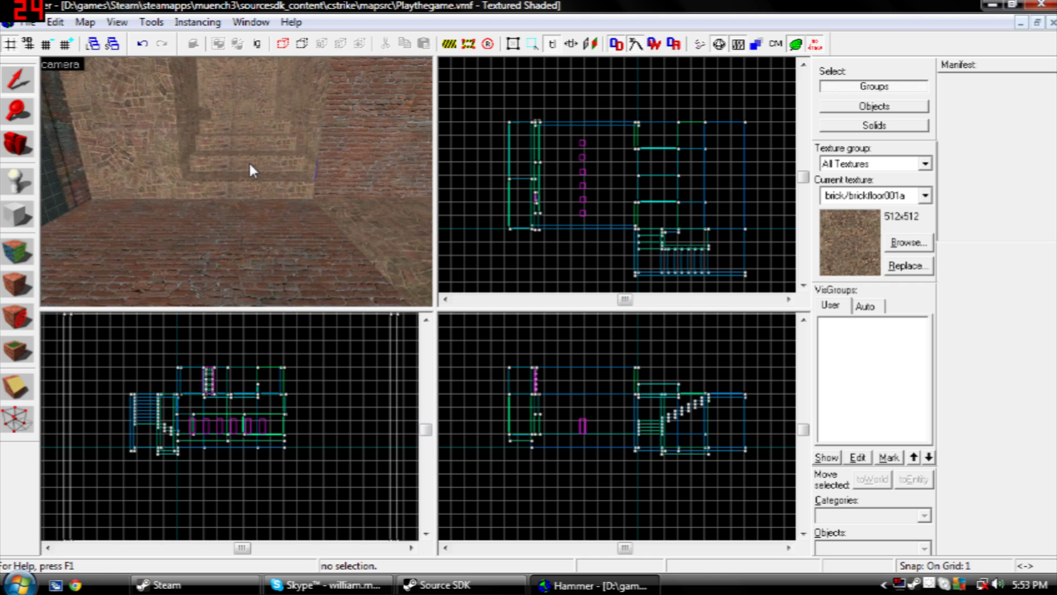
key("Down")
key("Right")
key("Left")
key("s")
key("Left")
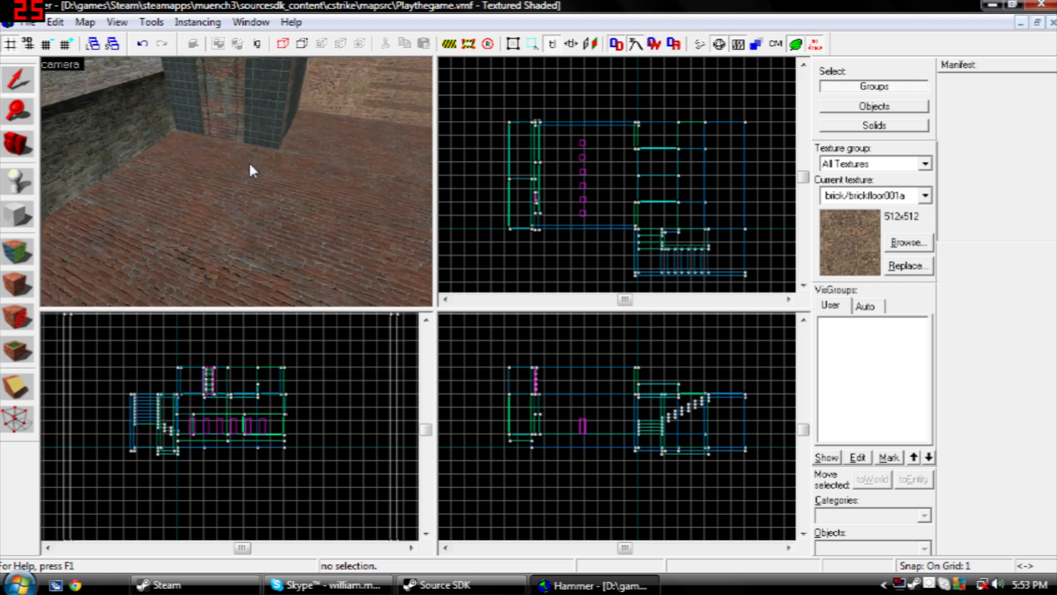
key("d")
key("w")
- Using the lowest stair step as the size reference, create a 112 × 32 × 16 block at the courtyard edge opposite the stairs
left_click(280, 115)
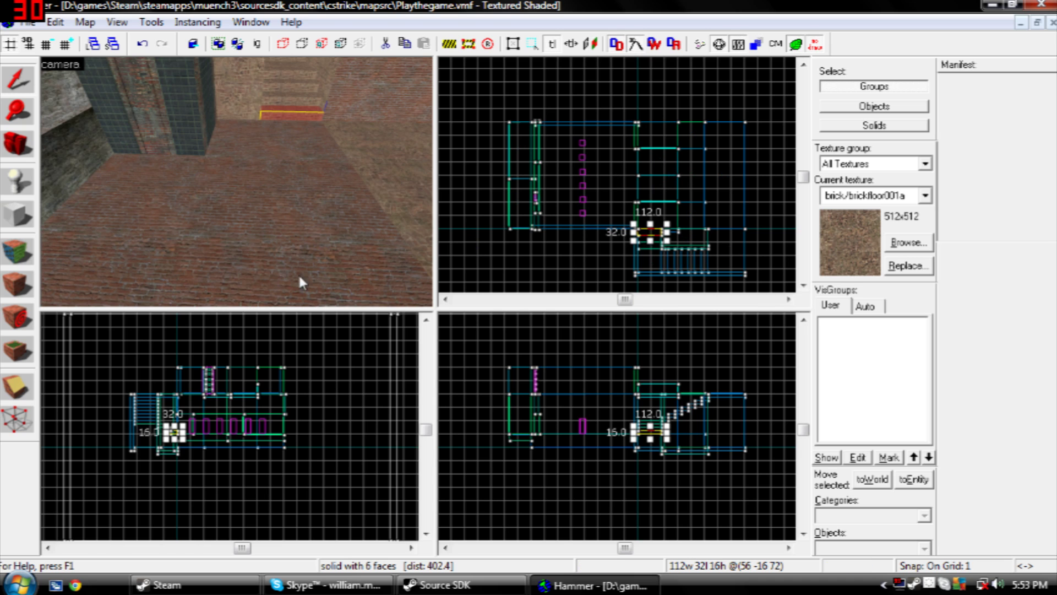
left_click(77, 414)
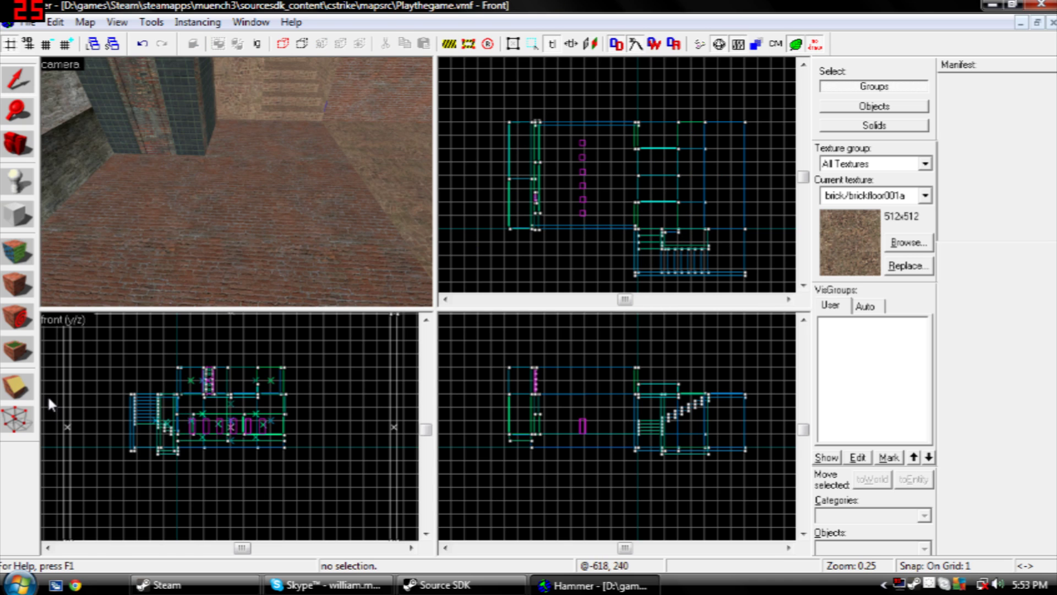
key("s")
key("s")
key("d")
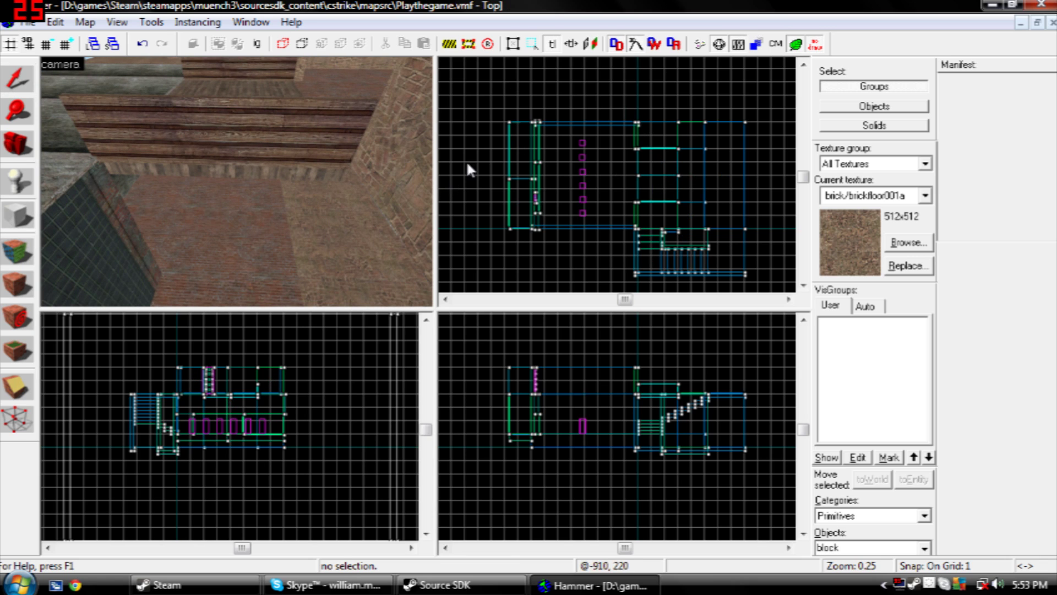
left_click_drag(639, 121, 663, 111)
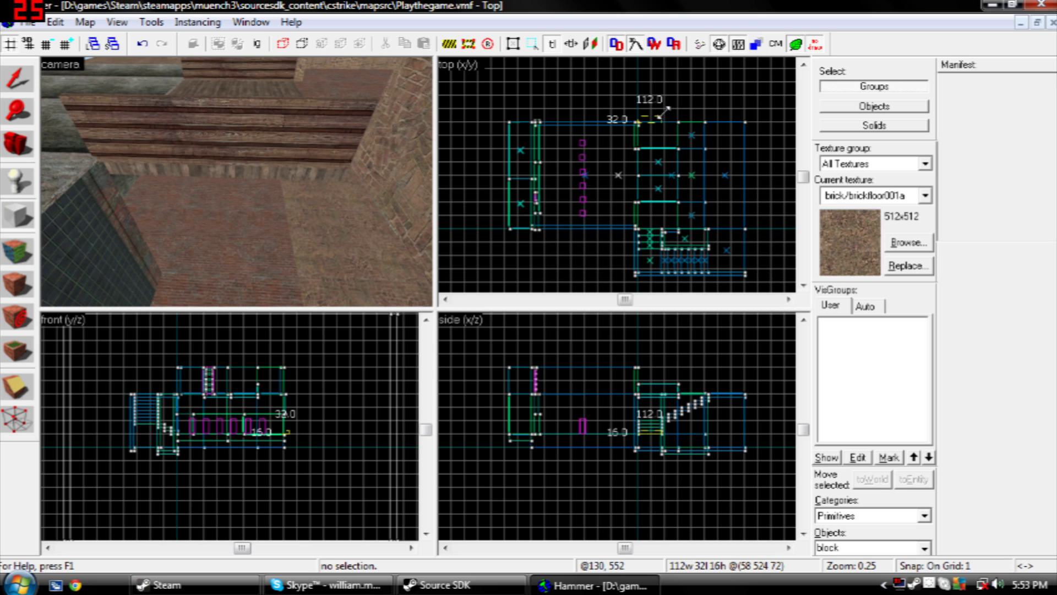
key("s")
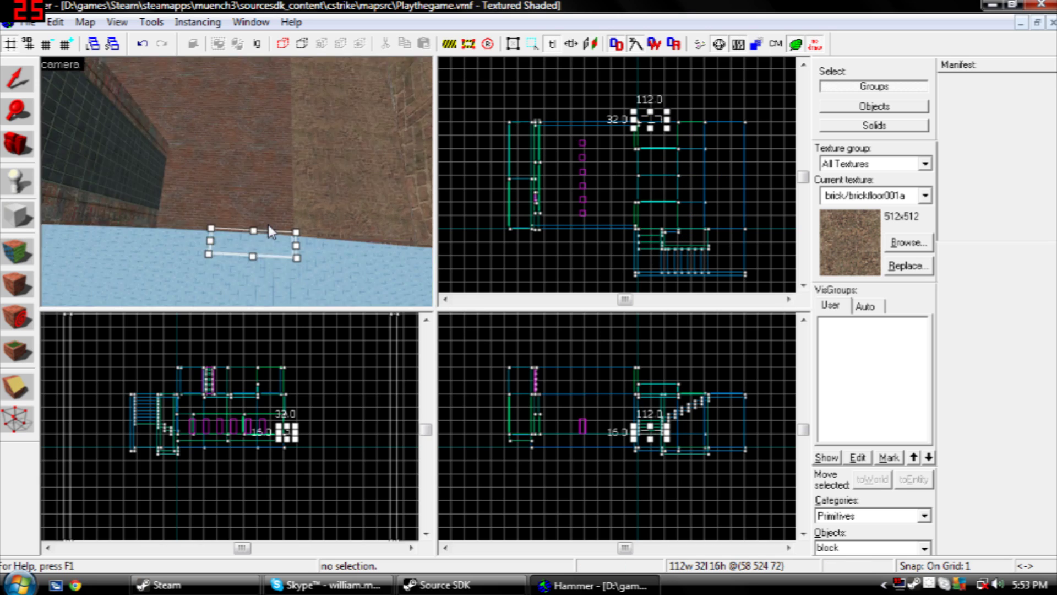
key("a")
key("Return")
- Inspect the new block at the courtyard edge from above, along the wall and close up
key("d")
key("Left")
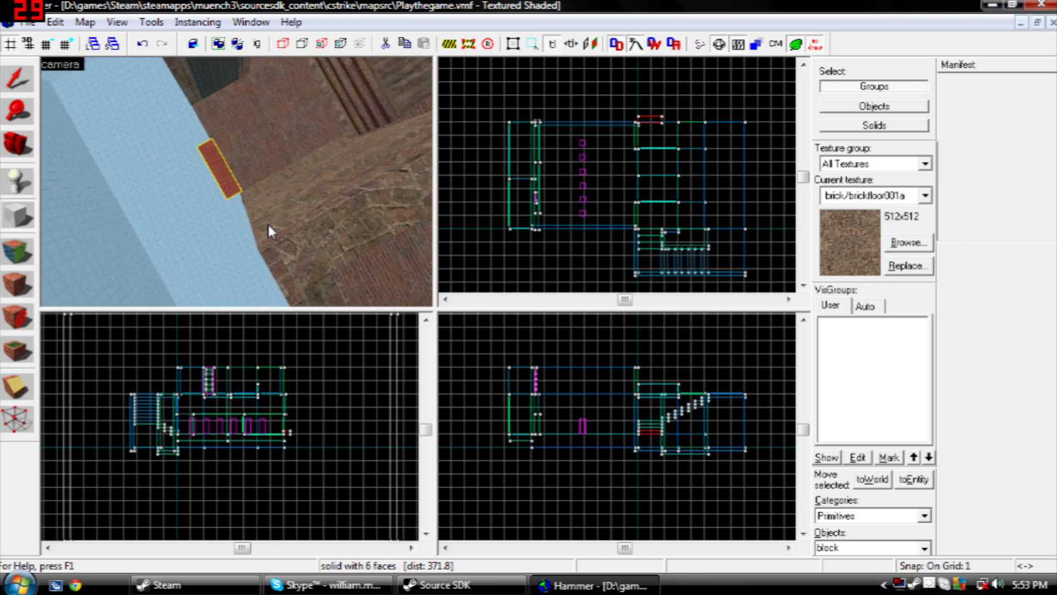
key("w")
key("Up")
key("Right")
key("s")
key("w")
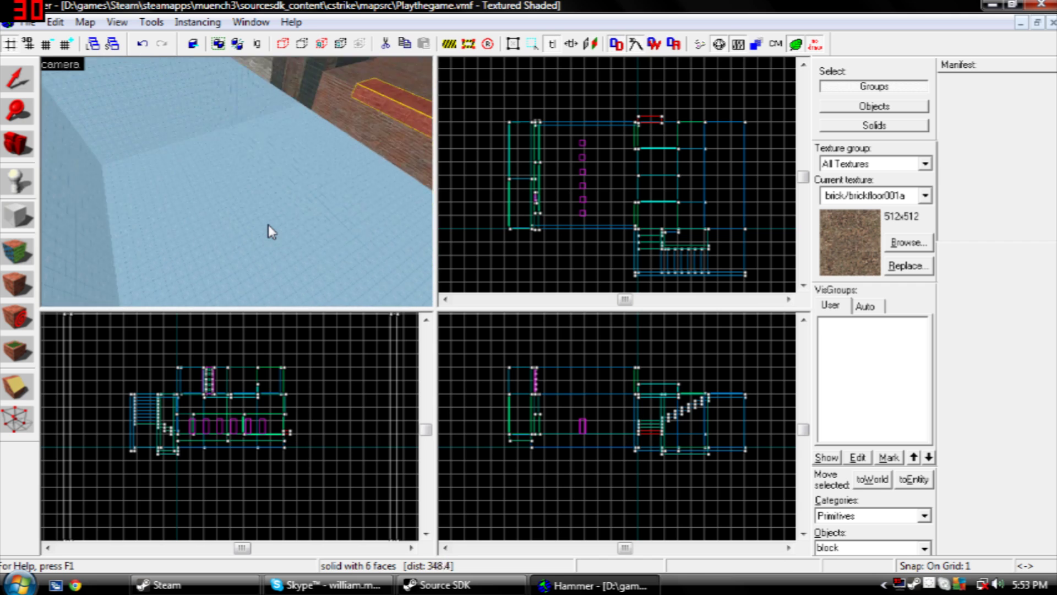
key("Right")
key("Up")
key("s")
key("d")
key("w")
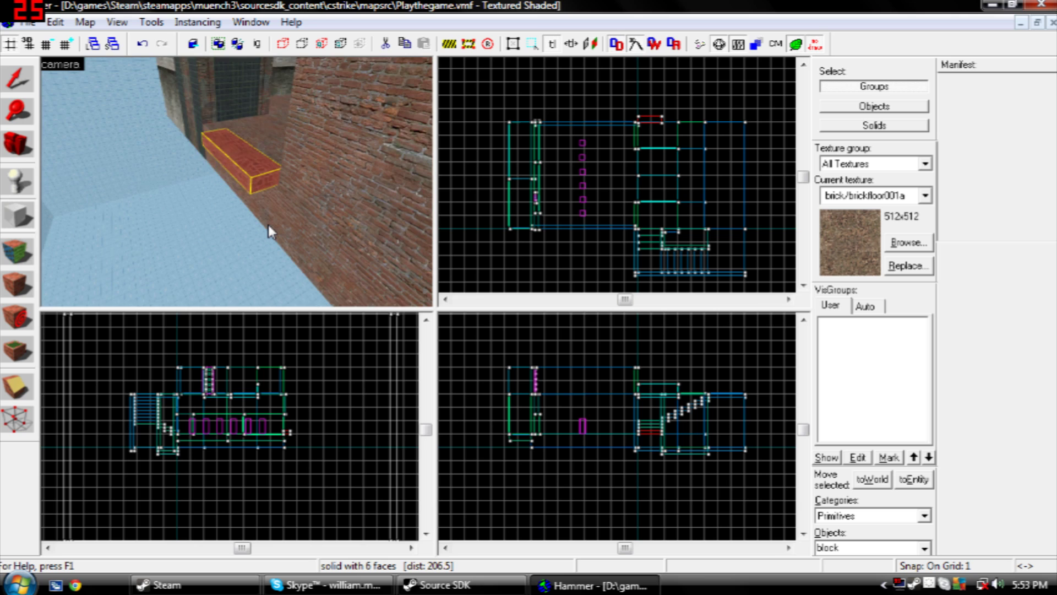
key("d")
key("Left")
key("w")
key("d")
key("Left")
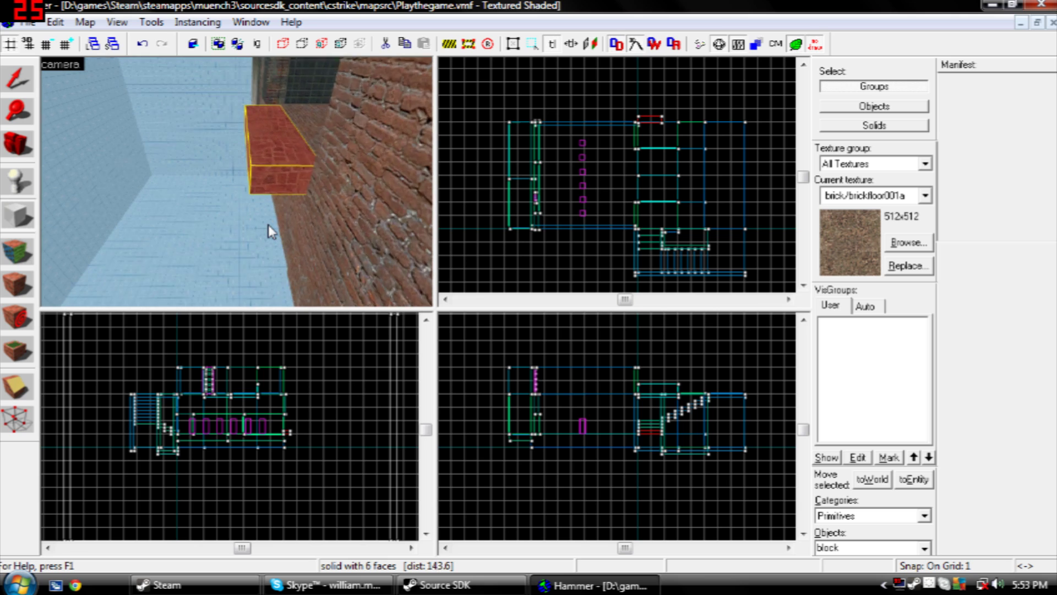
key("Left")
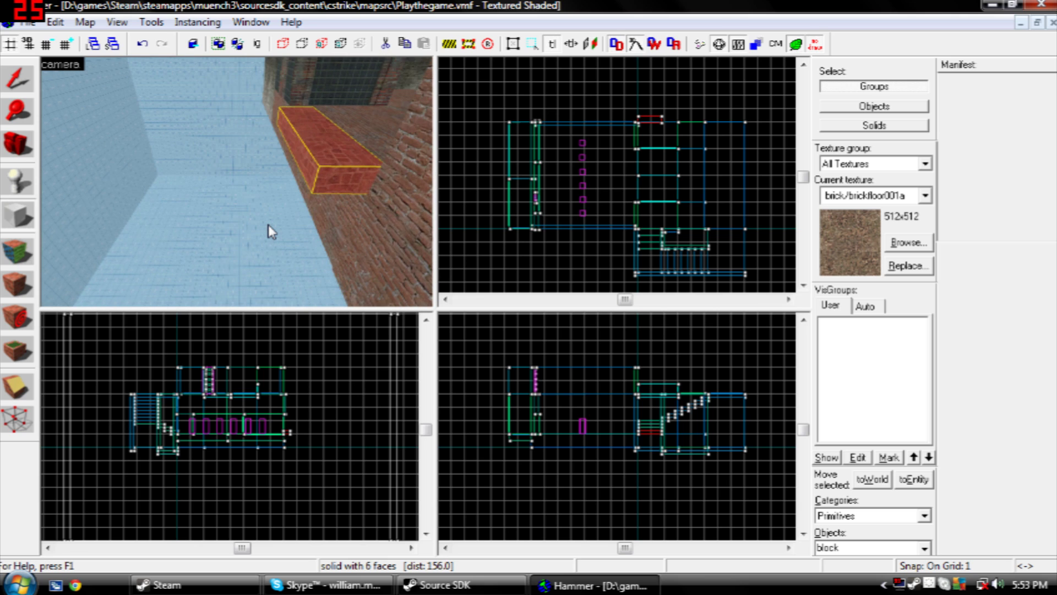
- Stack three copies of the 112 × 32 × 16 block outward and upward from the courtyard edge to form a short stair
scroll(336, 438, "up", 8)
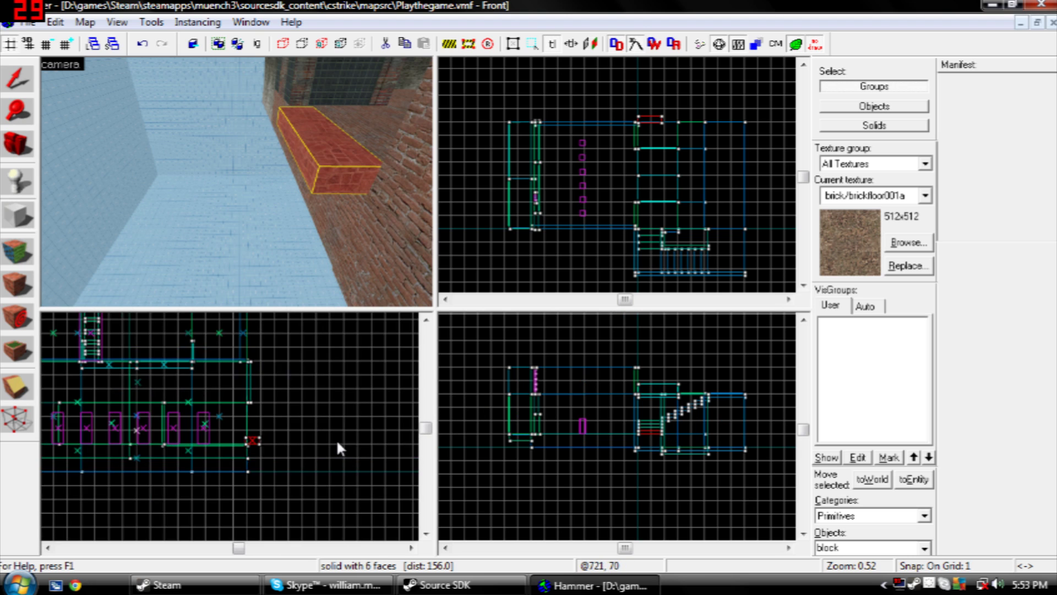
left_click(48, 548)
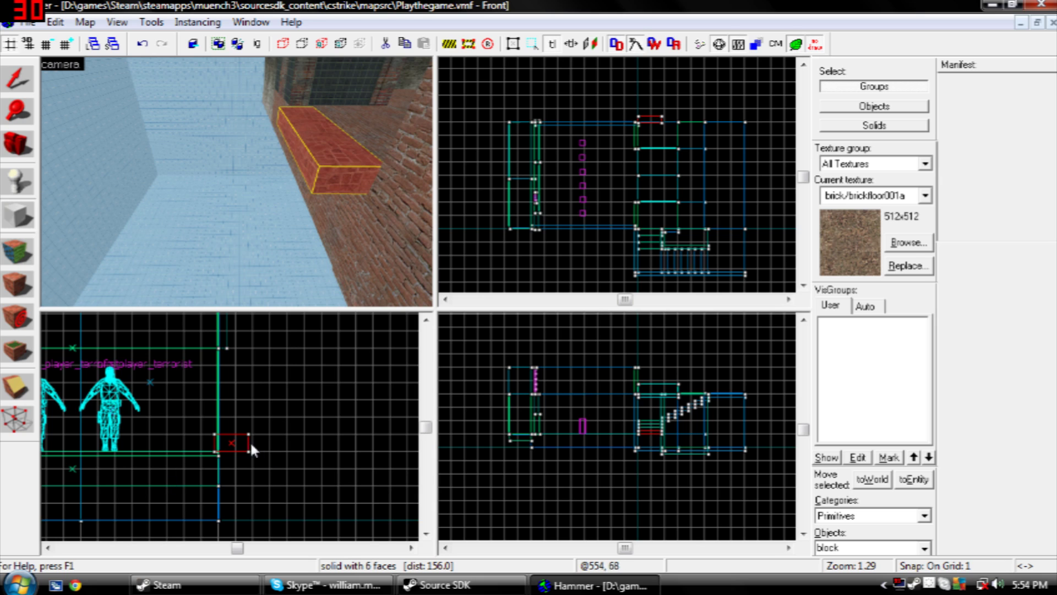
left_click(8, 84)
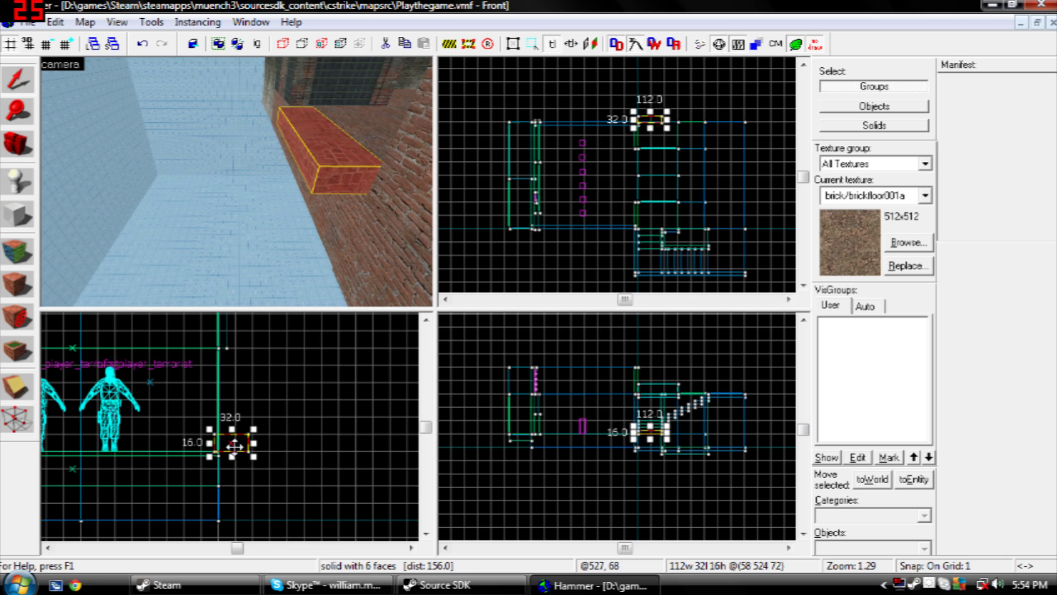
left_click_drag(234, 445, 340, 389)
- Check the new short stair from several angles and compare it with the original stairway across the courtyard
key("s")
key("Right")
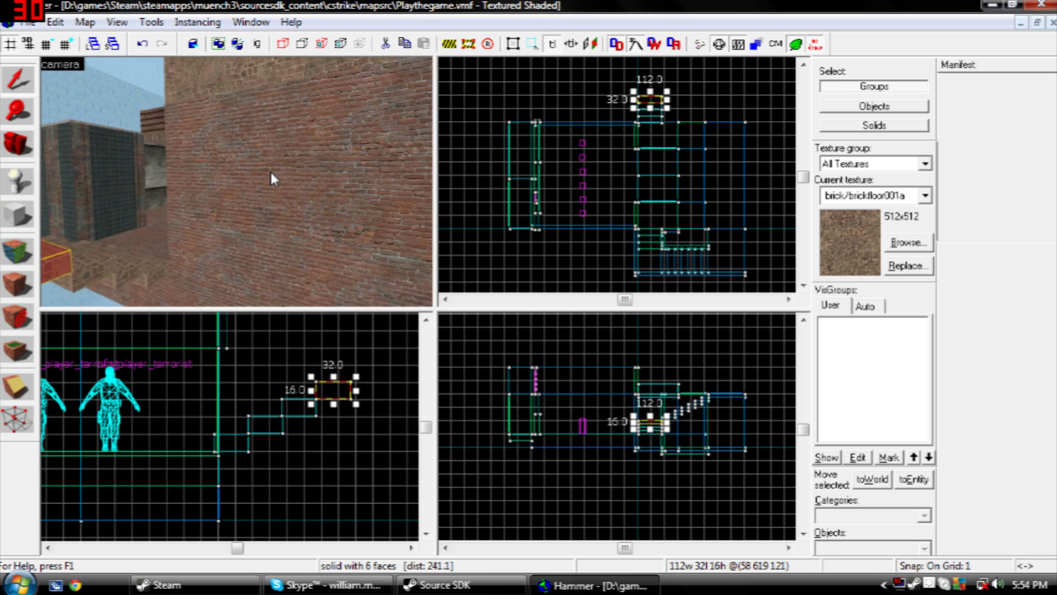
key("w")
key("s")
key("w")
key("d")
key("Left")
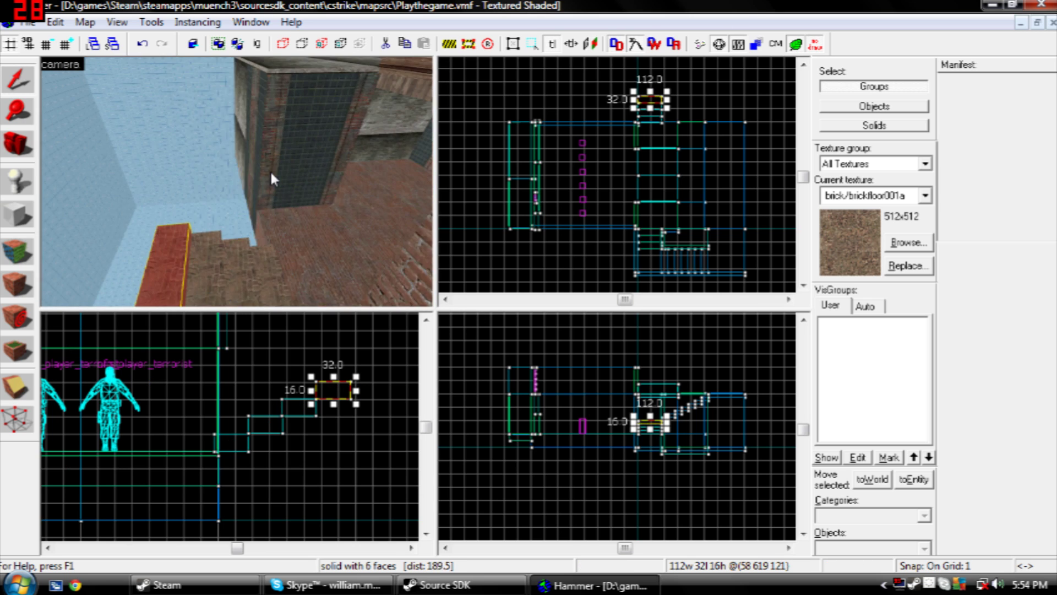
key("s")
key("w")
key("Left")
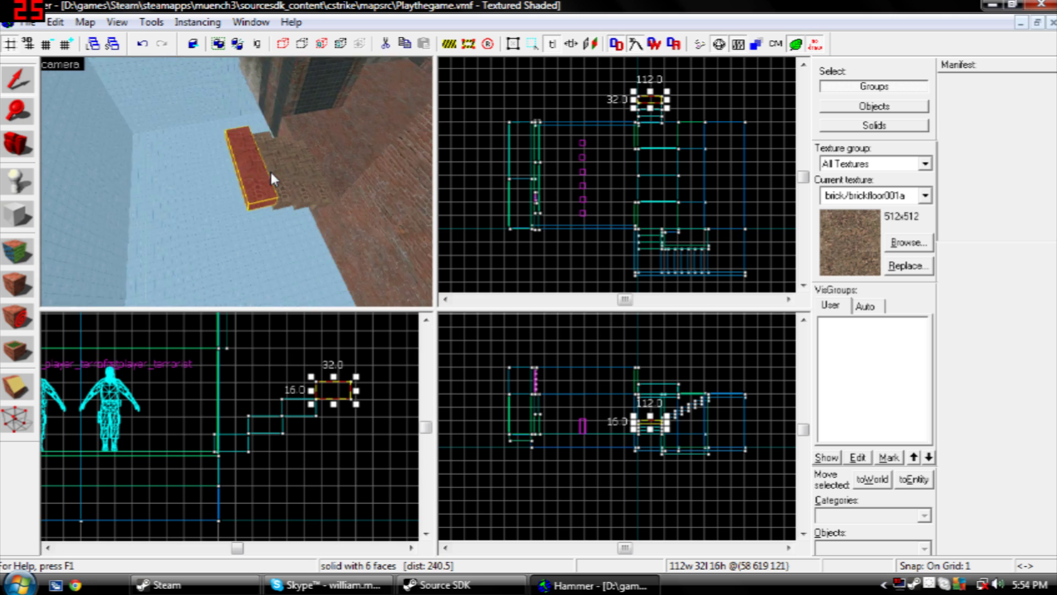
key("d")
key("Right")
key("d")
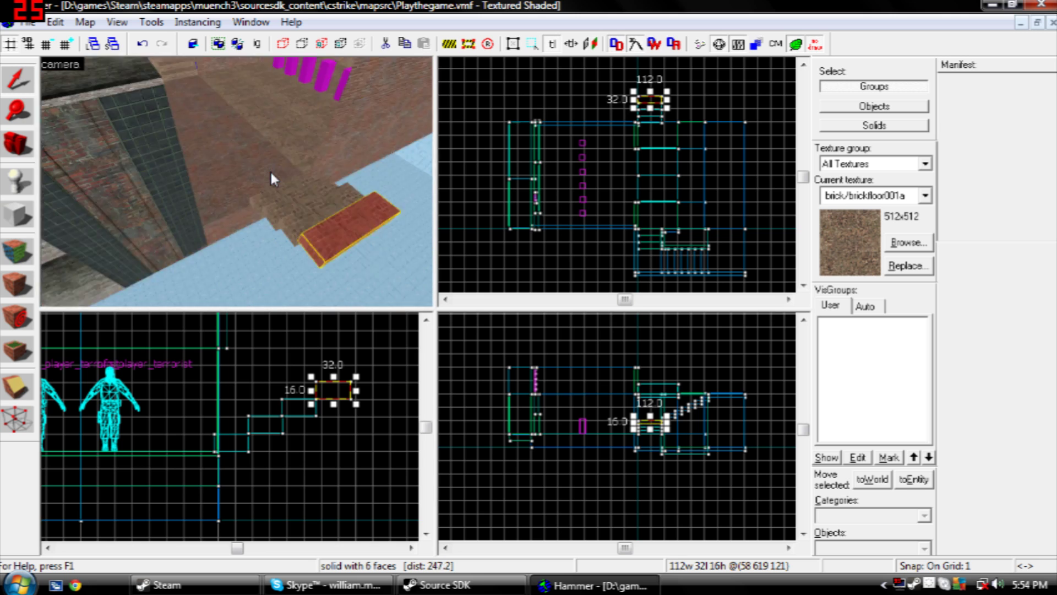
key("w")
key("Left")
key("Up")
key("d")
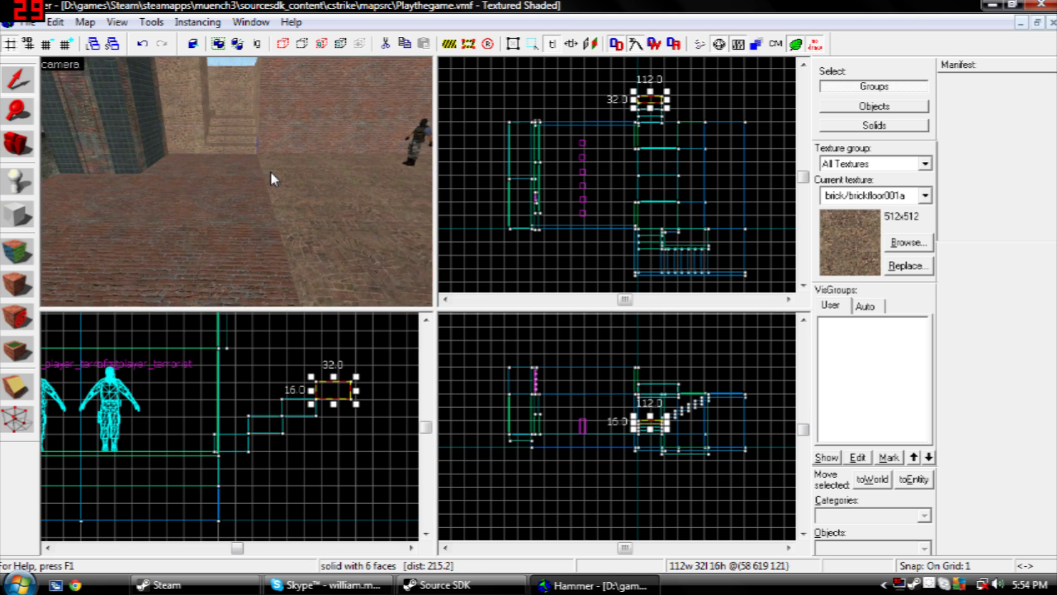
key("a")
key("s")
key("Left")
key("Down")
key("d")
key("Left")
key("w")
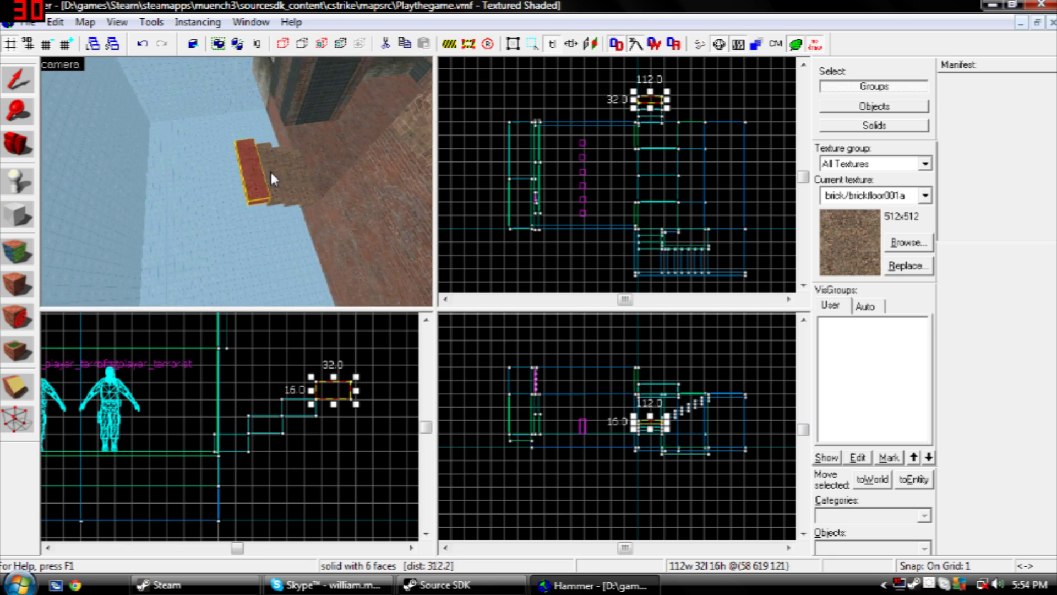
- Examine how the new steps meet the brick wall, the pillars and the opening at the courtyard edge
key("d")
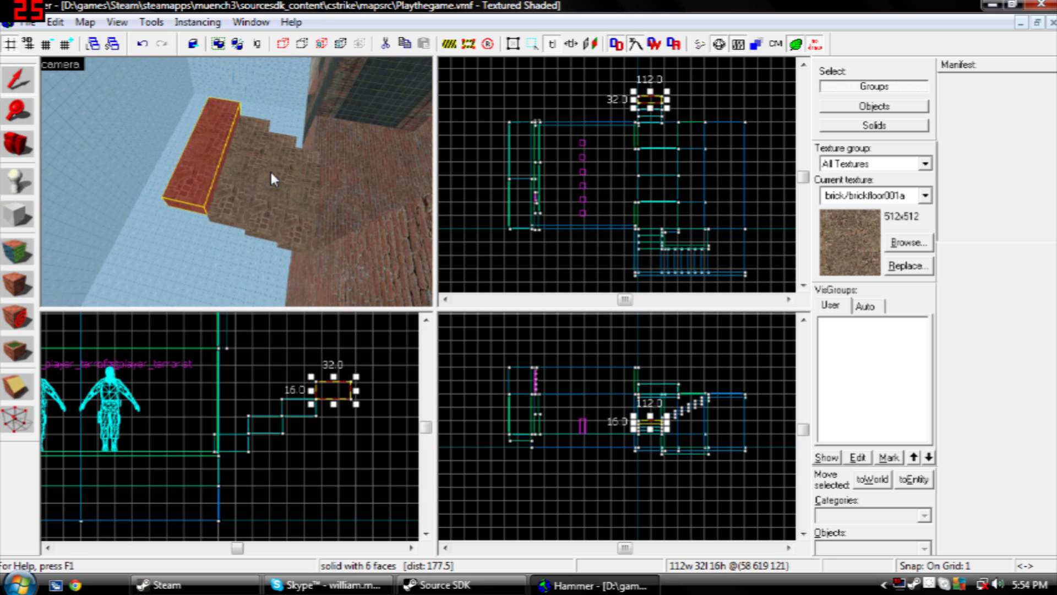
key("d")
key("Left")
key("a")
key("d")
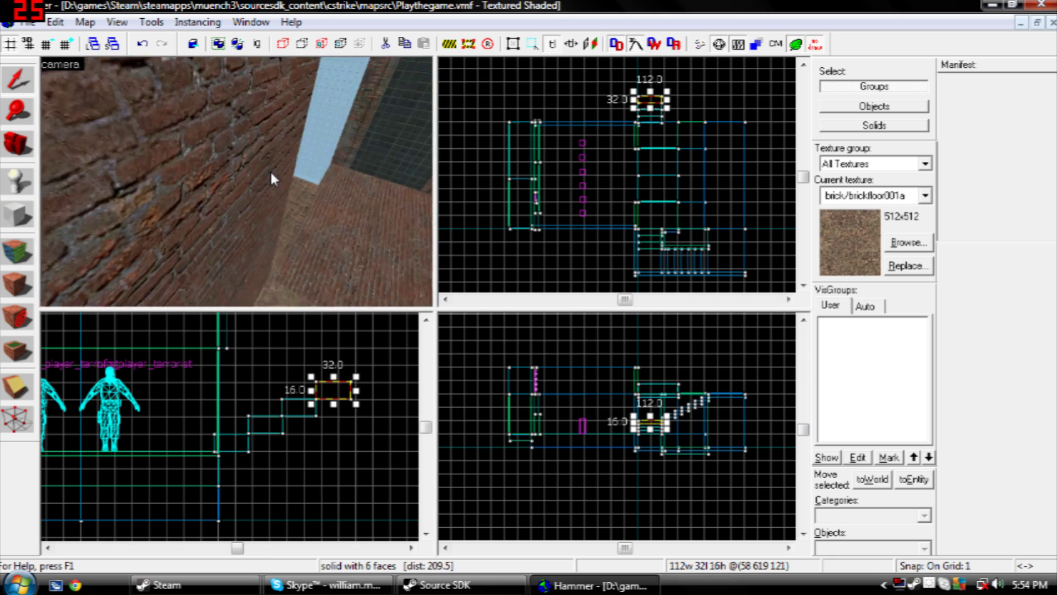
key("a")
key("Up")
key("Right")
key("w")
key("Right")
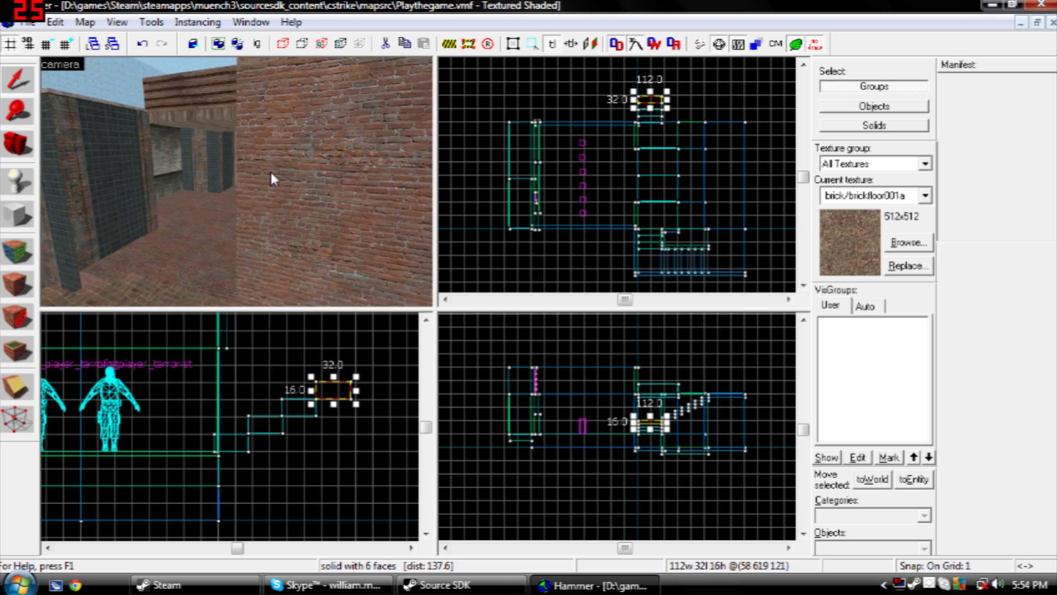
key("w")
key("Left")
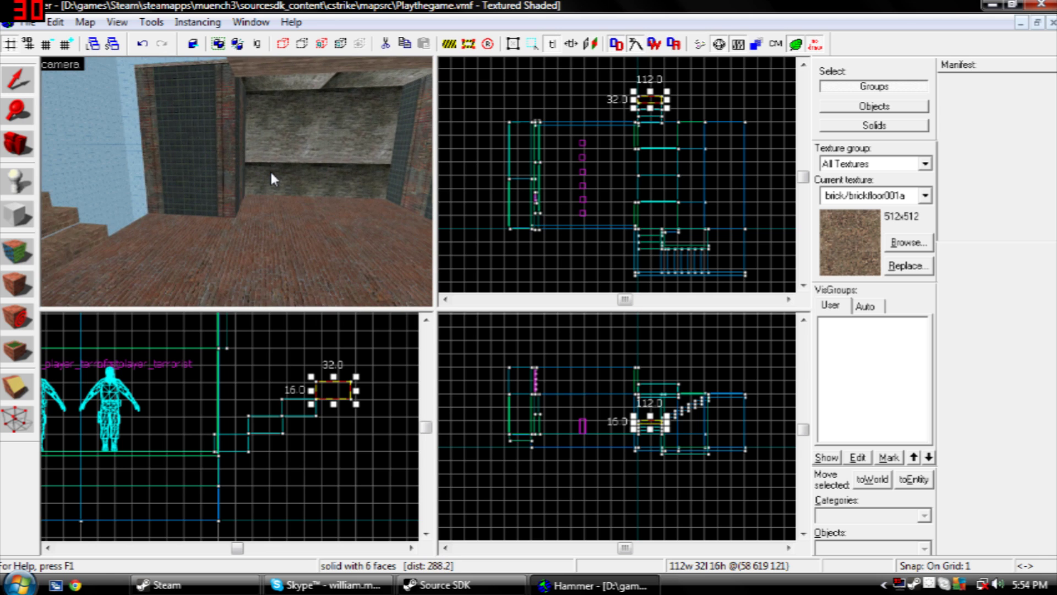
key("Left")
key("d")
key("Up")
key("w")
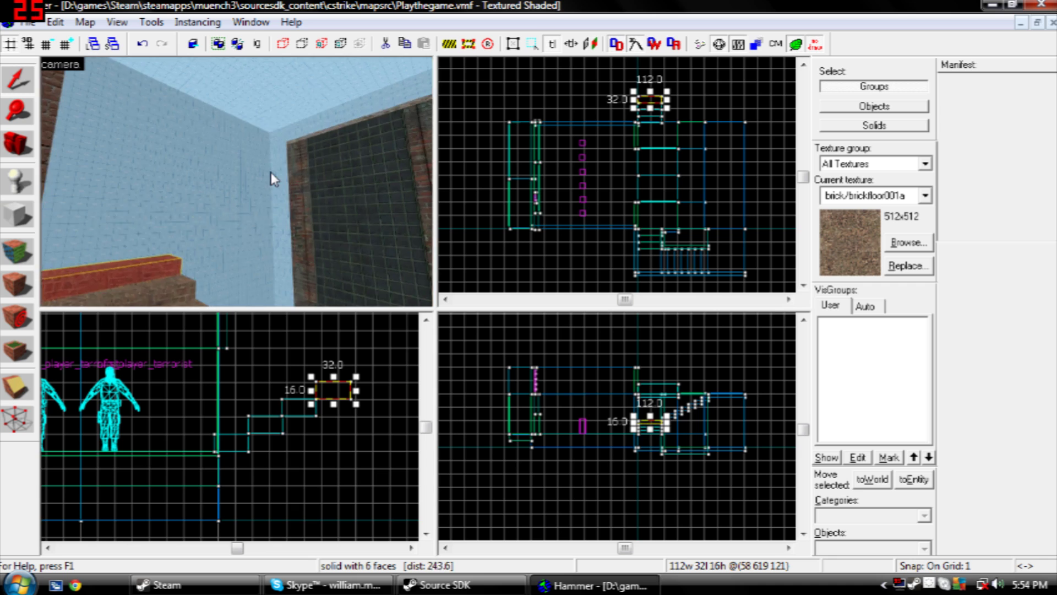
key("Down")
key("Right")
key("s")
key("Right")
key("Down")
key("w")
key("d")
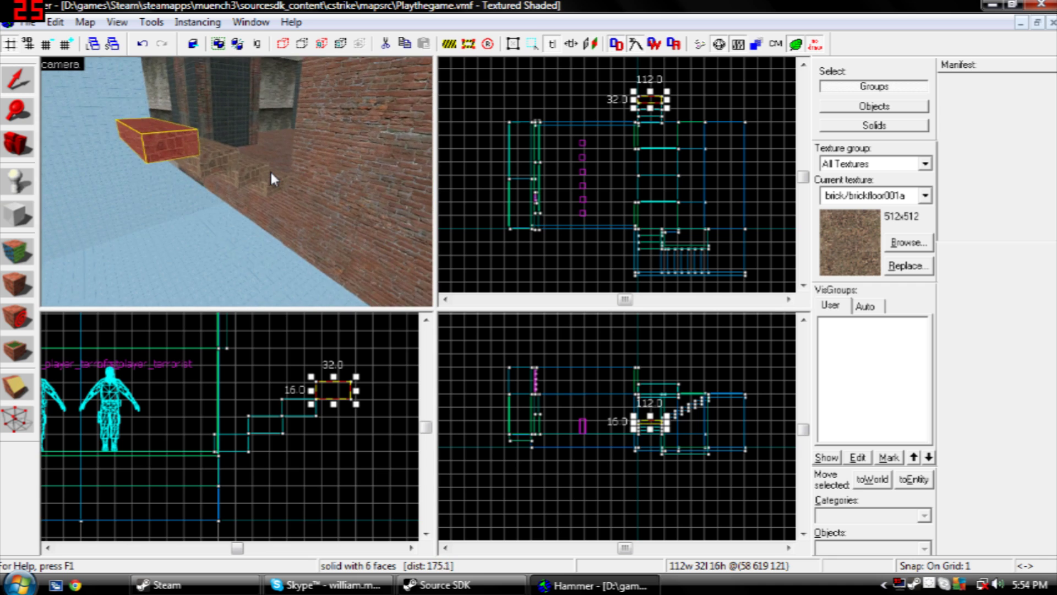
key("s")
key("Up")
key("Down")
key("Down")
key("Down")
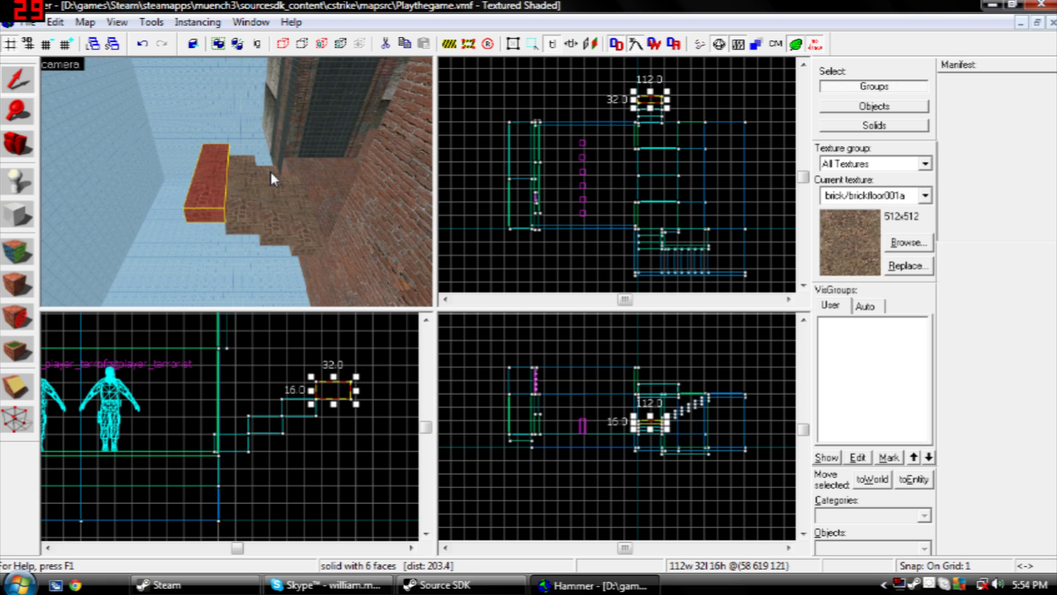
- Examine the covered passage between the pillars and the landing of the original stairway at its far end
key("a")
key("Up")
key("Right")
key("w")
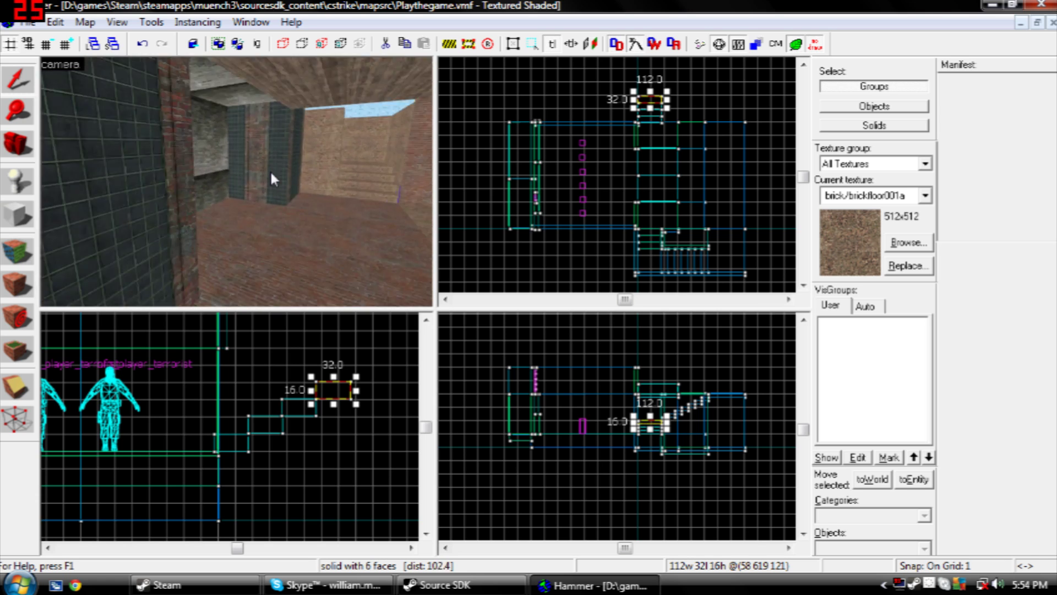
key("w")
key("Right")
key("Left")
key("s")
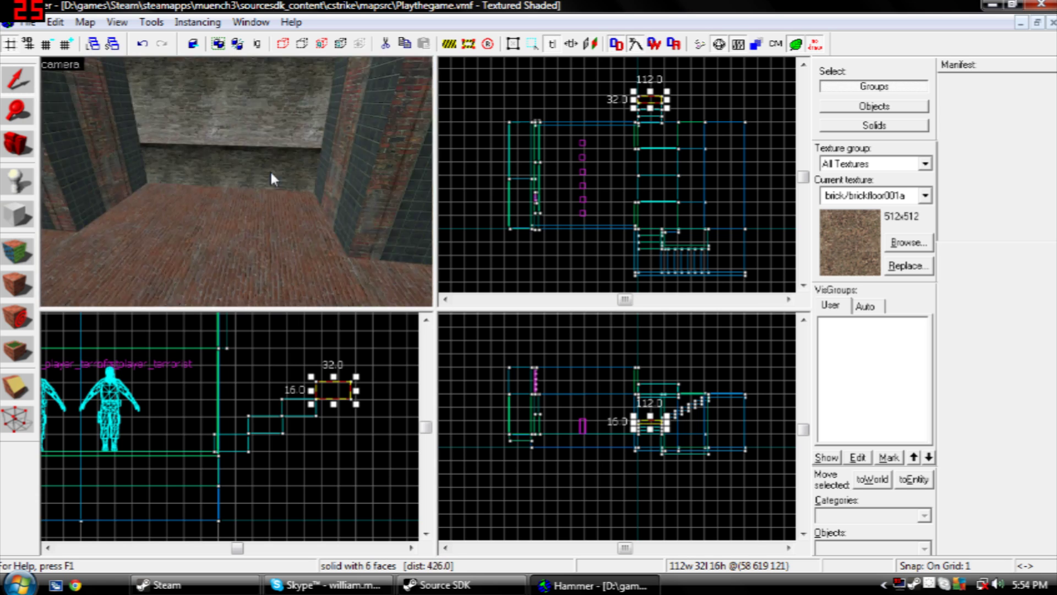
key("Right")
key("Right")
key("Right")
key("Right")
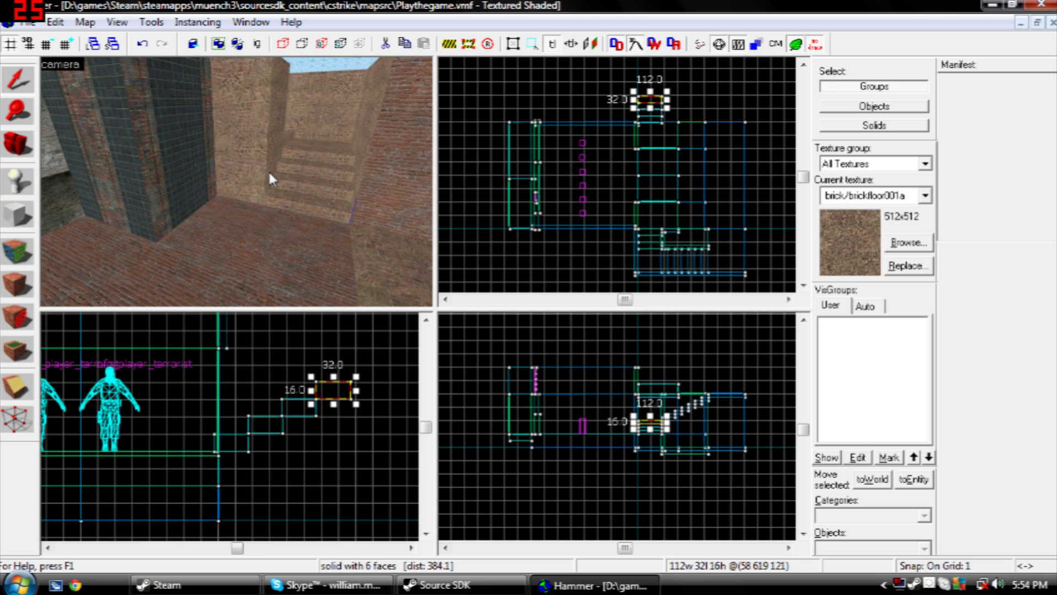
- Using the original stairway's landing as the size reference, extend the new stair's top step into a 112 × 112 × 16 landing
left_click(301, 147)
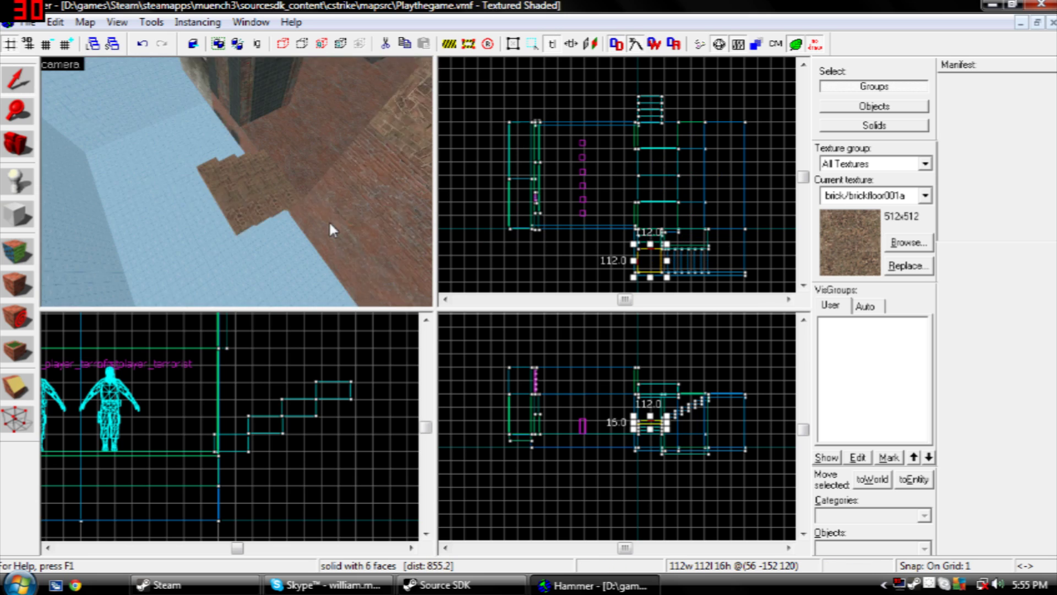
left_click(264, 207)
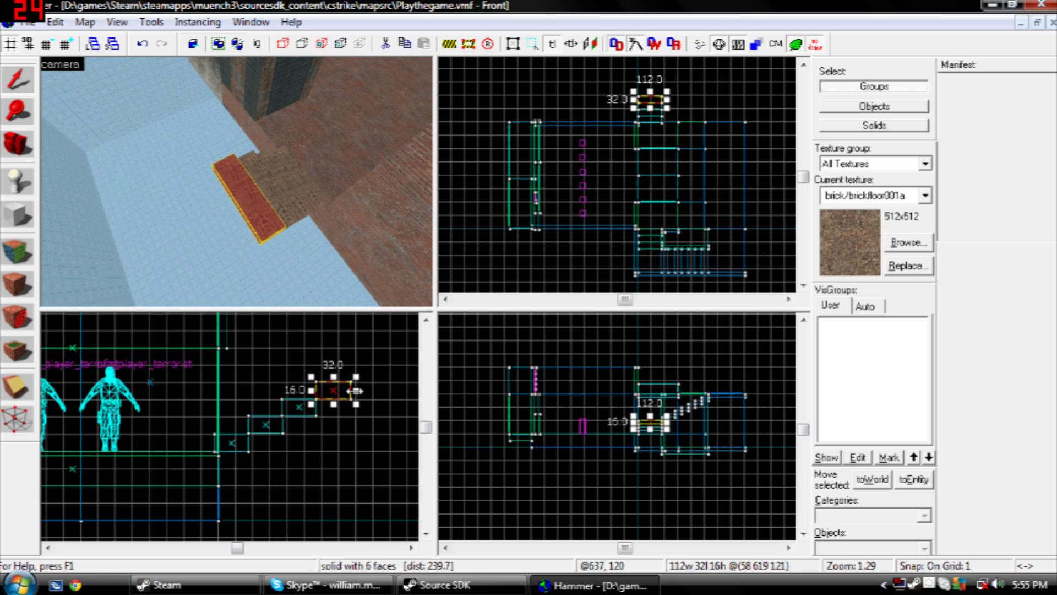
left_click_drag(355, 390, 396, 391)
key("z")
key("z")
scroll(305, 133, "up", 2)
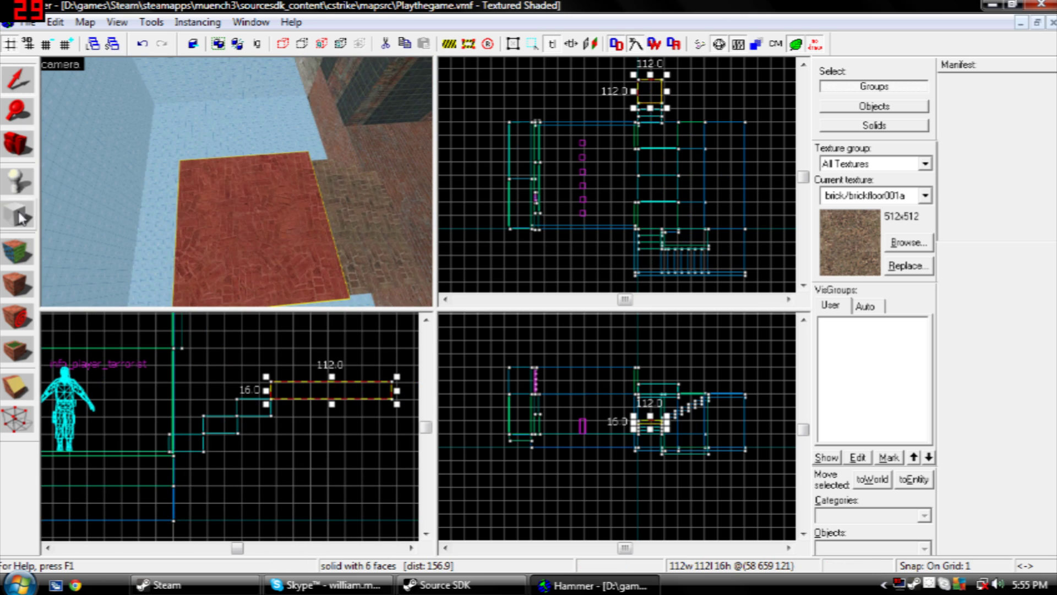
- Create a 36 × 112 × 16 block beside the new landing and raise it to form the first step of a side flight
left_click(20, 217)
mouse_move(663, 79)
left_mouse_down()
mouse_move(670, 103)
mouse_move(666, 95)
left_mouse_up()
key("Return")
key("z")
key("z")
key("z")
key("z")
left_click(18, 78)
key("z")
key("z")
middle_click_drag(693, 77, 693, 185)
scroll(704, 184, "up", 4)
left_click_drag(623, 214, 622, 213)
left_click_drag(350, 386, 350, 371)
- Copy the 36 × 112 × 16 step repeatedly upward and sideways to build a straight flight rising from the new landing
scroll(689, 426, "up", 7)
mouse_move(546, 507)
left_mouse_down()
mouse_move(550, 496)
mouse_move(650, 456)
left_mouse_up()
mouse_move(660, 463)
left_mouse_down("shift")
mouse_move(770, 404)
mouse_move(717, 388)
left_mouse_up("shift")
left_click(788, 547)
scroll(365, 216, "down", 3)
left_click(279, 213)
left_click_drag(461, 513, 497, 489, "shift")
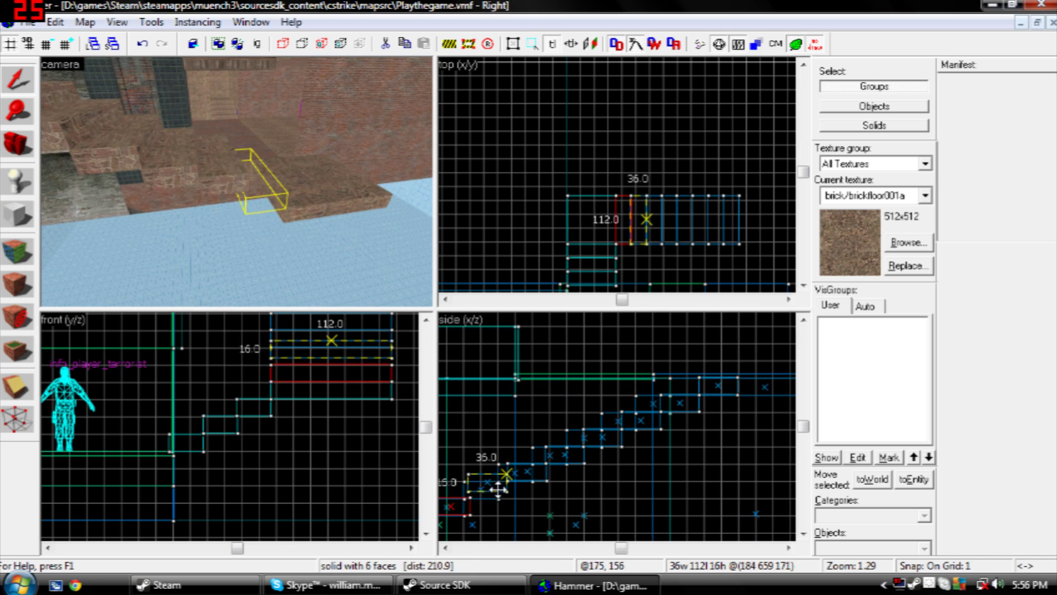
- Enlarge the top step of the new flight into a 150 × 205 × 16 platform reaching back to the building
left_click(255, 159)
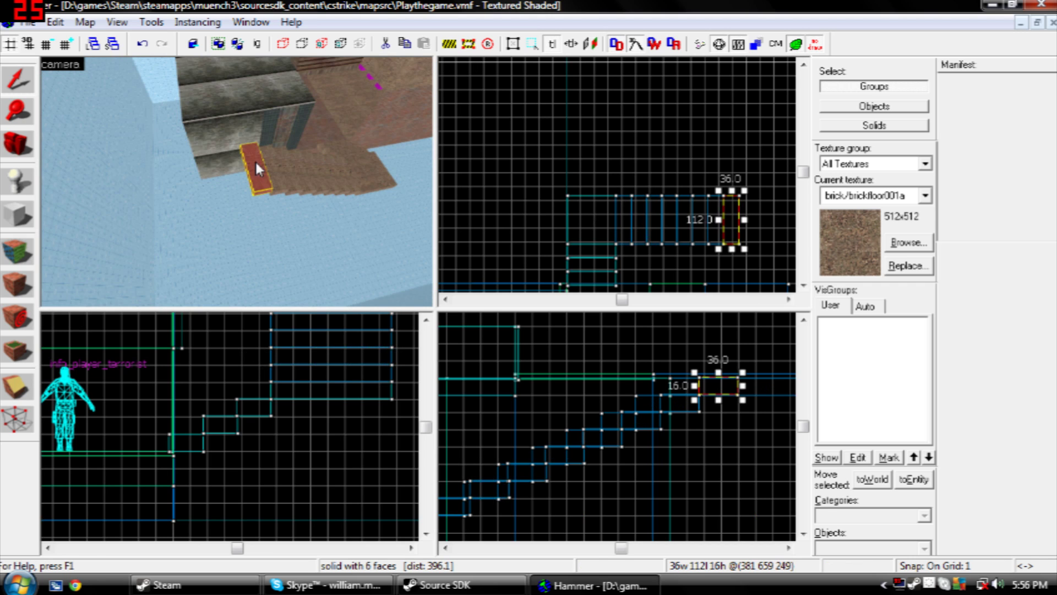
left_click_drag(774, 220, 793, 220)
left_click_drag(664, 255, 672, 285)
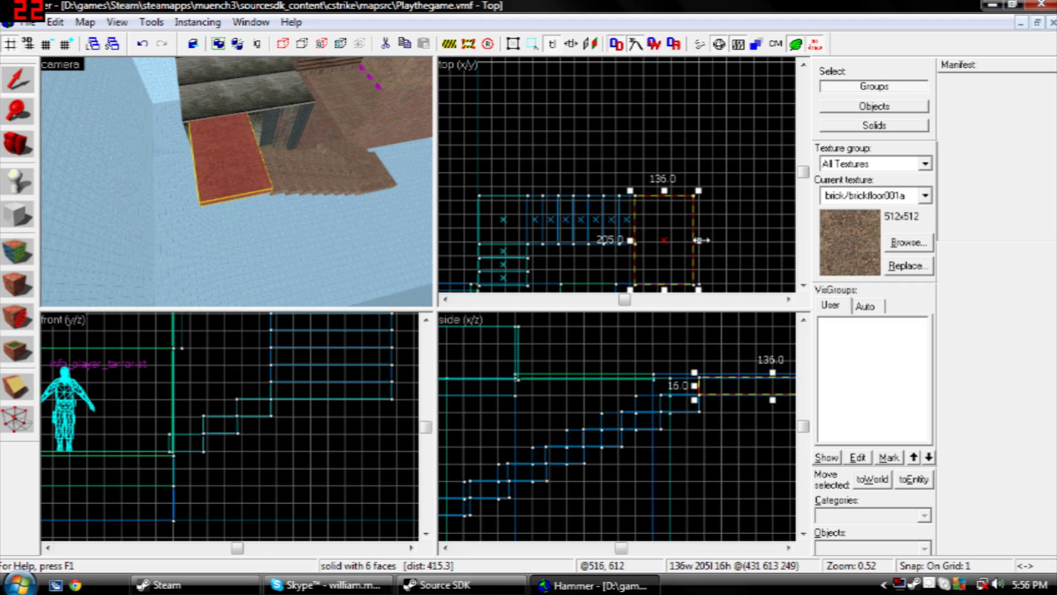
left_click_drag(701, 240, 707, 240)
- Place a 16 × 208 × 256 wall like the one beside the original stairway along the open side of the new stairs
left_click_drag(288, 117, 288, 116)
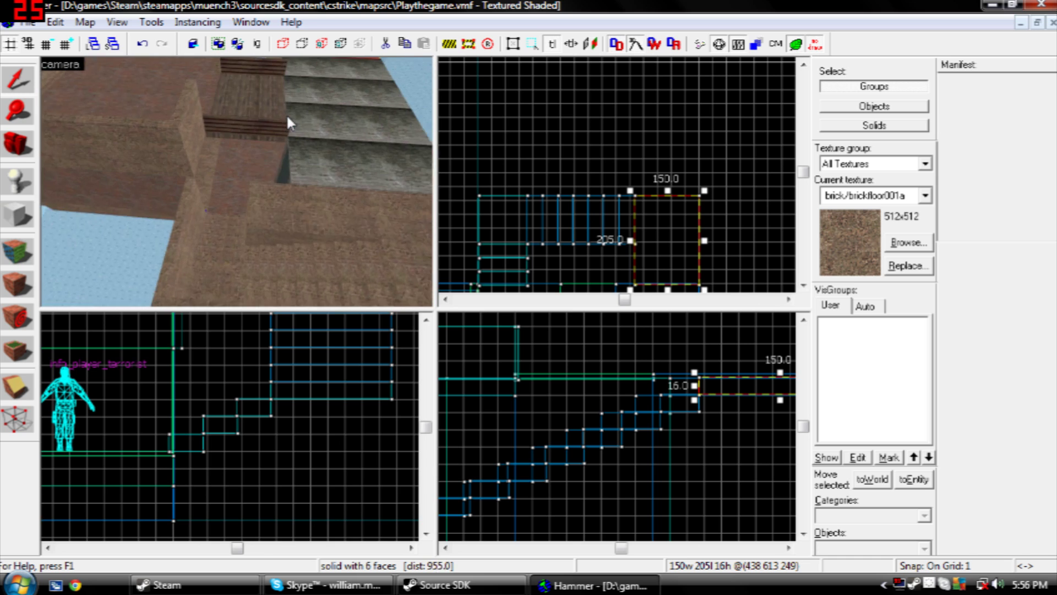
key("a")
left_click(205, 219)
scroll(739, 284, "down", 2)
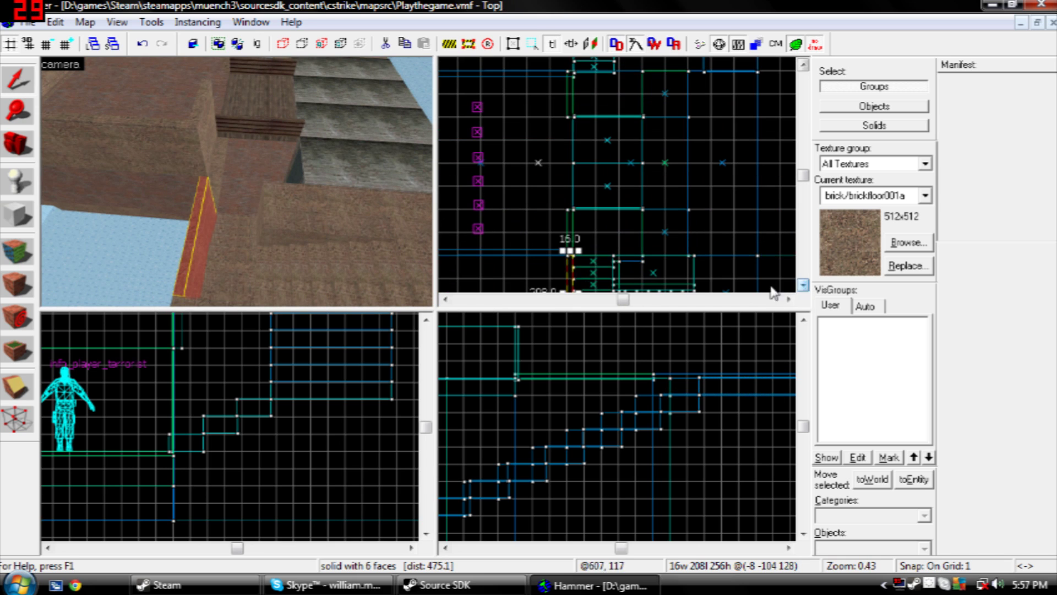
left_click_drag(569, 272, 571, 58)
left_click_drag(286, 145, 286, 145)
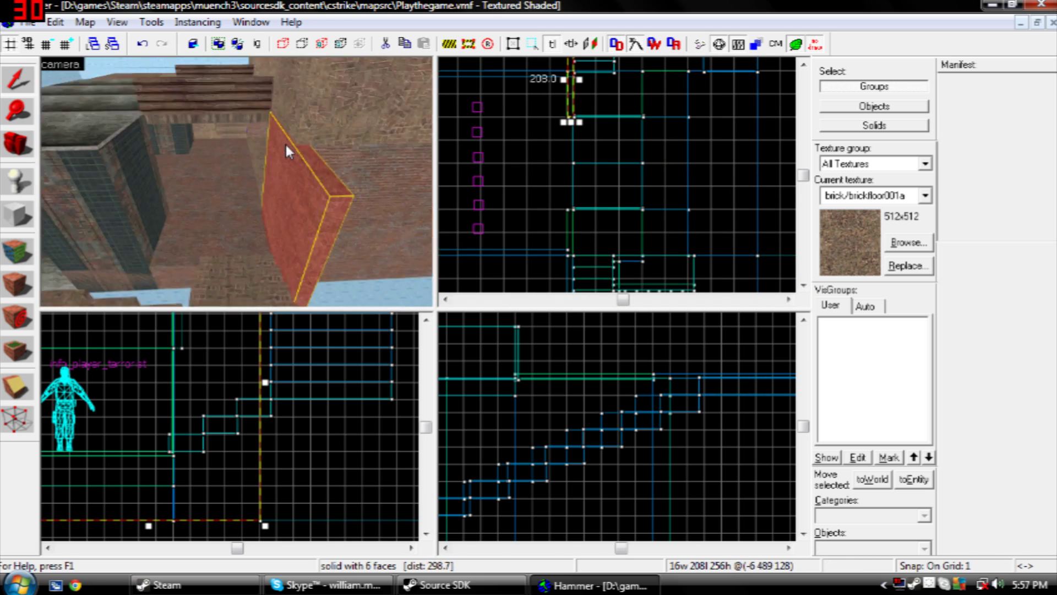
- Lengthen the wall beside the new stairs to 331 units so it reaches the landing's outer edge
key("s")
left_click(804, 148)
left_click_drag(571, 155, 571, 112)
key("a")
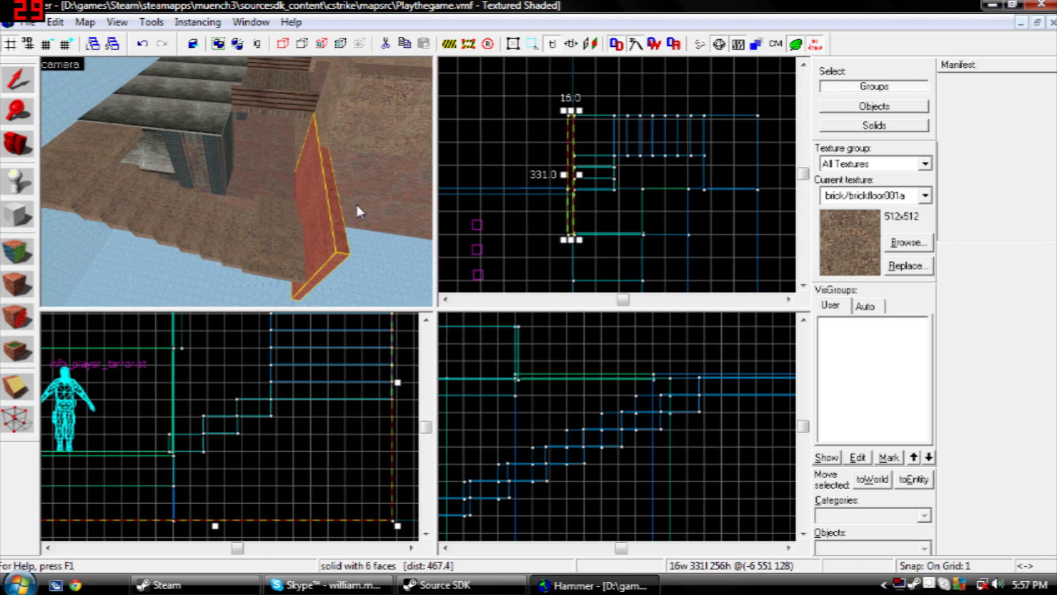
- Create a 528 × 7 × 256 brick wall along the outer side of the new stairs and platform
key("d")
left_click(17, 214)
left_click_drag(761, 112, 761, 111)
scroll(304, 267, "down", 5)
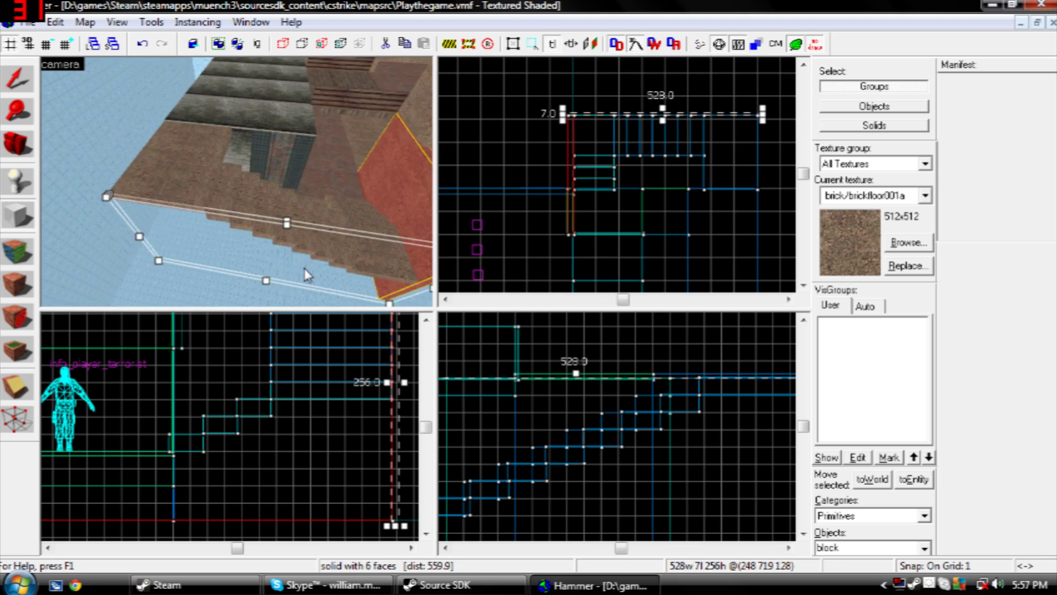
key("Return")
- Add a 5 × 95 × 256 wall along the inner side of the lower steps and a 74 × 7 × 256 wall from its end along the building
scroll(303, 264, "up", 7)
left_click_drag(615, 189, 614, 156)
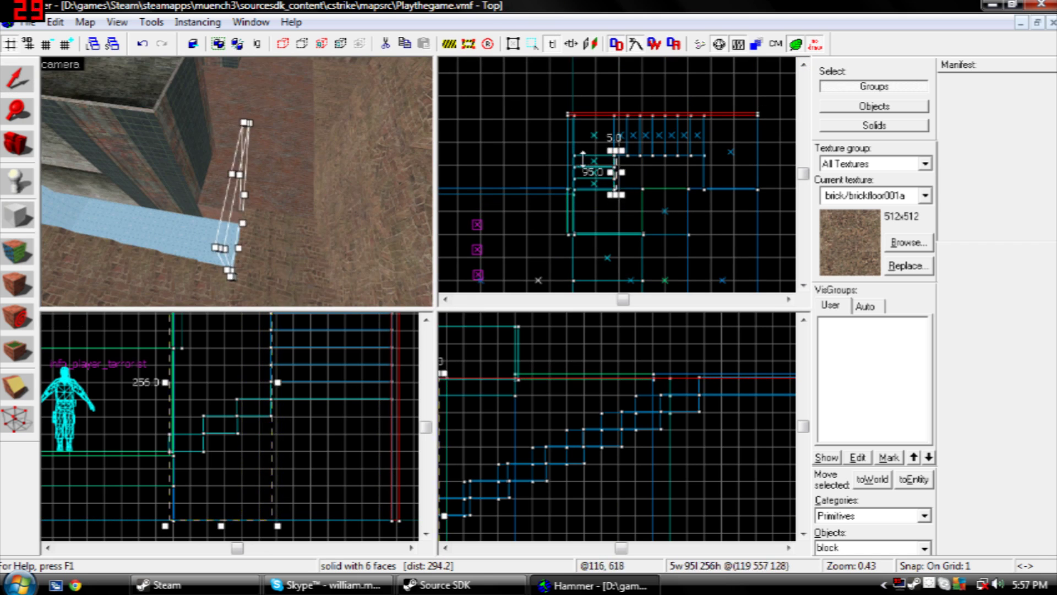
middle_click_drag(352, 162, 352, 162)
key("Return")
left_click_drag(617, 188, 643, 185)
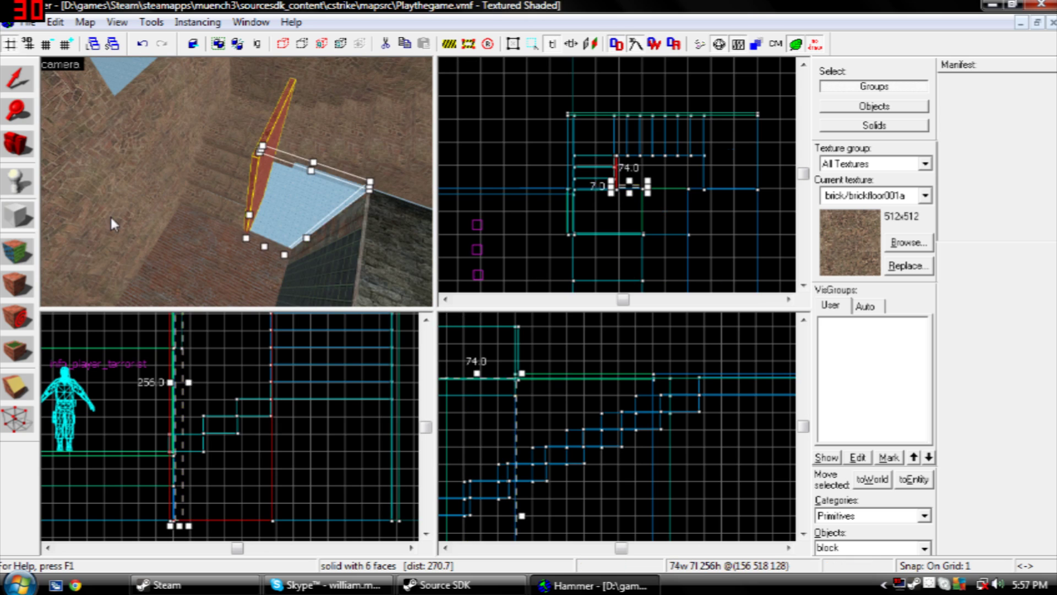
key("Return")
- Add a thin wall along the inner side of the upper flight and a short wall from its far end to the platform's inner edge
middle_click_drag(110, 216, 297, 181)
left_click_drag(616, 156, 706, 159)
key("Return")
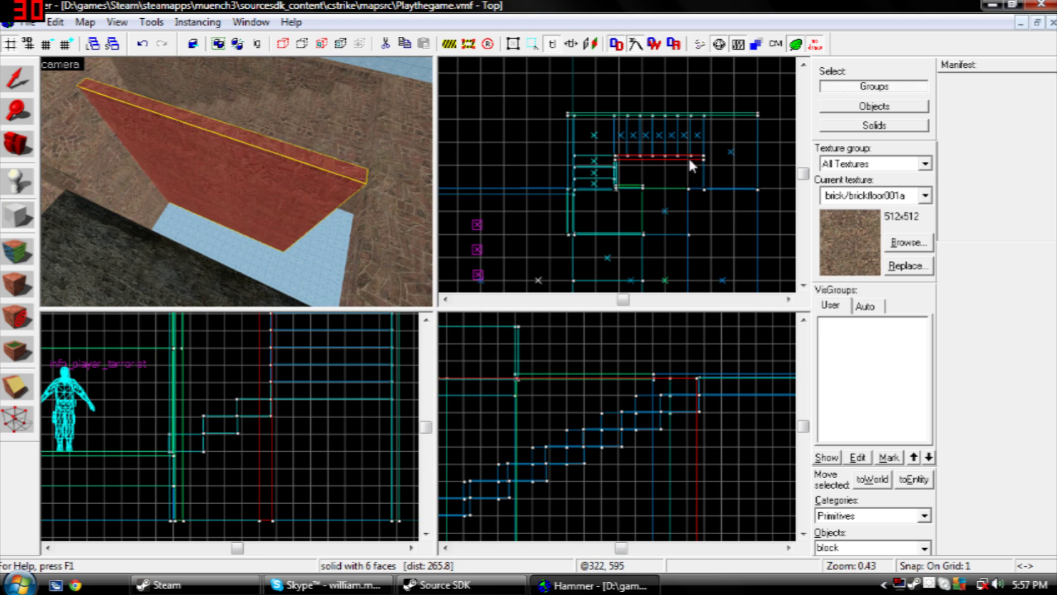
scroll(688, 156, "up", 3)
left_click_drag(691, 201, 686, 142)
key("Return")
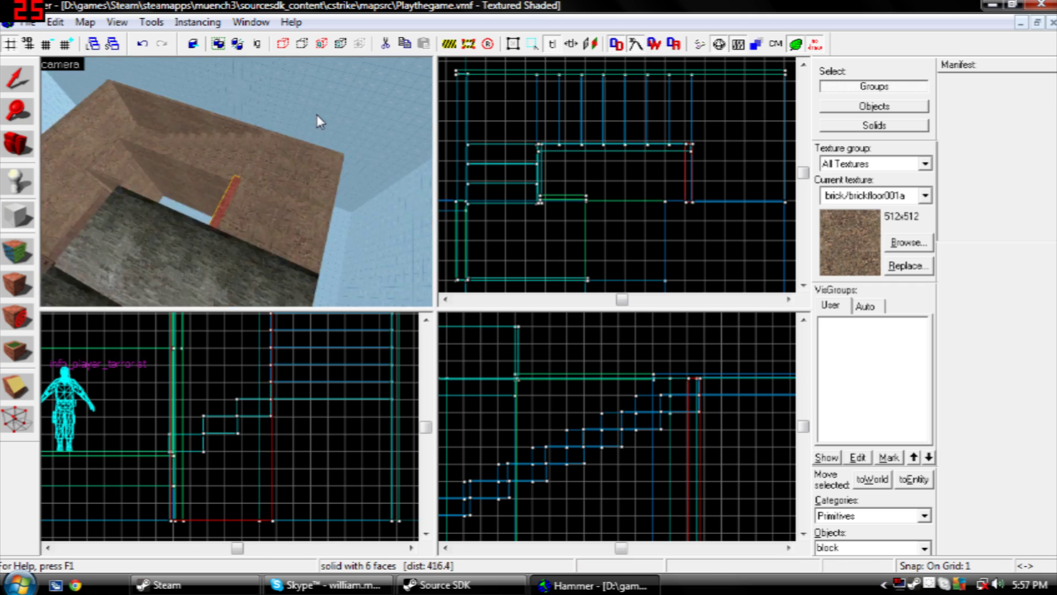
- Cover the open shaft between the inner stair walls with a shallow 251 × 95 block level with the wall tops
left_click_drag(692, 201, 605, 153)
left_click_drag(531, 140, 533, 140)
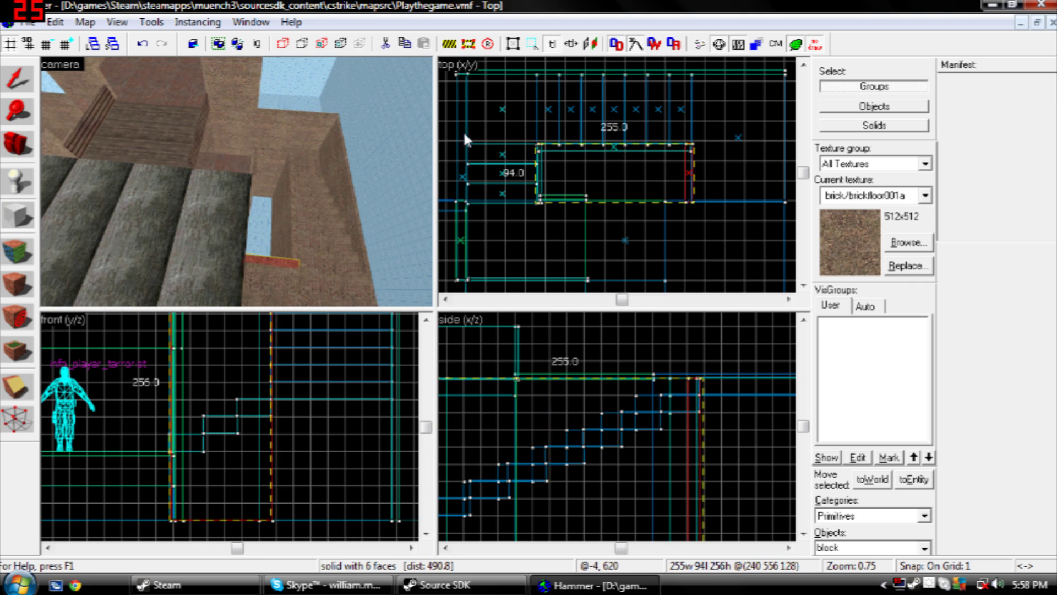
left_click(803, 532)
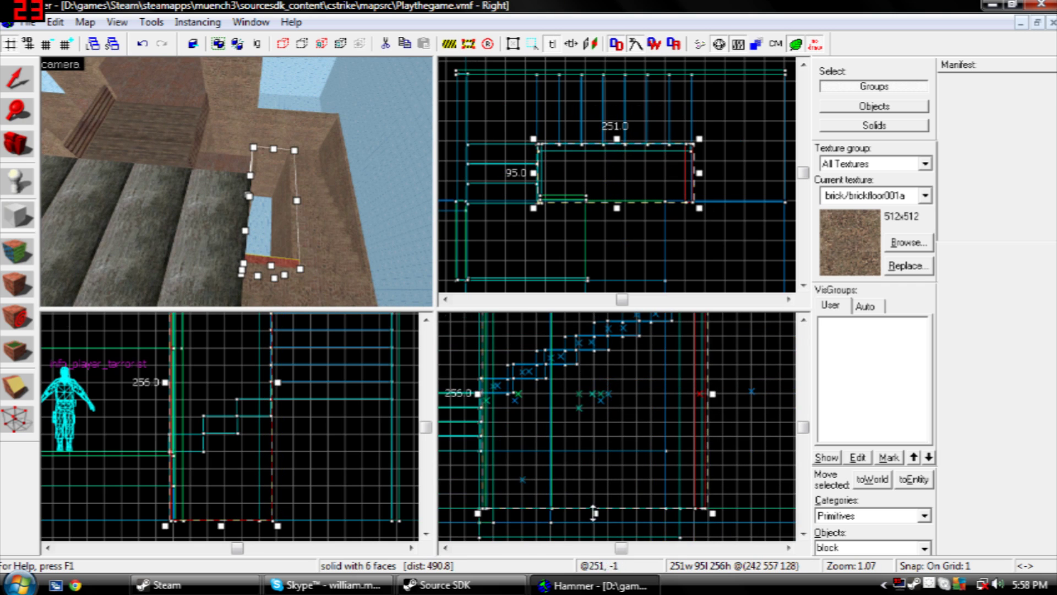
left_click_drag(594, 512, 590, 336)
key("Return")
key("shift+s")
- Examine the finished second stairway, the roofs, the wooden bridge and the far wall with the ladder in the 3D view
left_click(381, 156)
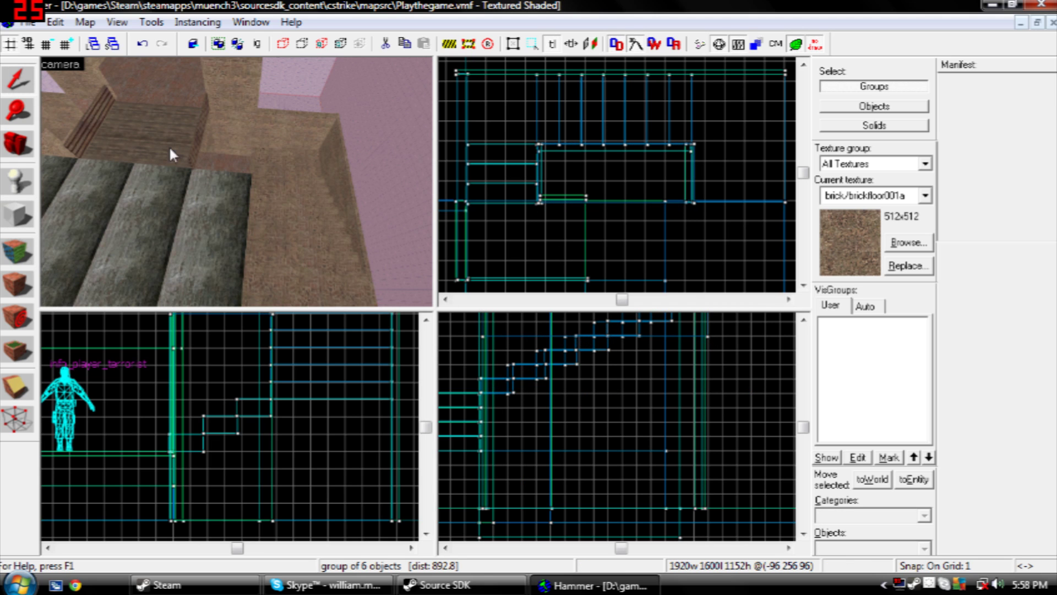
key("Left")
key("w")
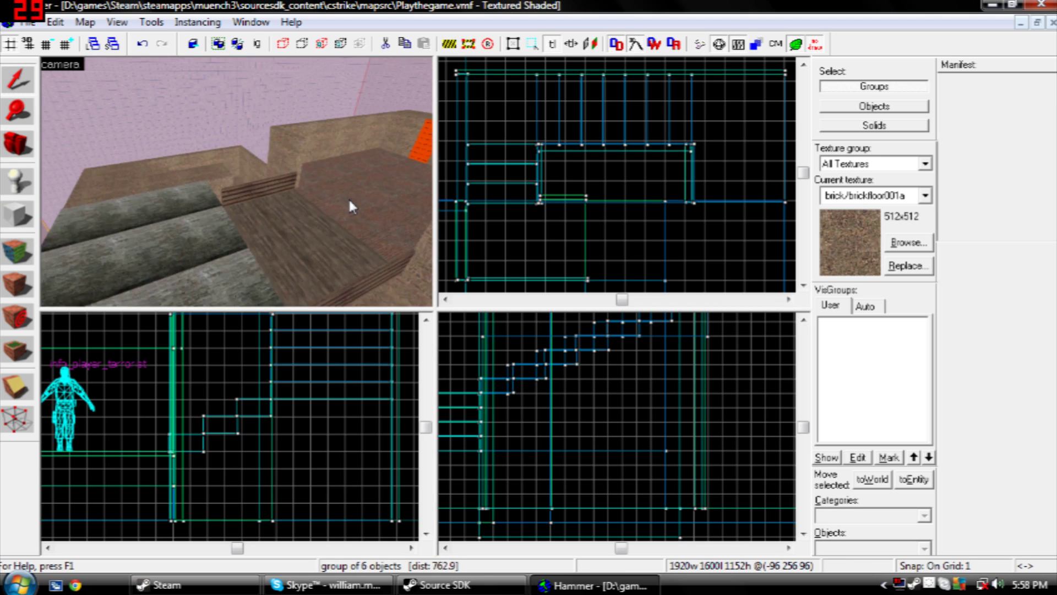
key("Right")
key("Right")
key("w")
key("Up")
key("w")
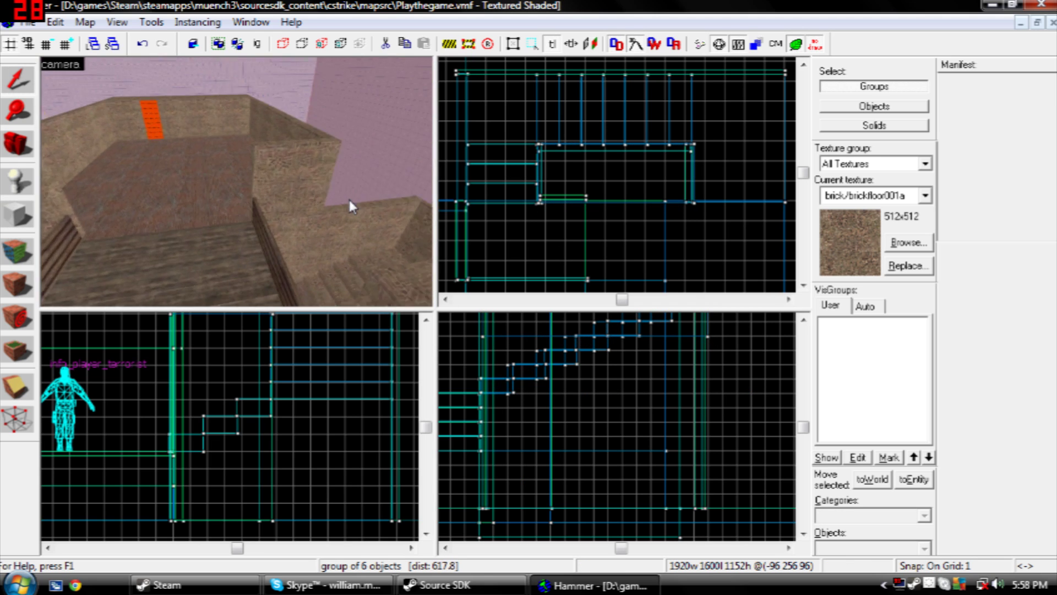
key("Right")
key("Left")
key("Down")
key("s")
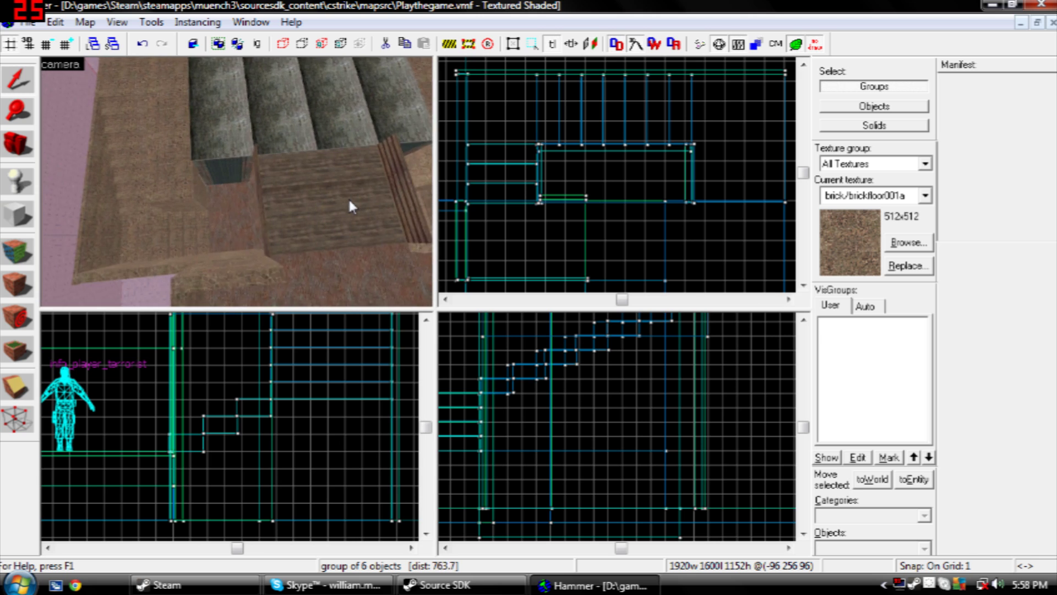
key("w")
key("Left")
key("d")
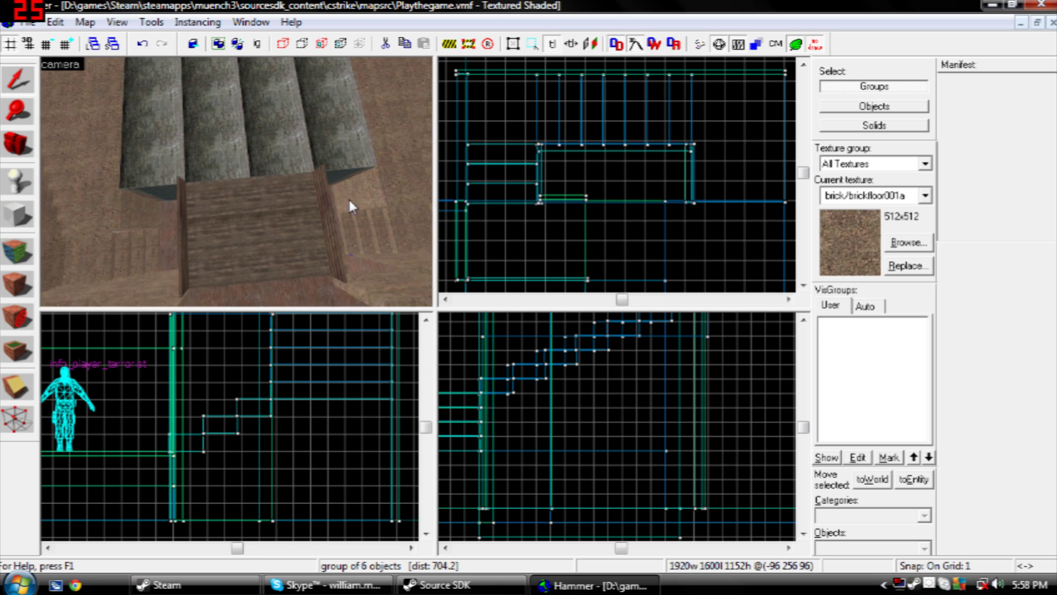
key("a")
key("Right")
key("Up")
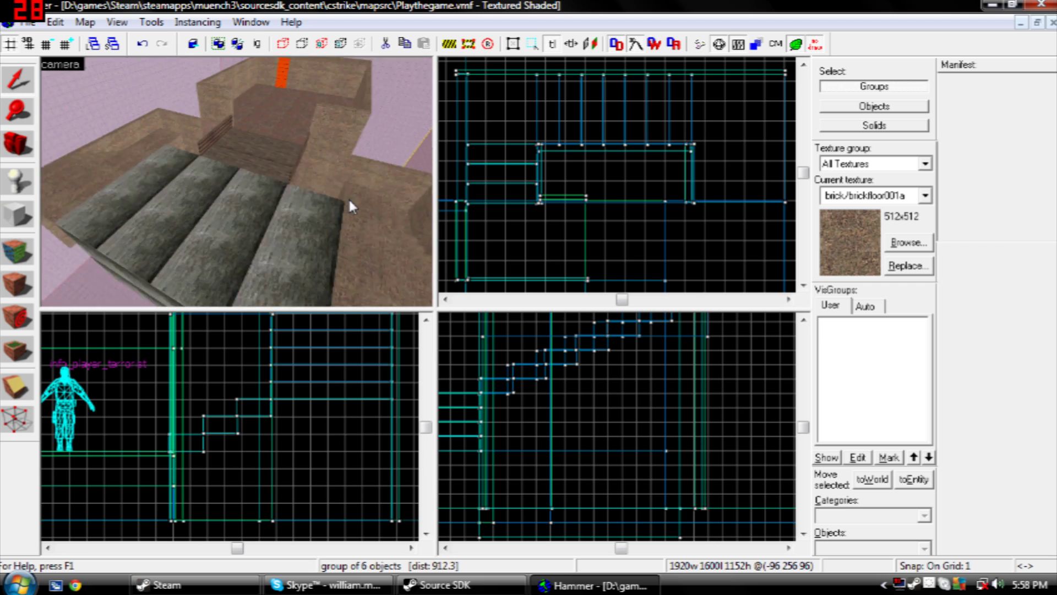
key("Up")
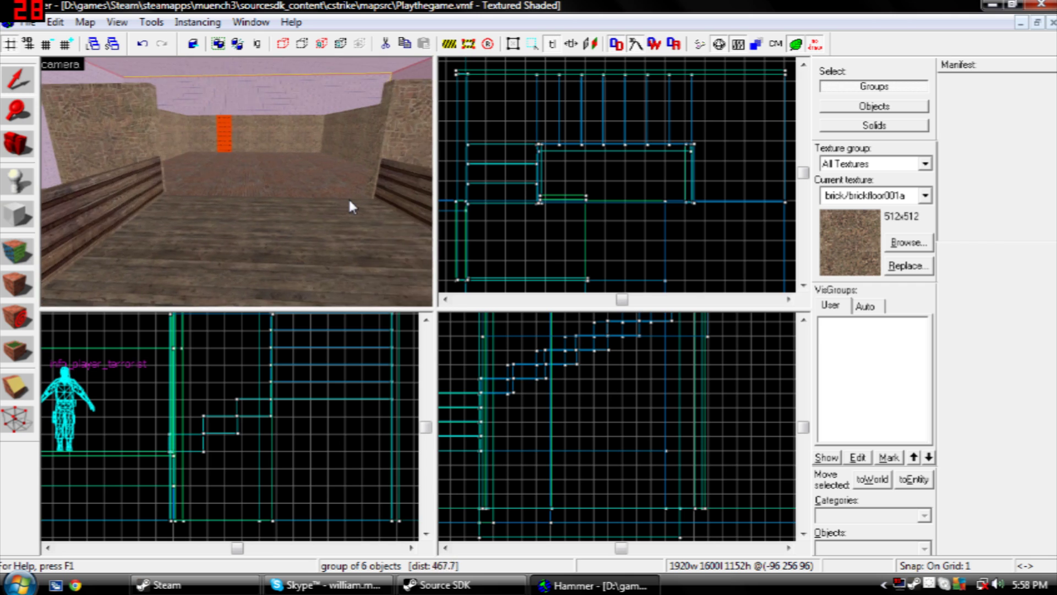
key("Up")
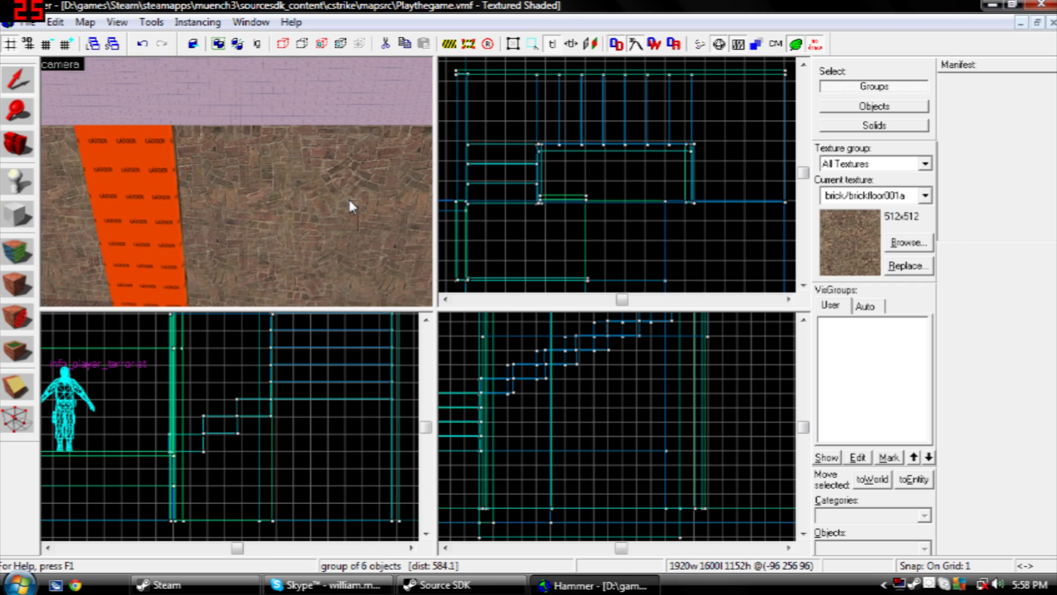
- Select the func_ladder brush on the far wall and examine its placement in the top and 3D views
left_click(170, 200)
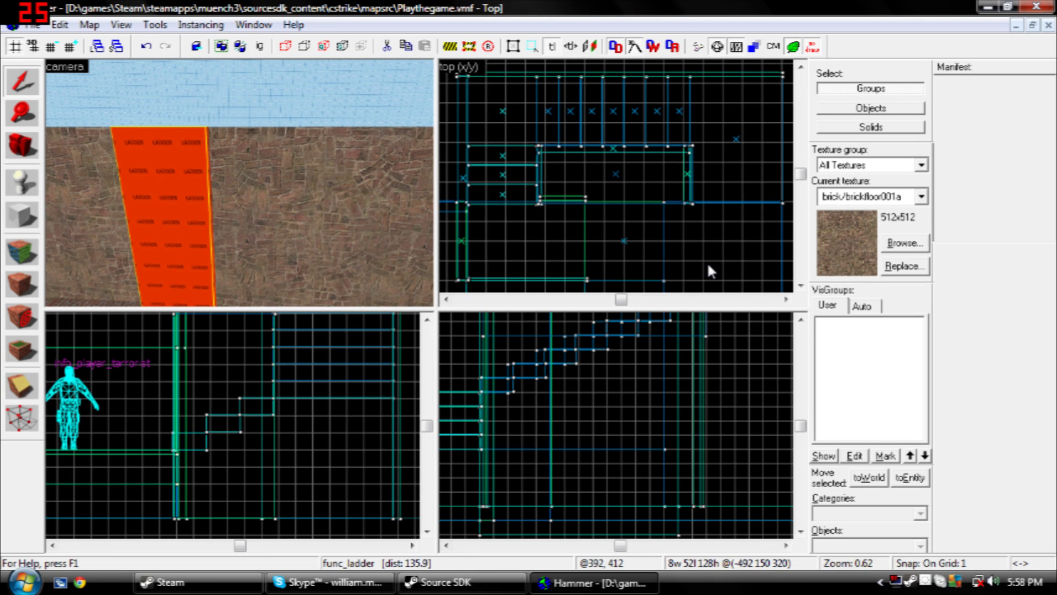
scroll(708, 264, "down", 2)
left_click_drag(621, 299, 616, 299)
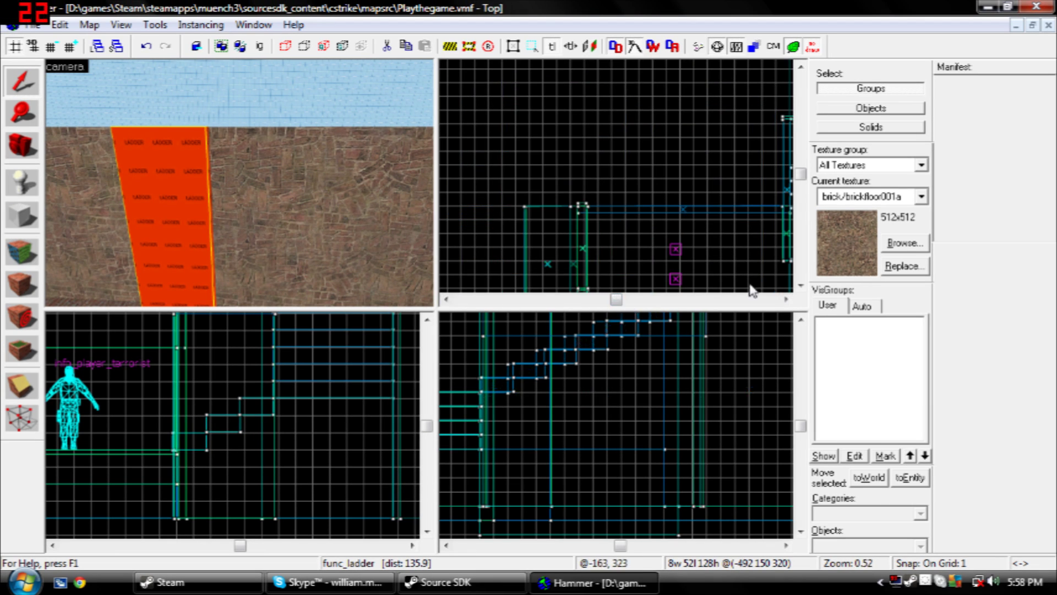
left_click(802, 286)
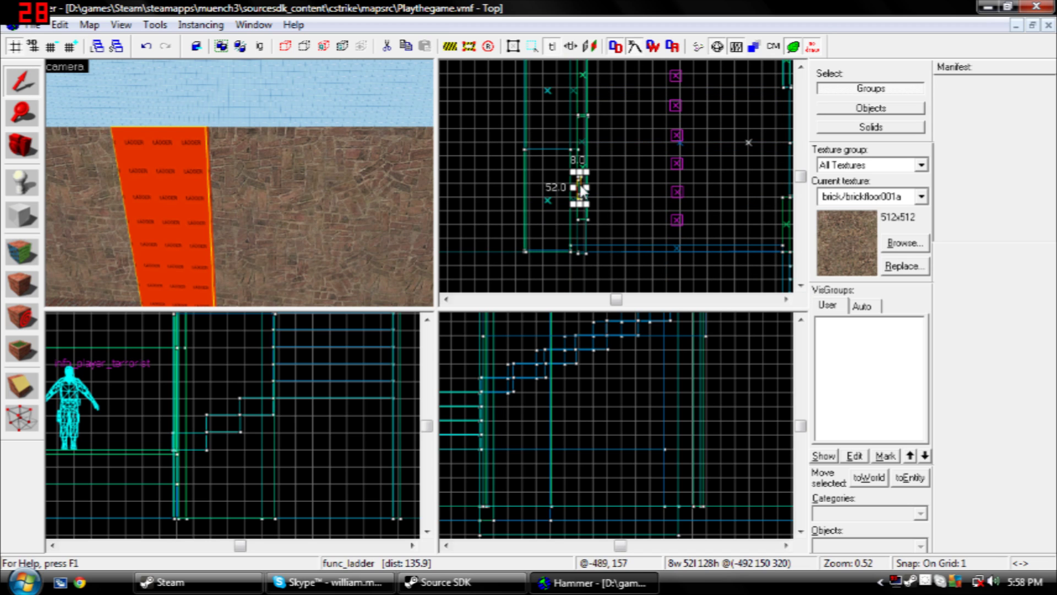
mouse_move(579, 190)
left_mouse_down()
mouse_move(612, 187)
mouse_move(578, 187)
left_mouse_up()
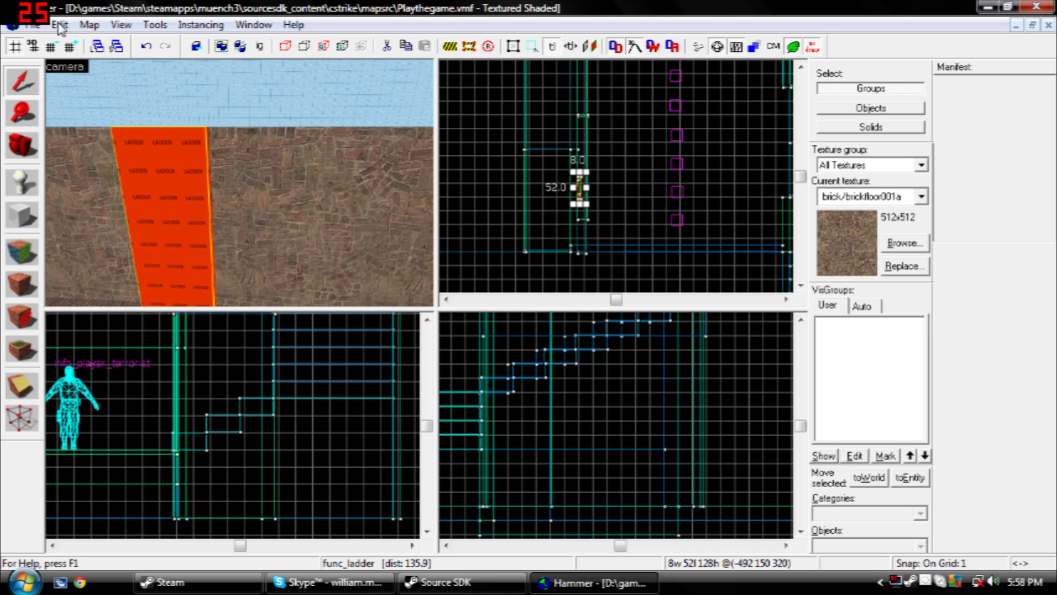
left_click(59, 24)
left_click(77, 46)
key("d")
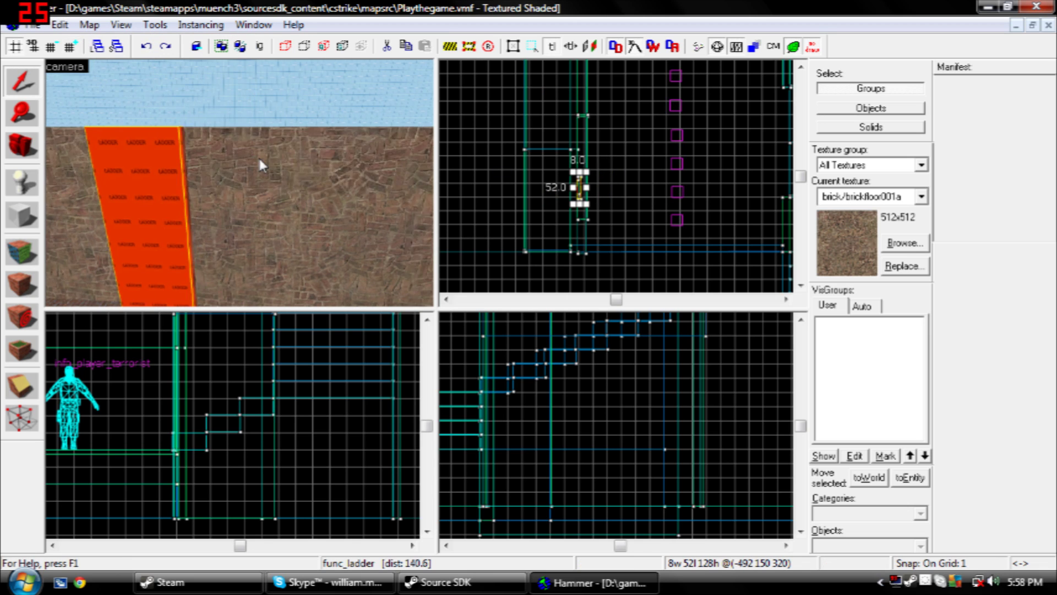
key("s")
key("d")
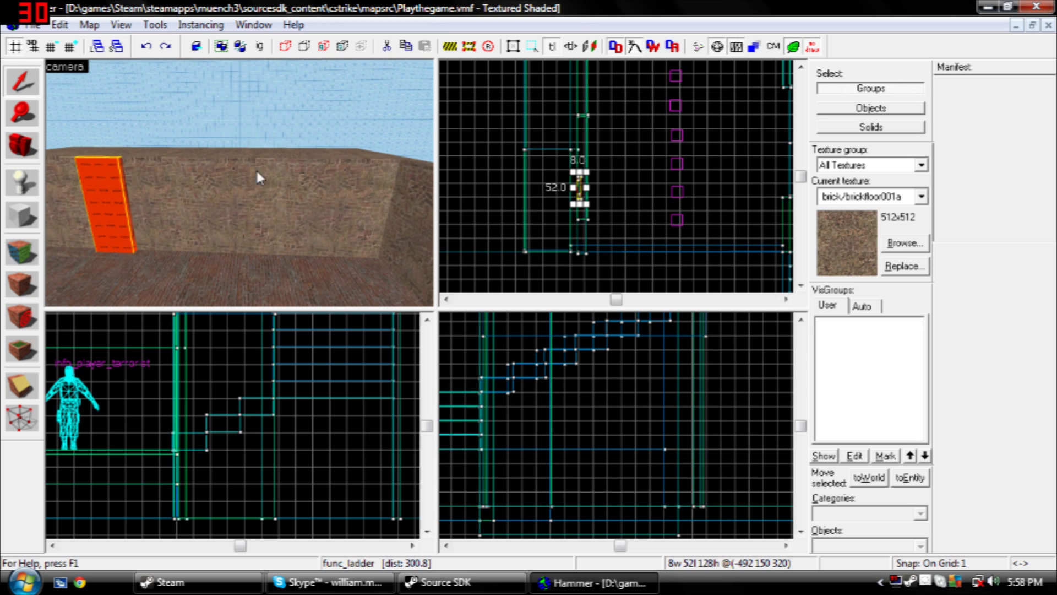
- Choose the de_aztec/wood_plank_7 texture and create a 12 × 5 × 128 wooden post in the wall away from the ladder
key("a")
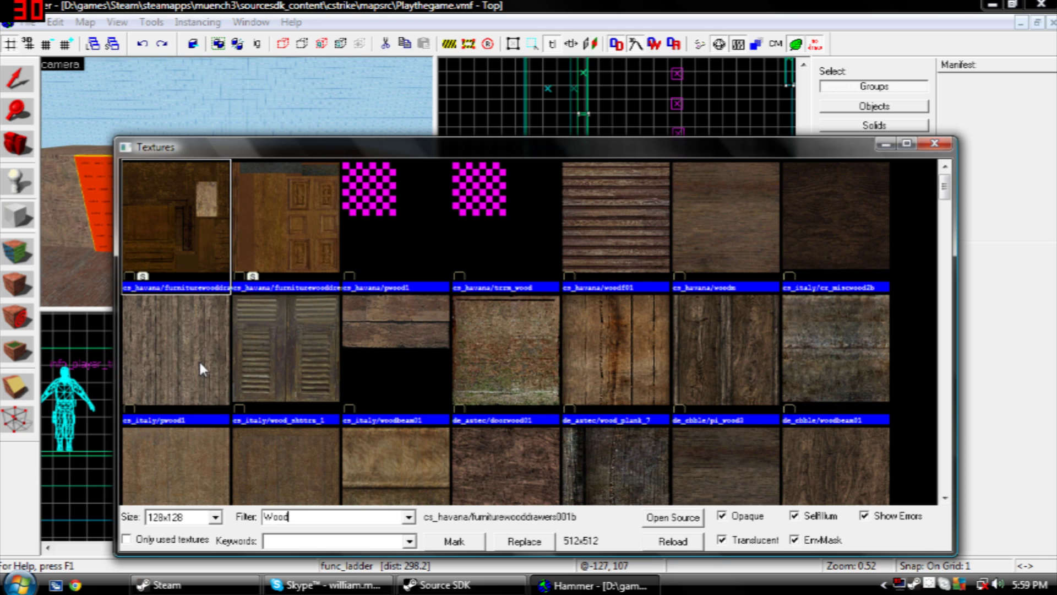
double_click(616, 359)
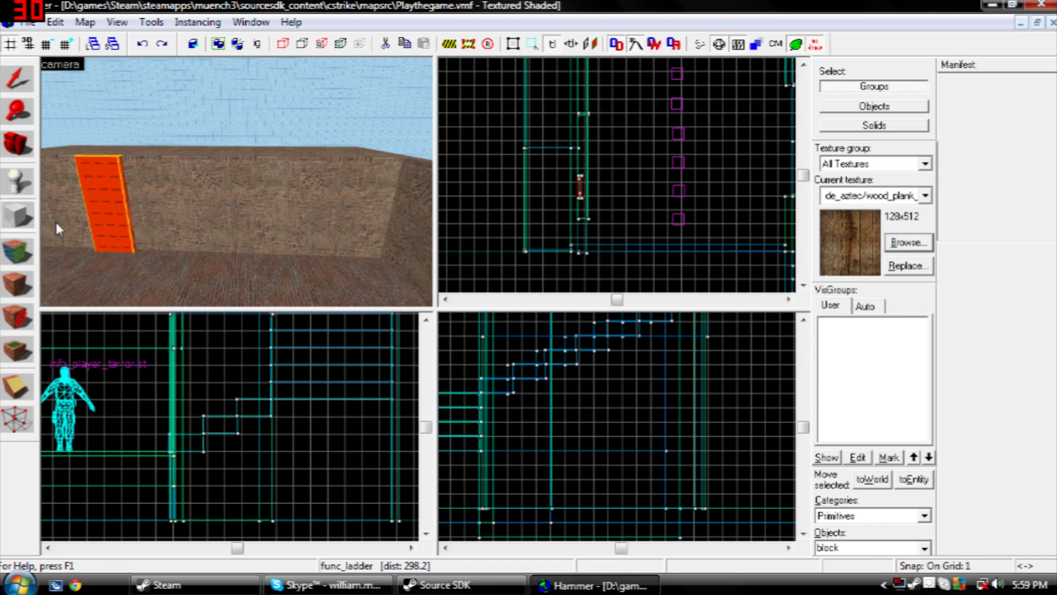
left_click(803, 66)
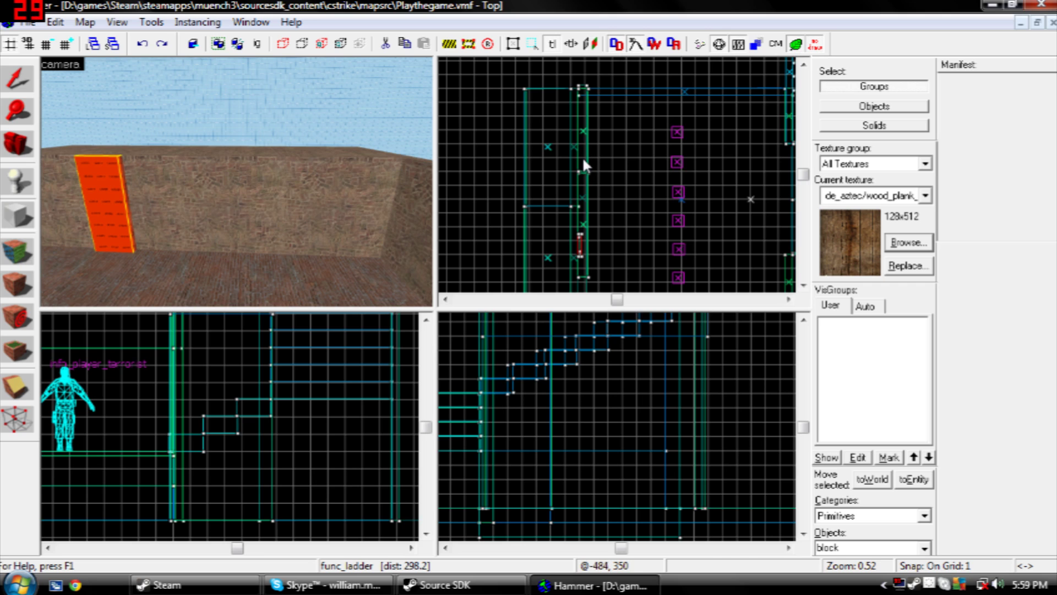
mouse_move(582, 156)
left_mouse_down()
mouse_move(575, 133)
mouse_move(582, 152)
left_mouse_up()
key("w")
key("Right")
key("w")
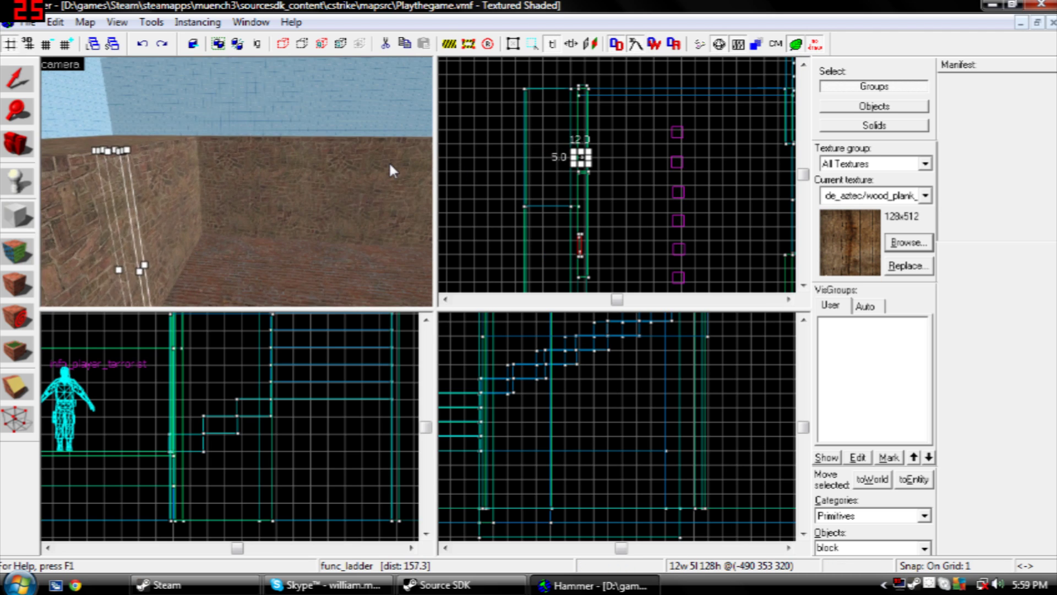
key("a")
key("s")
key("d")
key("Left")
key("s")
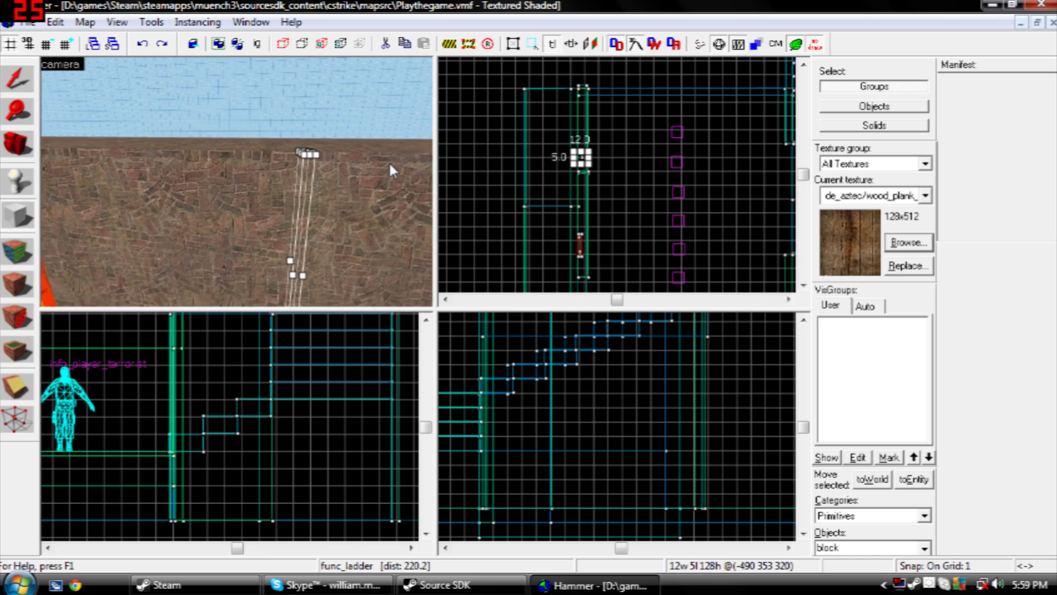
key("d")
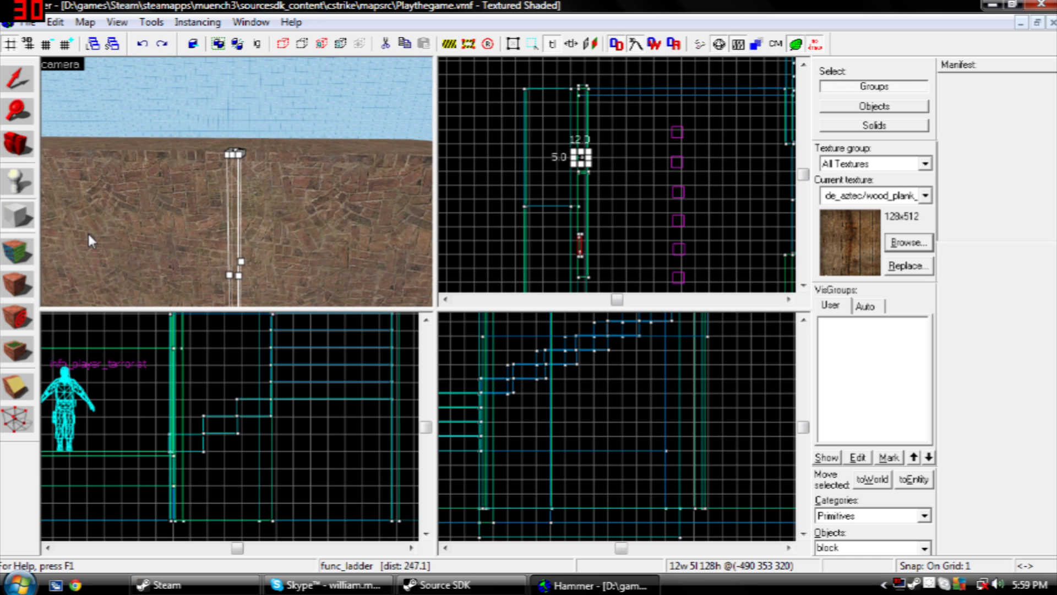
key("Return")
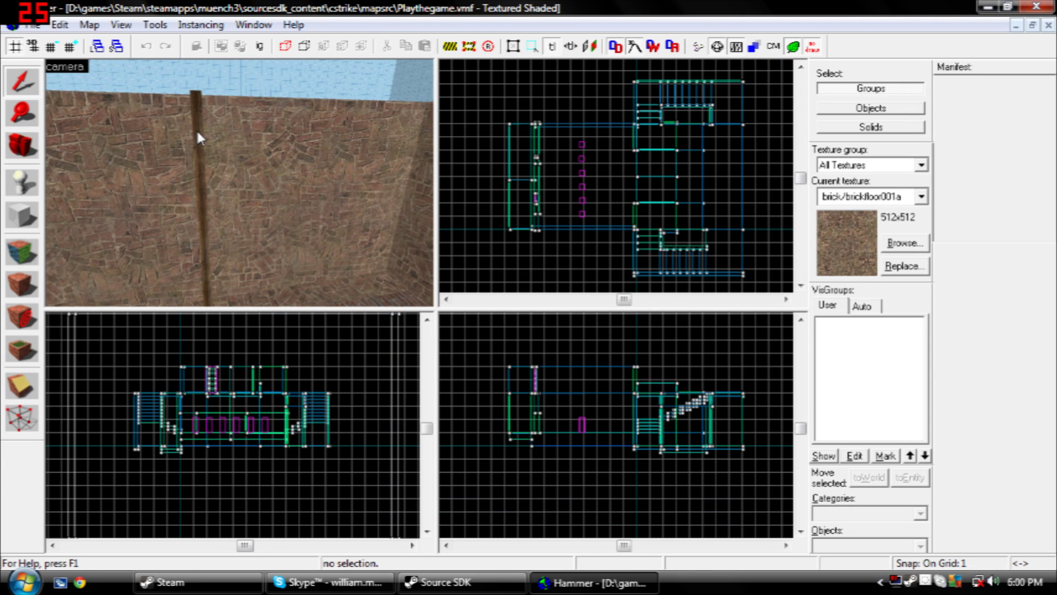
- Copy the wooden post about 37 units along the wall, away from the ladder
left_click(199, 112)
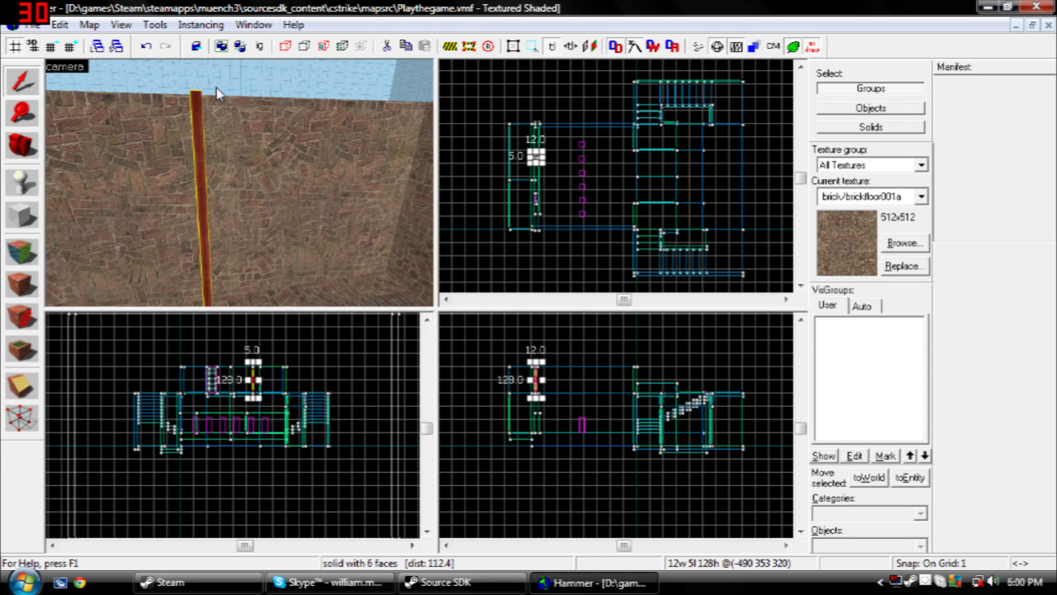
scroll(542, 158, "up", 7)
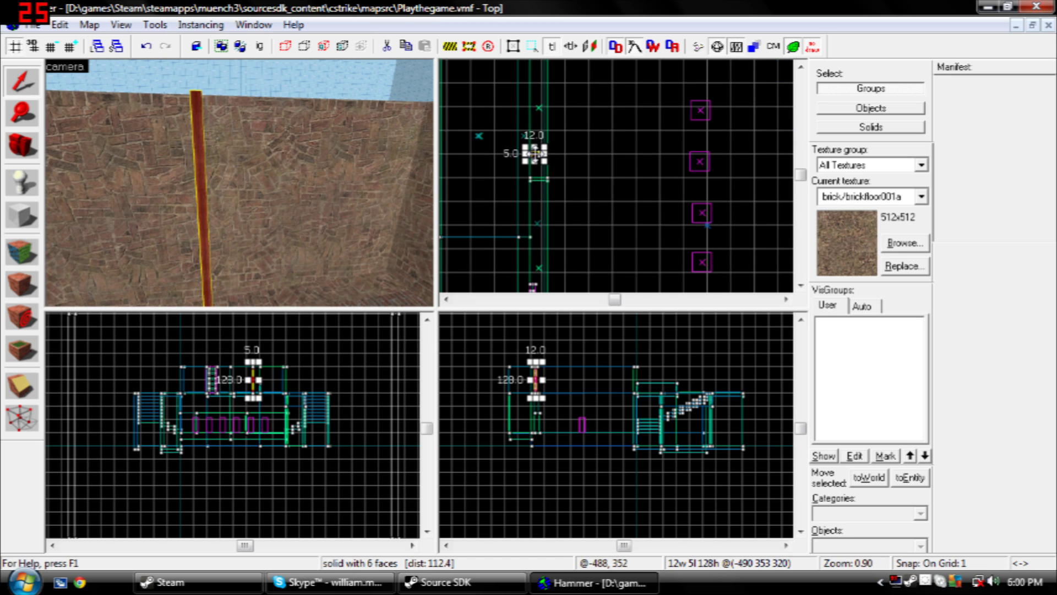
mouse_move(534, 155)
left_mouse_down()
mouse_move(535, 99)
mouse_move(535, 126)
left_mouse_up()
key("d")
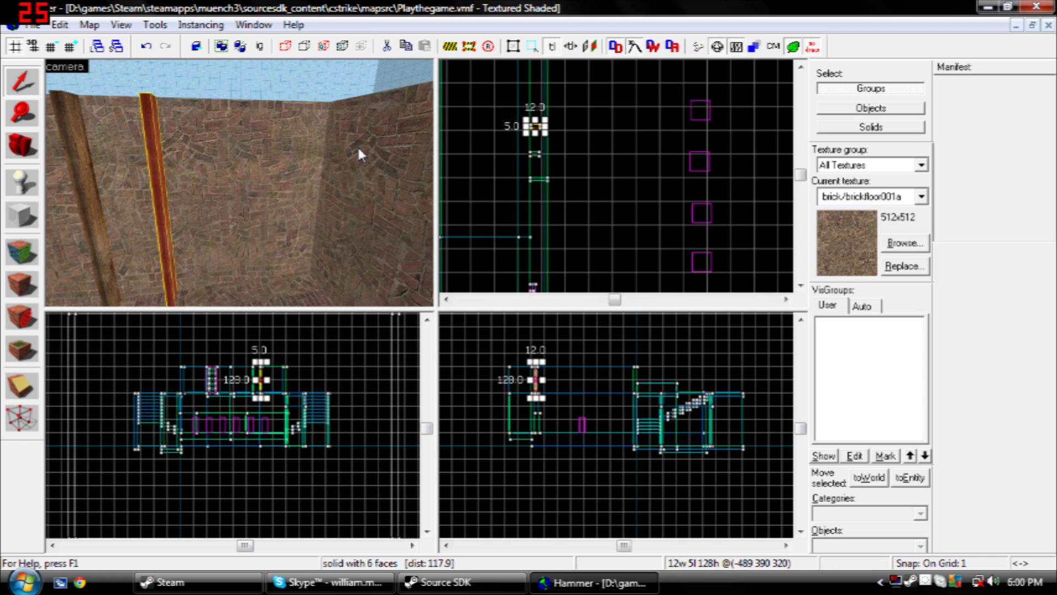
key("w")
key("Left")
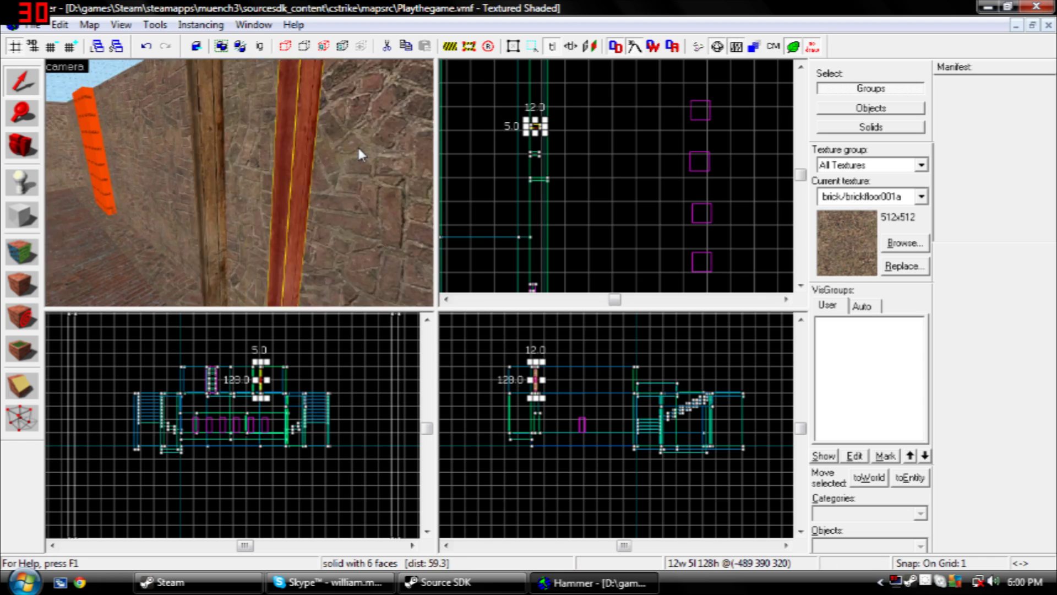
- Reduce the copied post's depth to 4 units so it projects less from the wall
key("s")
key("w")
key("s")
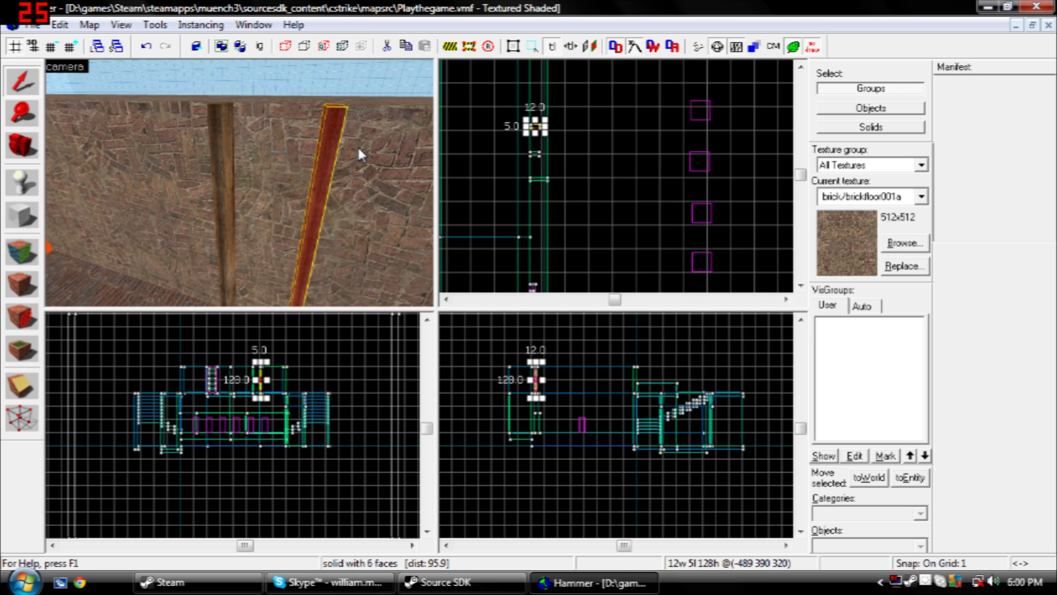
left_click_drag(542, 126, 536, 128)
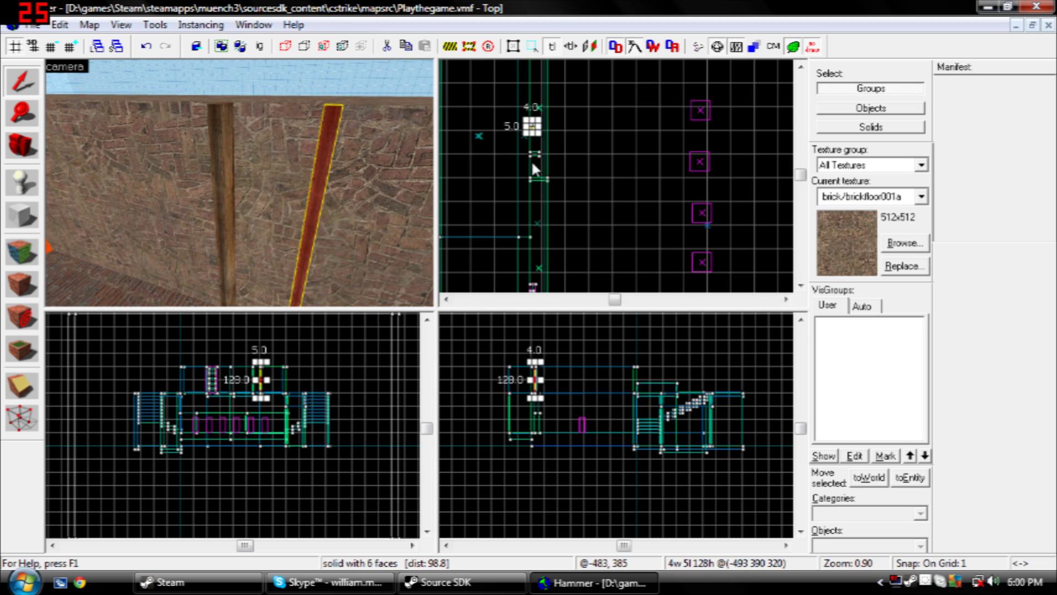
- Reduce the first wooden post's depth to 5 units so it projects less from the wall
left_click(219, 154)
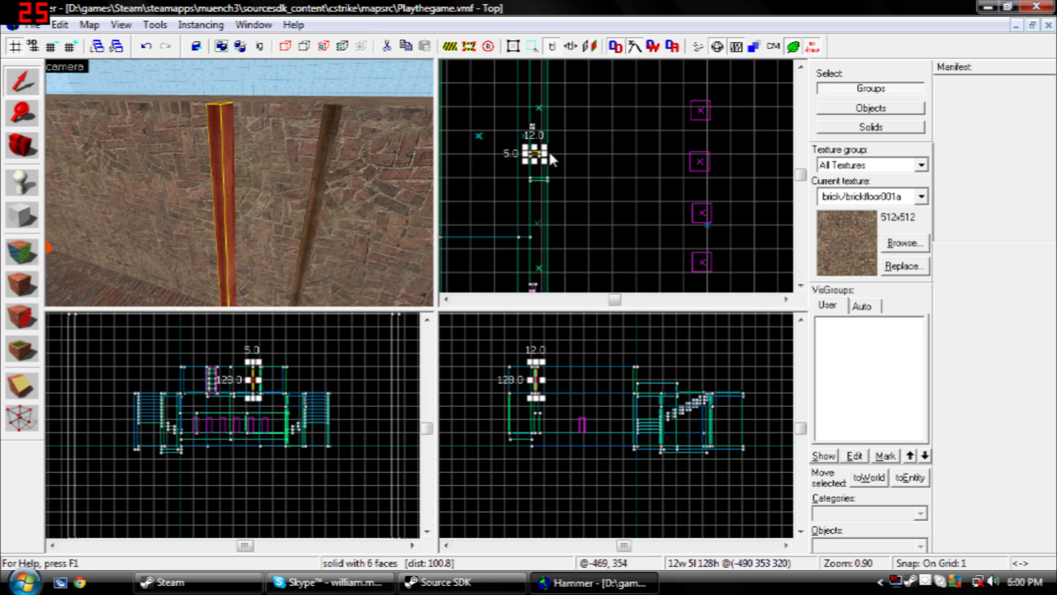
left_click_drag(542, 154, 538, 153)
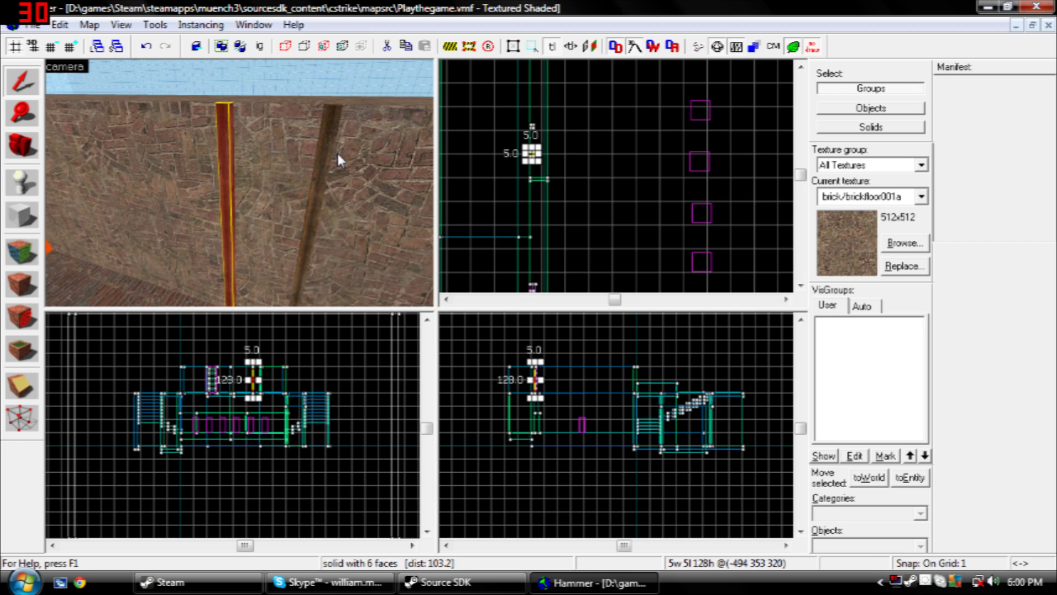
- Outline a 6 × 32 × 8 block between the tops of the two posts and choose the de_aztec/wood_plank_7 texture
left_click(22, 215)
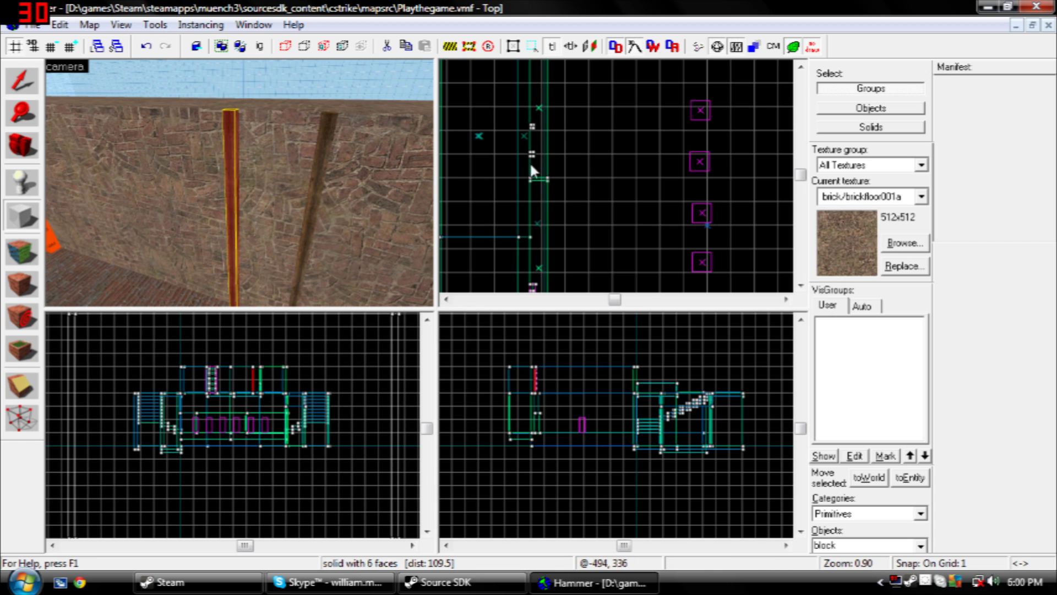
left_click_drag(534, 149, 533, 123)
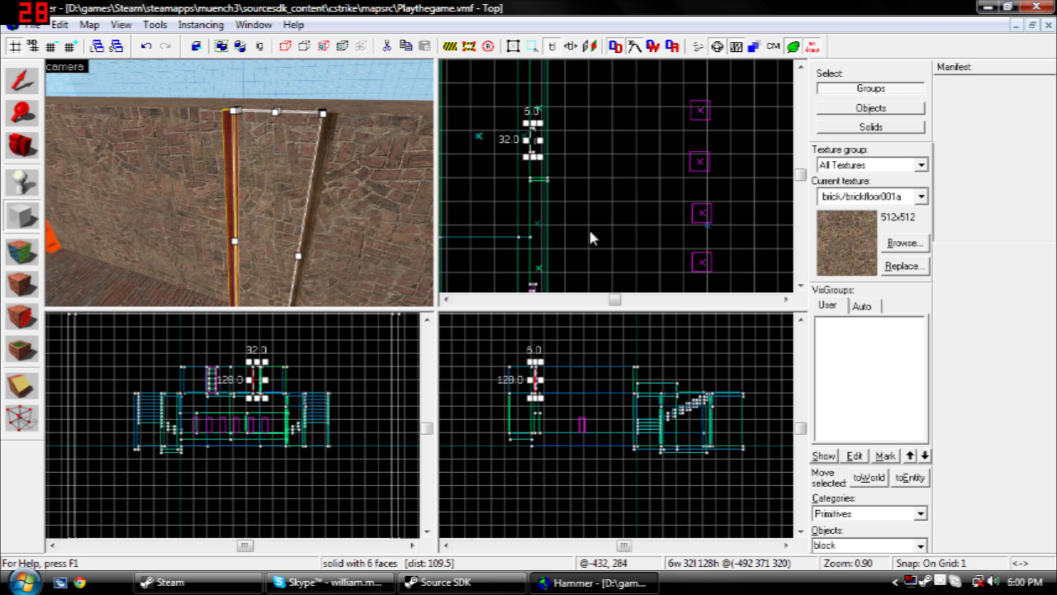
left_click_drag(534, 398, 535, 372)
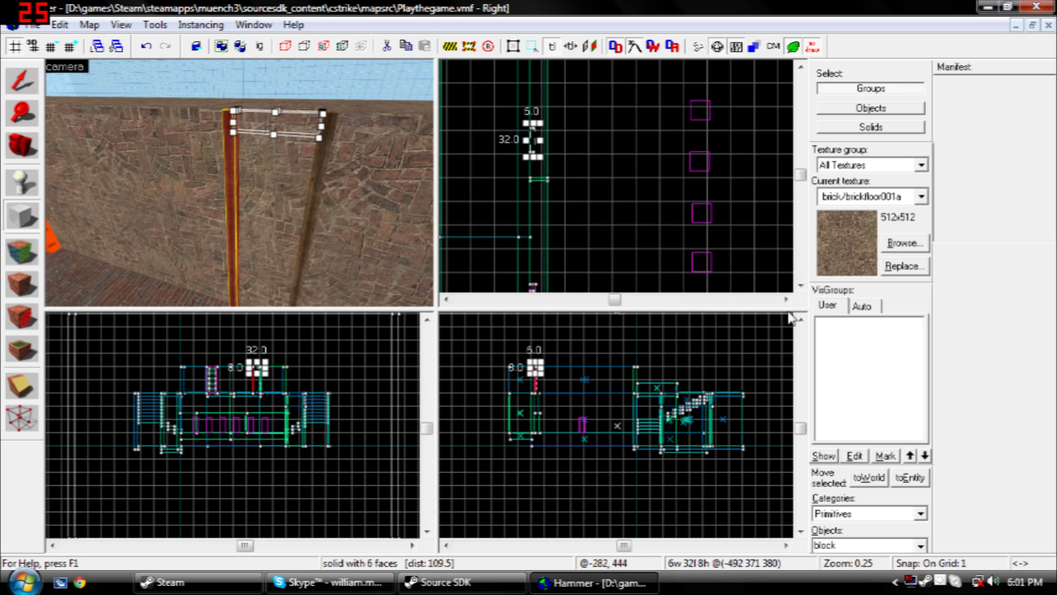
left_click(921, 251)
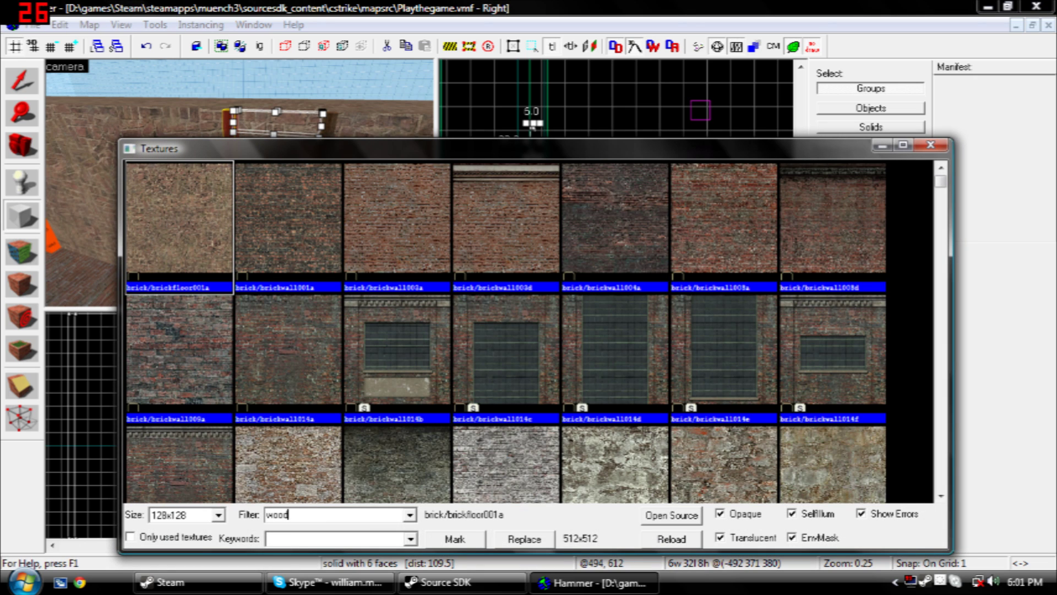
type("wood")
double_click(626, 371)
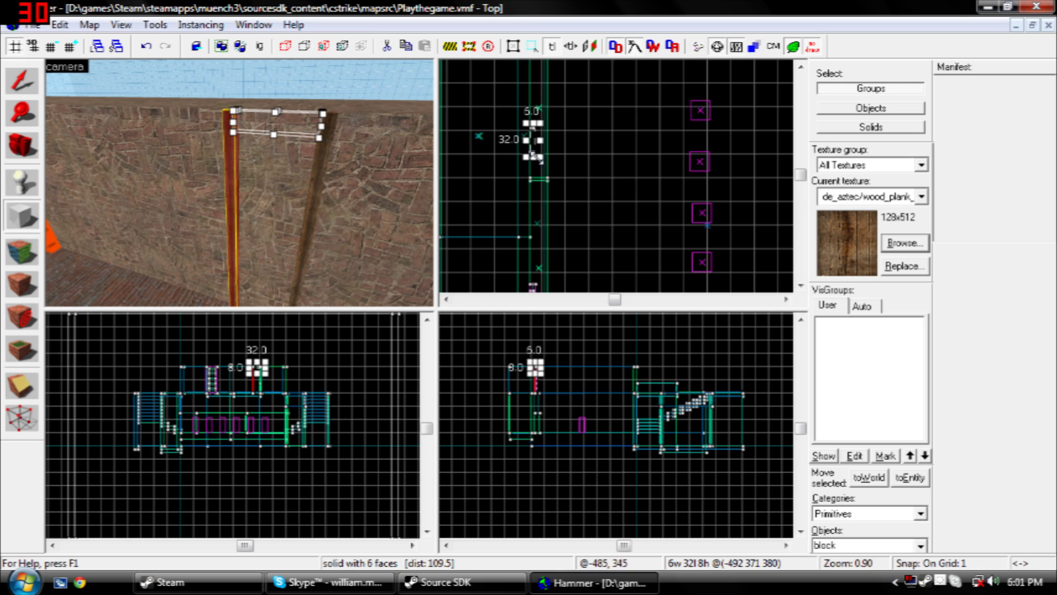
- Reduce the outlined block's height to 4 units, lower it about 4 units and create it as the ladder's top rung
left_click_drag(535, 374, 534, 373)
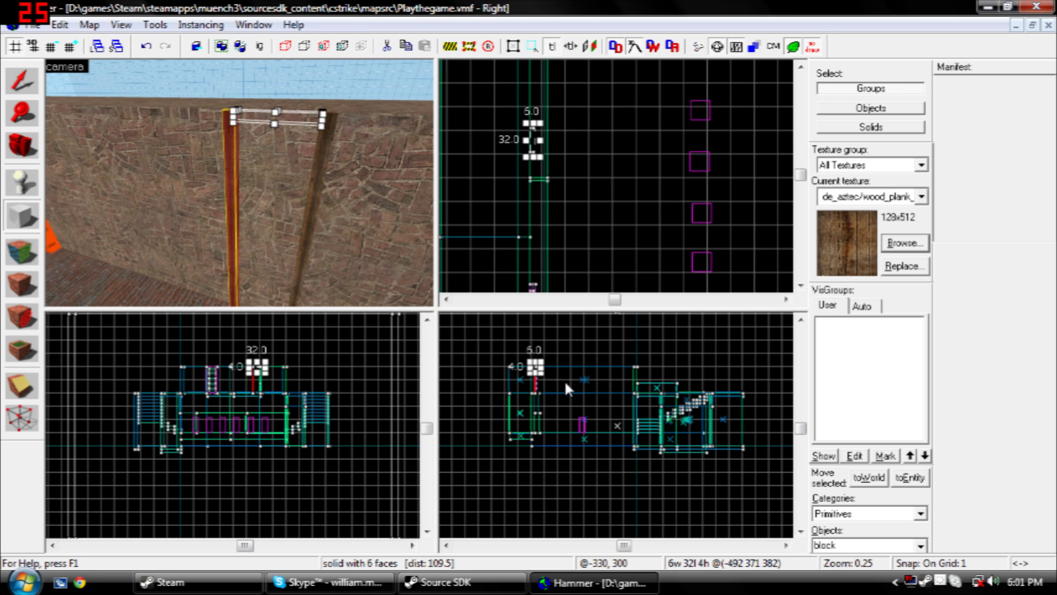
scroll(549, 373, "up", 8)
scroll(507, 358, "up", 5)
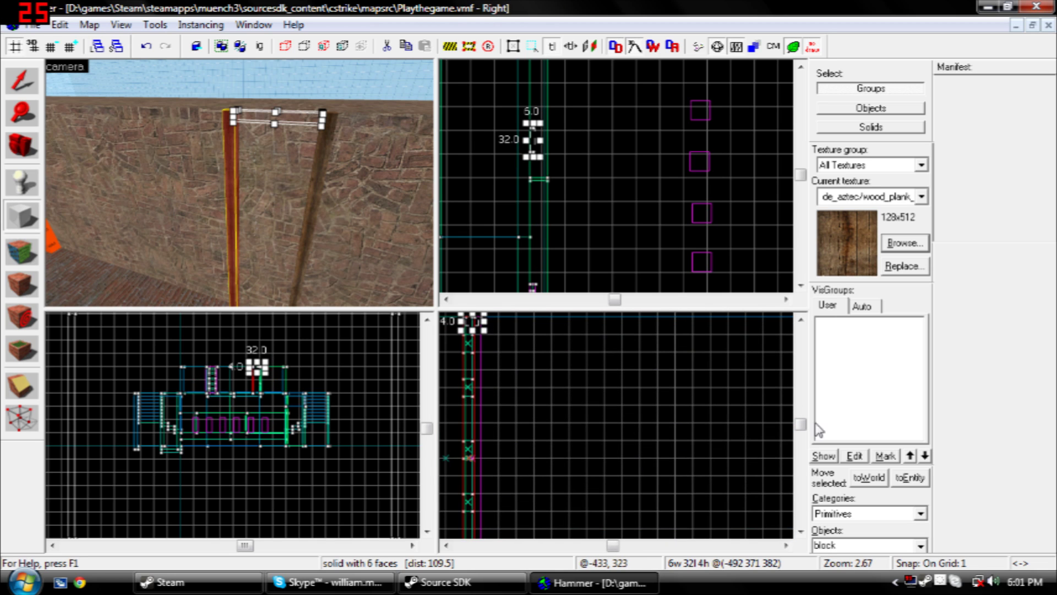
left_click(801, 321)
left_click(450, 546)
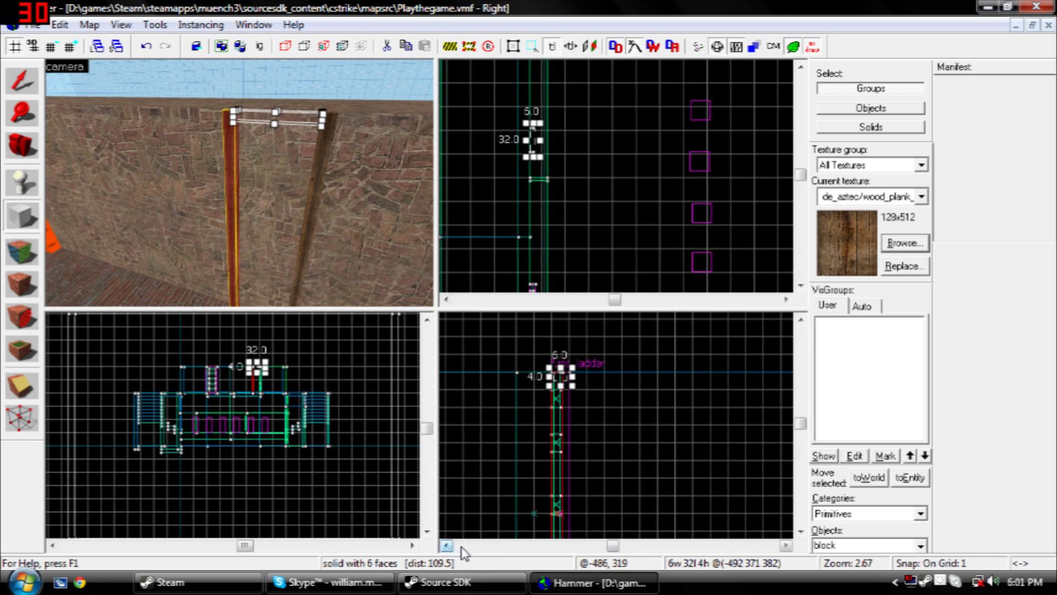
left_click_drag(560, 377, 560, 386)
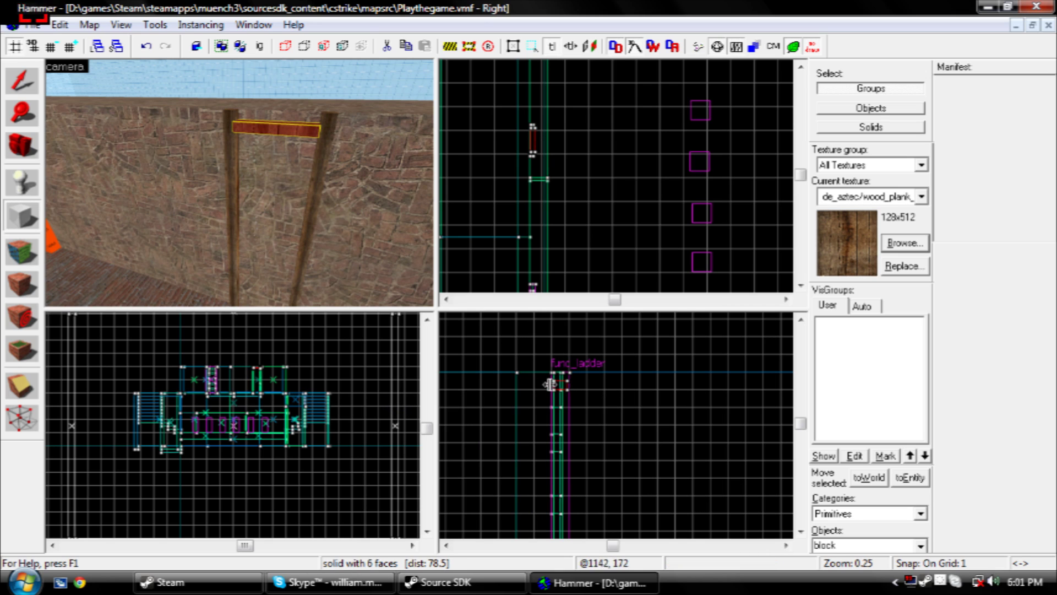
- Copy the wooden rung repeatedly down between the posts until six evenly spaced rungs span the ladder's height
left_click(22, 81)
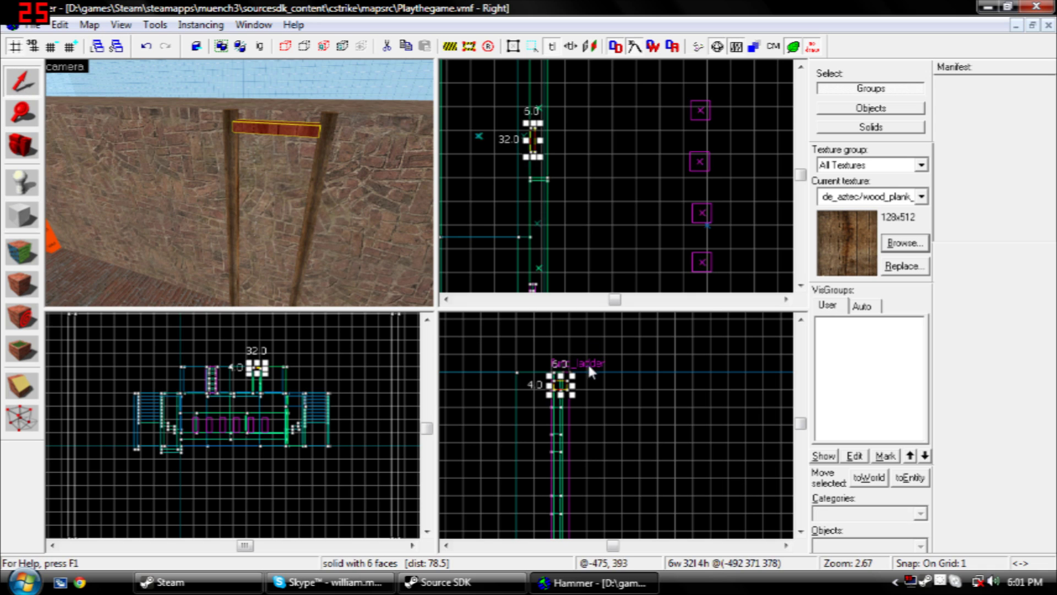
left_click_drag(560, 384, 560, 461)
left_click(800, 532)
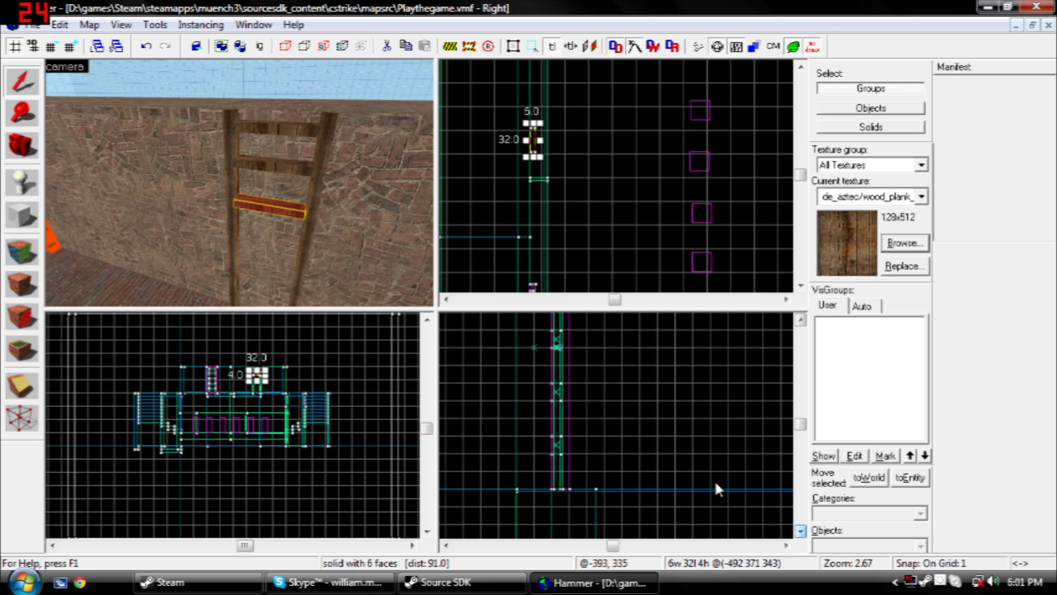
left_click(801, 319)
left_click_drag(560, 355, 561, 461)
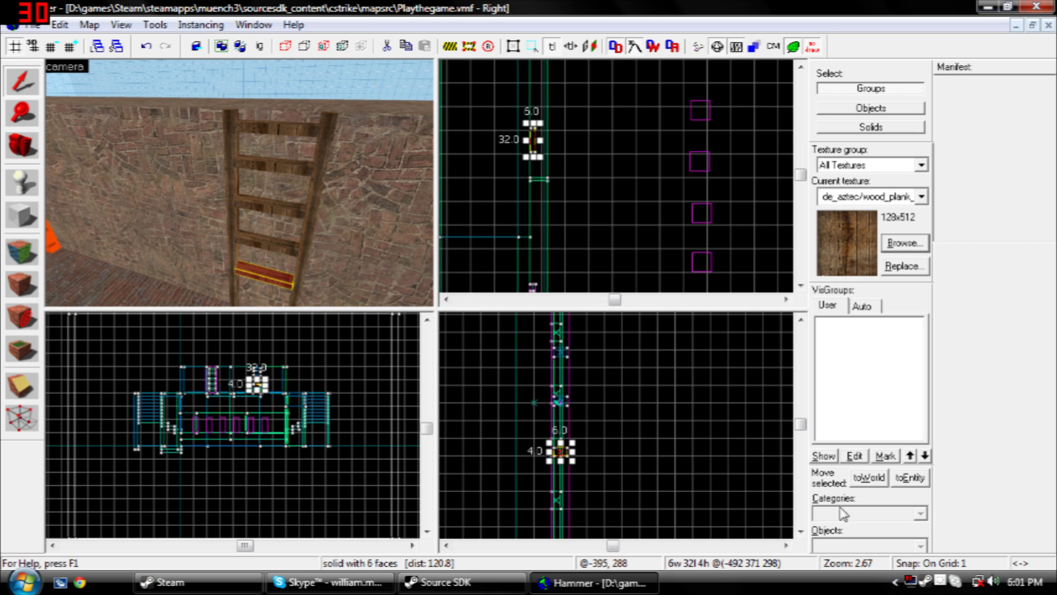
left_click(801, 532)
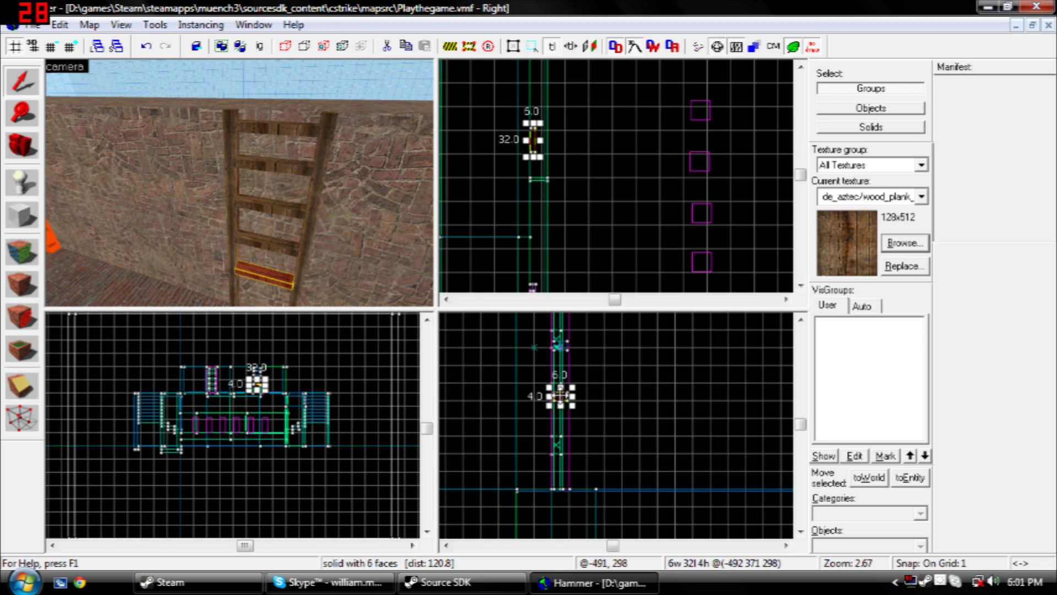
left_click_drag(560, 394, 561, 446, "shift")
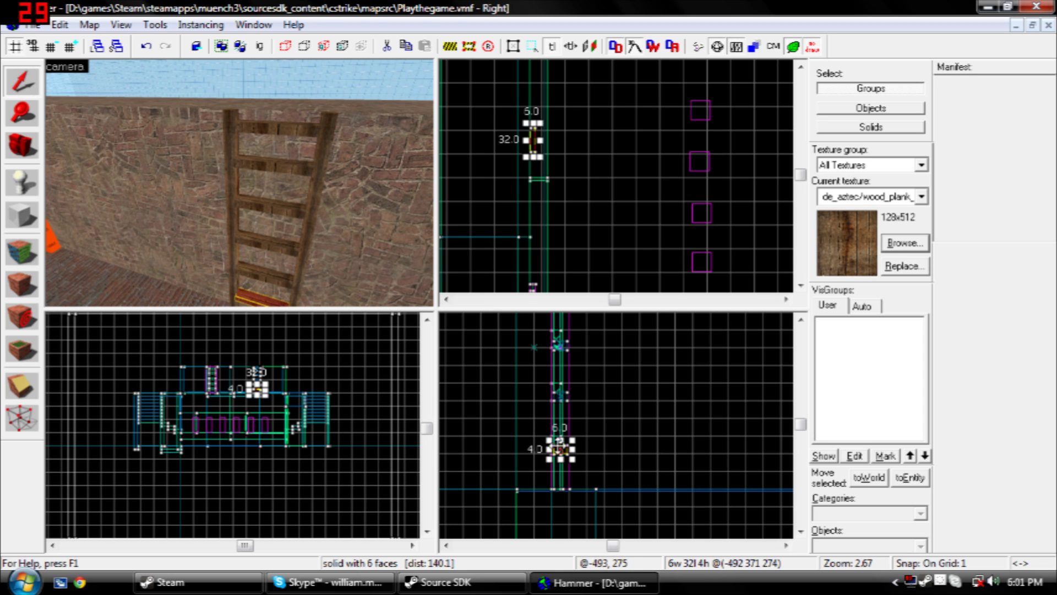
- Choose the tools/toolsinvisibleladder texture and outline an 8 × 32 × 129 block covering the new wooden ladder from floor to top
key("s")
key("w")
key("Down")
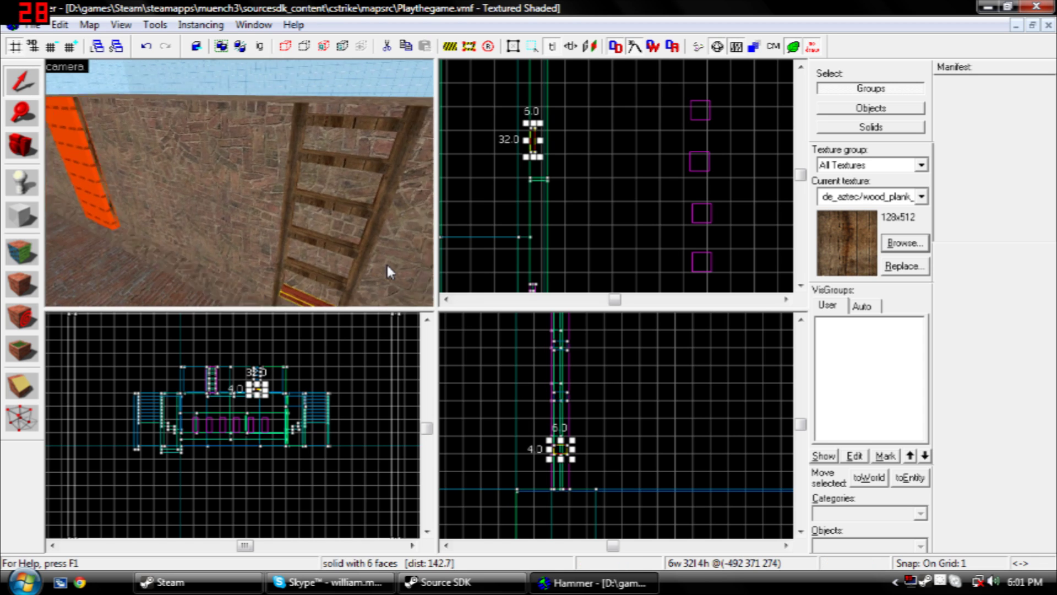
key("Up")
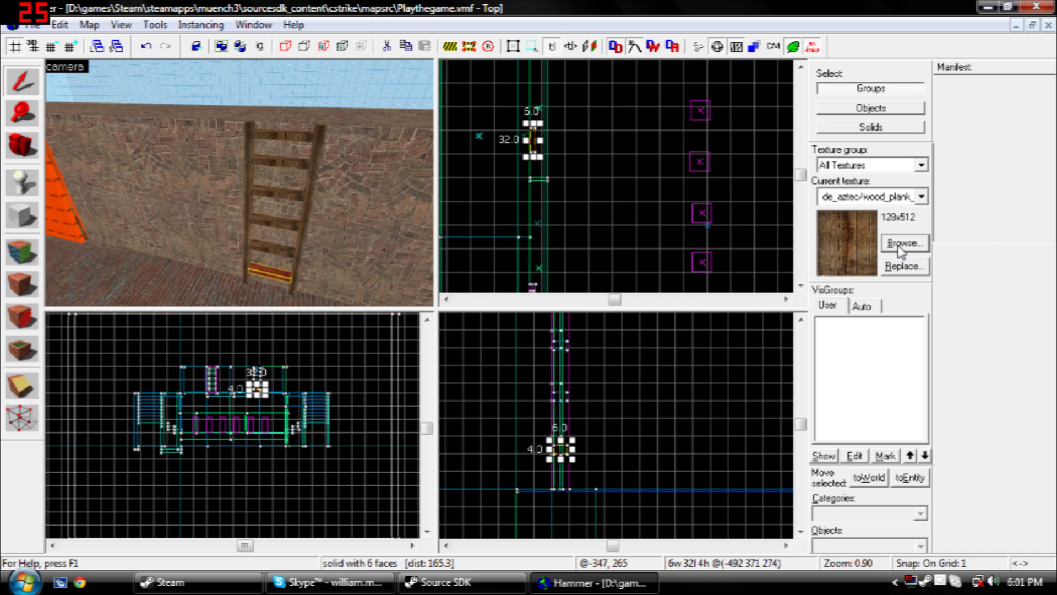
left_click(897, 245)
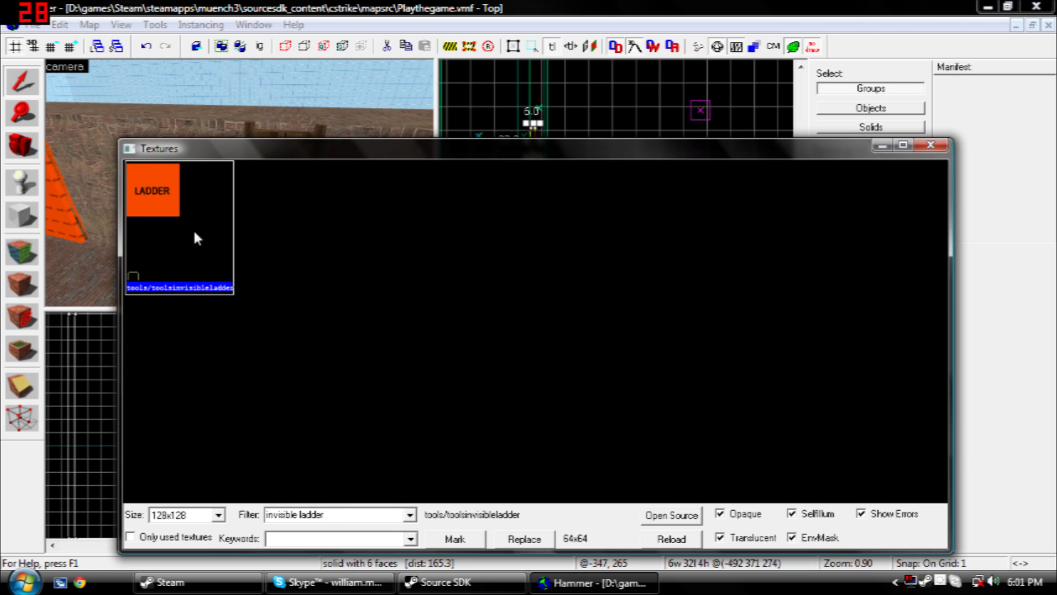
double_click(188, 214)
key("shift+b")
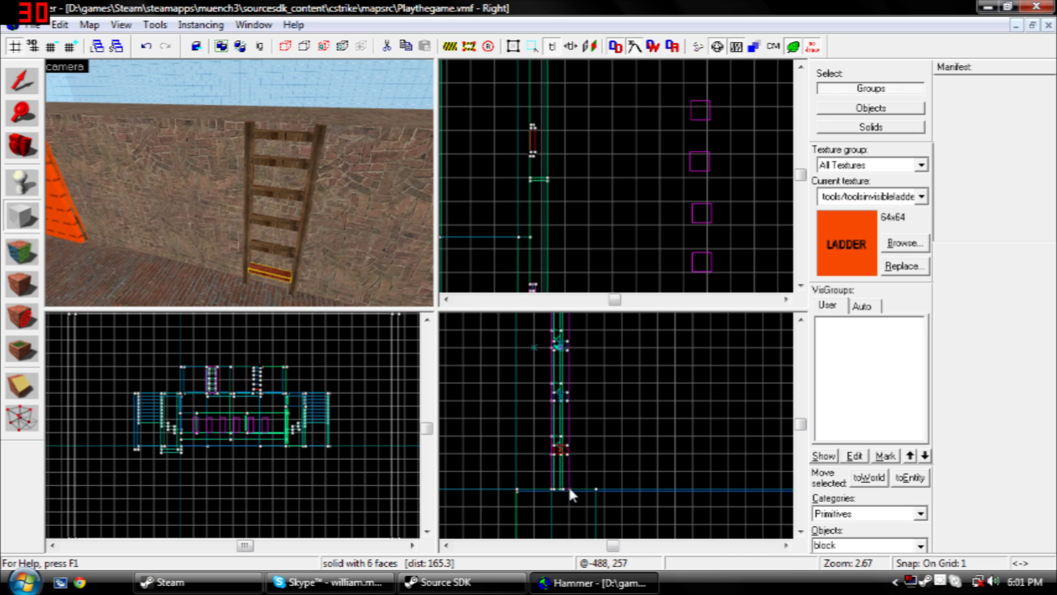
left_click_drag(569, 487, 552, 320)
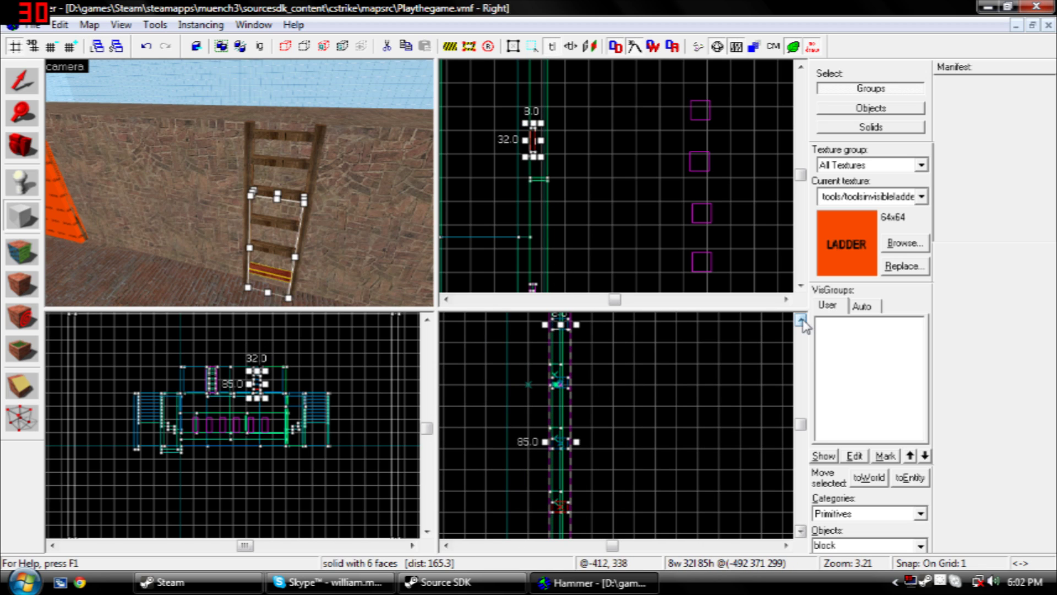
left_click(801, 320)
left_click(802, 320)
left_click_drag(562, 436, 562, 311)
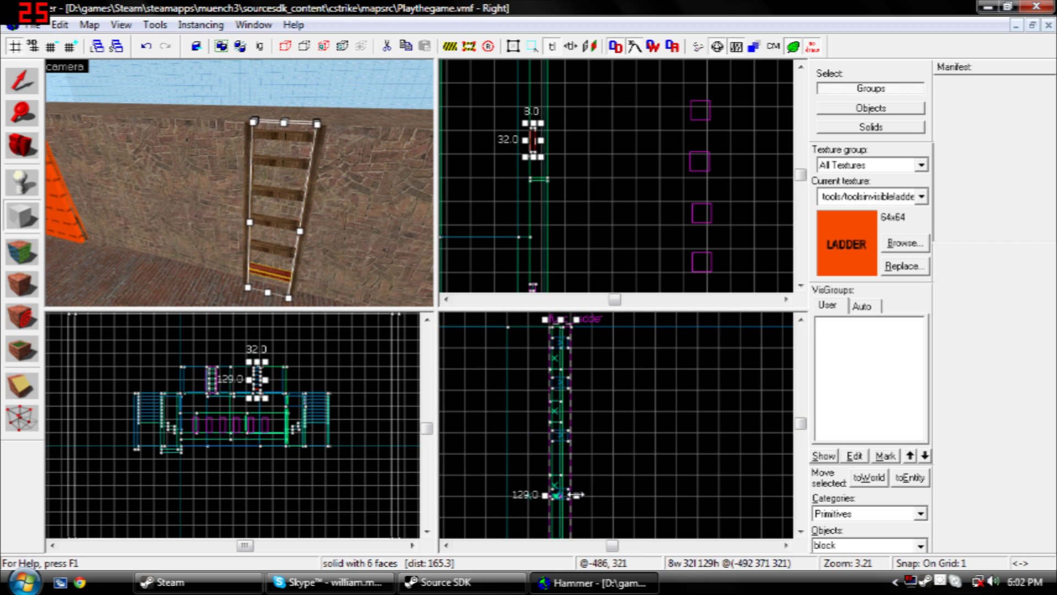
- Extend the outlined ladder block to 10 units deep, check that it covers the posts and rungs, and create it
left_click_drag(575, 495, 582, 494)
key("a")
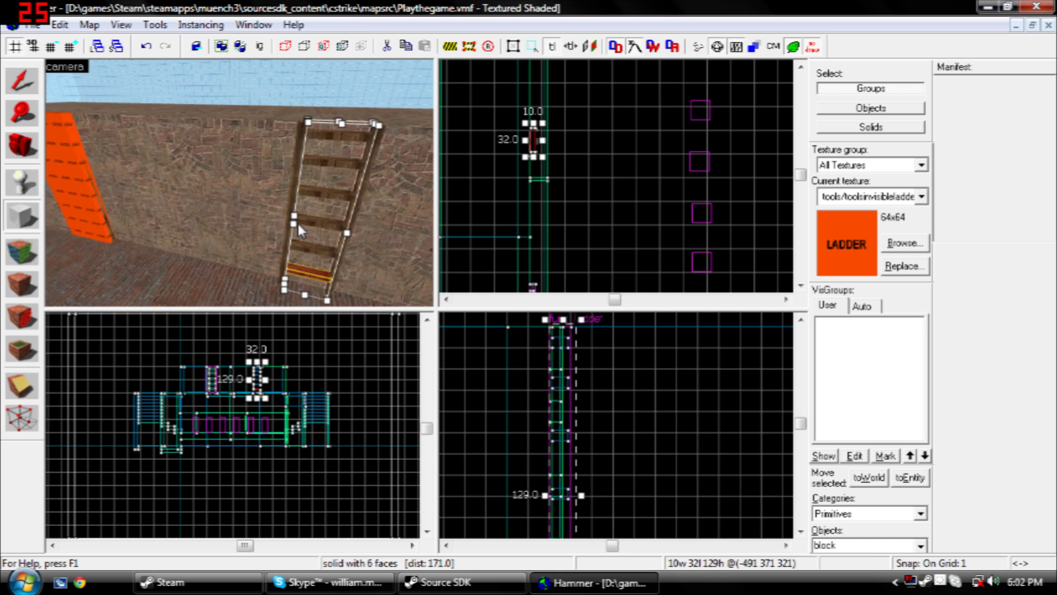
key("Right")
key("w")
key("Right")
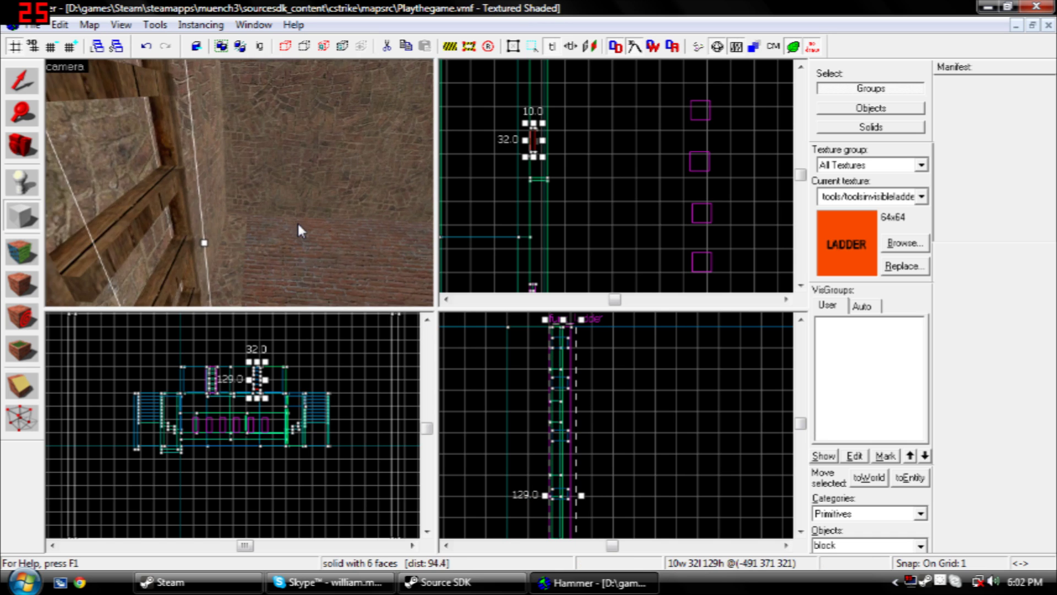
key("s")
key("a")
key("a")
key("d")
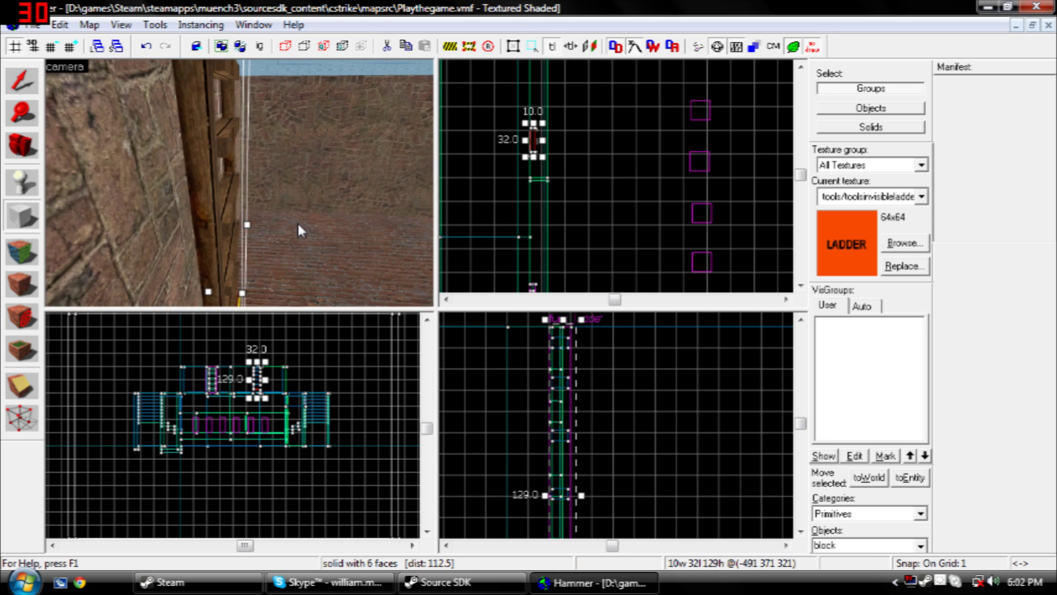
key("Up")
key("s")
key("d")
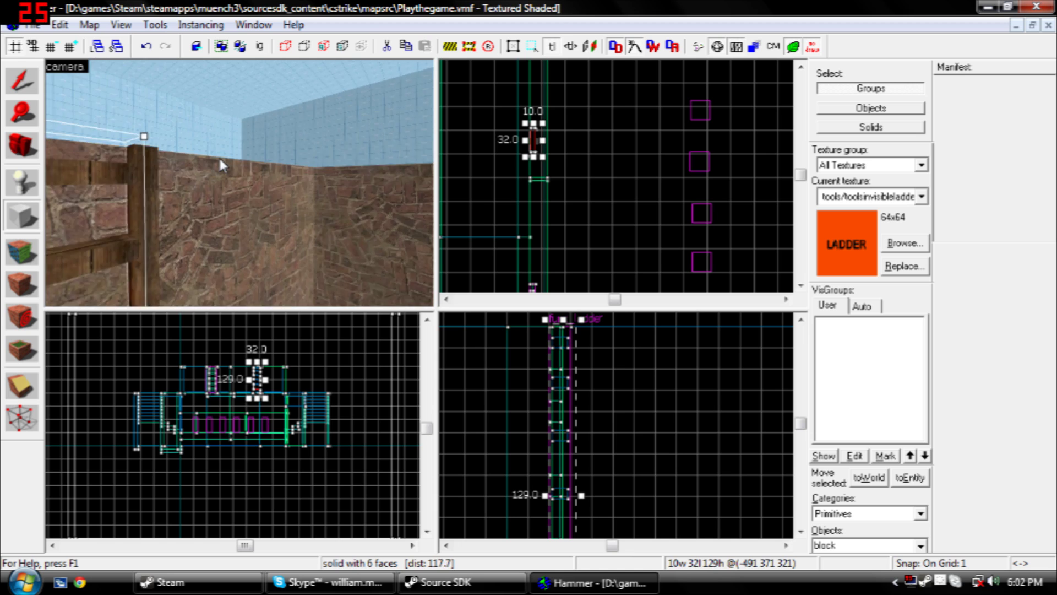
key("Left")
key("Down")
key("Return")
- Tie the invisible ladder brush to an entity and set its class to func_ladder
key("Left")
key("Left")
key("Left")
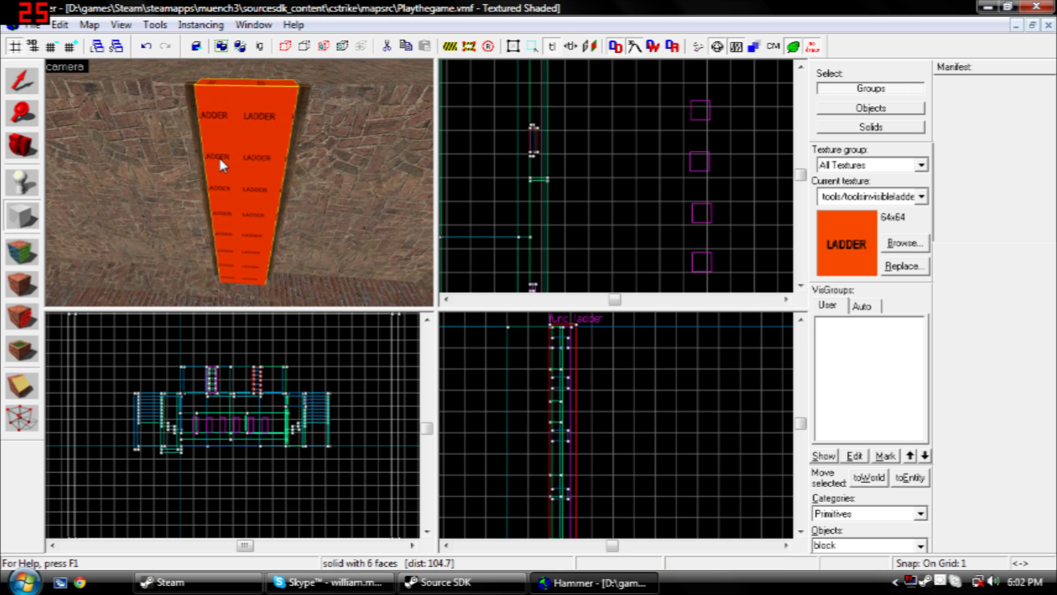
double_click(219, 156)
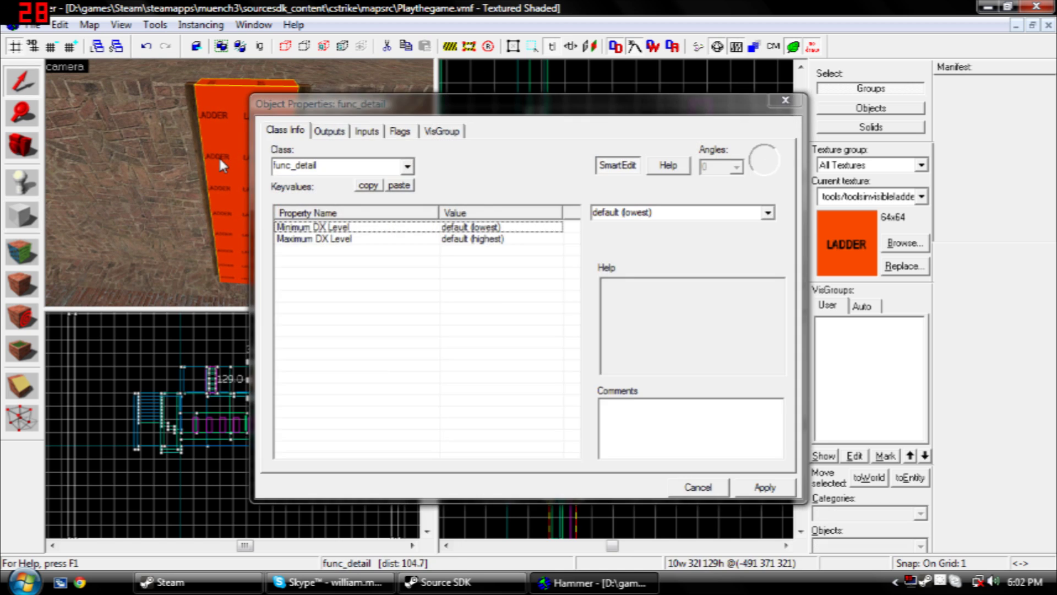
left_click(408, 166)
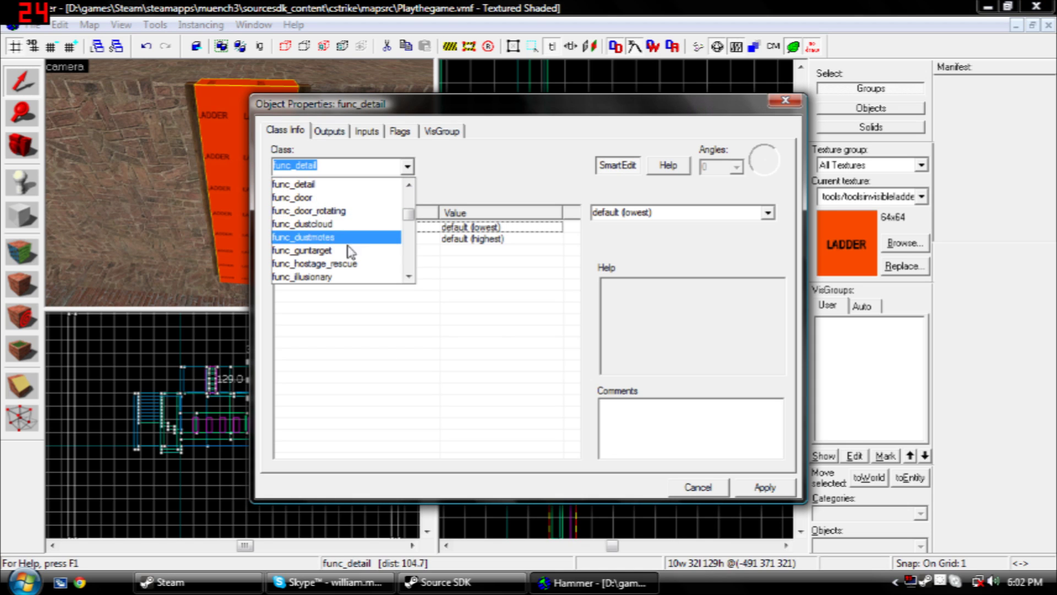
scroll(349, 237, "down", 2)
left_click(319, 211)
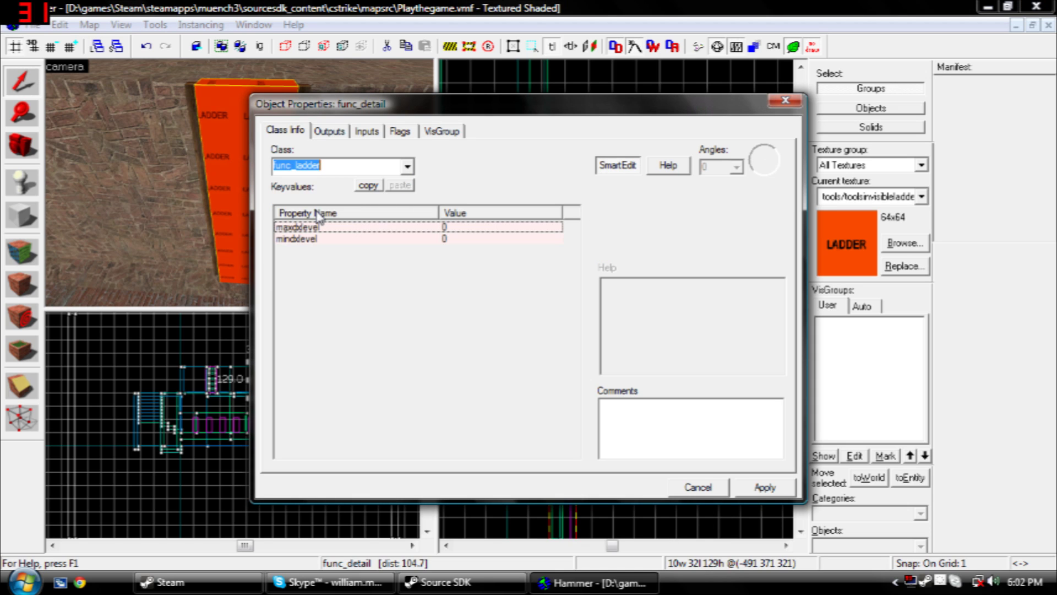
left_click(764, 487)
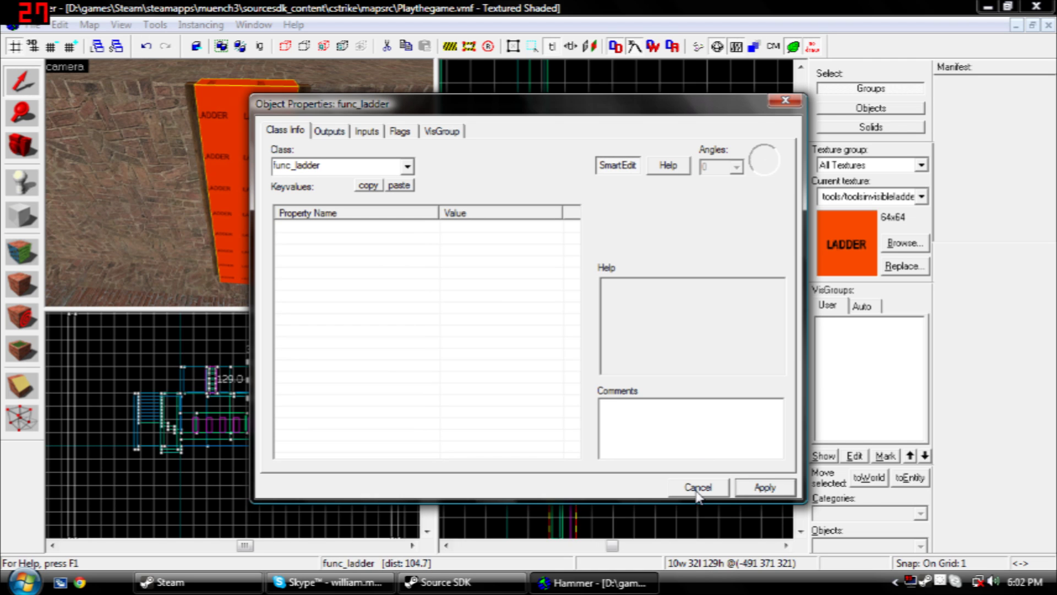
left_click(785, 100)
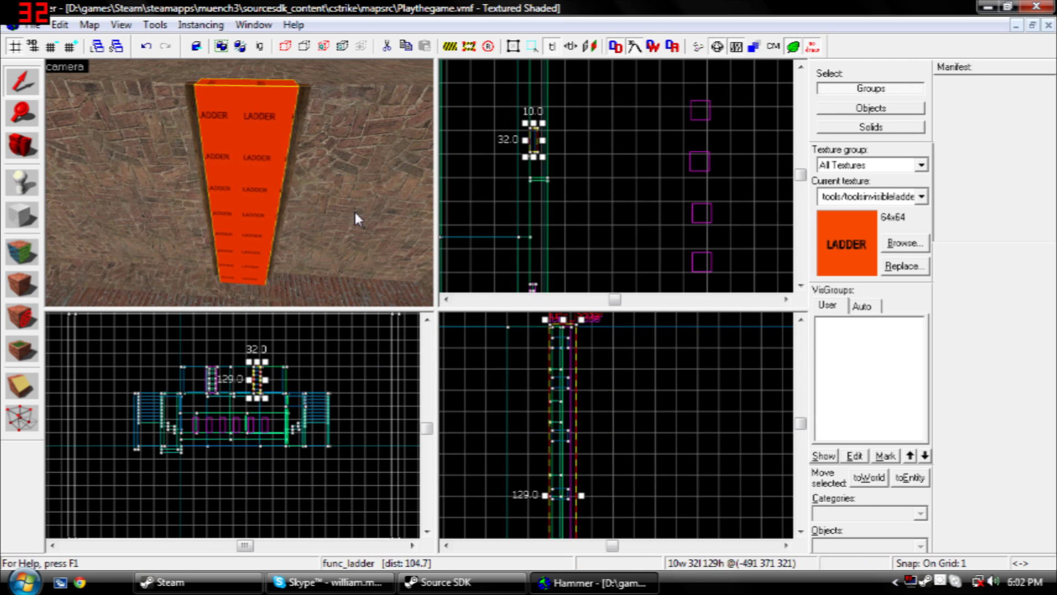
- Examine the placement of both func_ladder brushes along the walls in the 3D view
key("d")
key("Left")
key("Right")
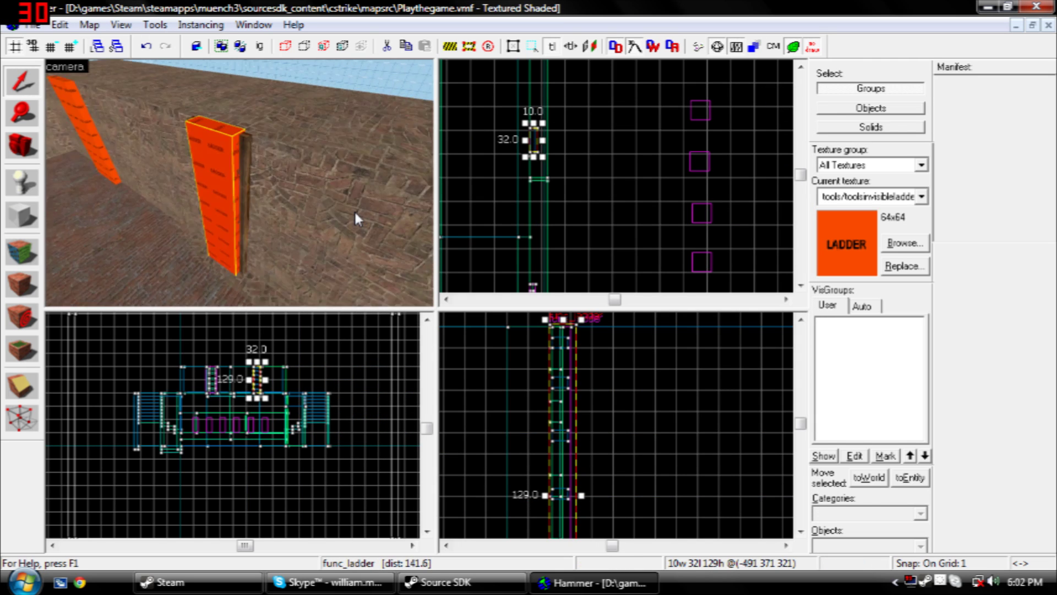
key("s")
key("a")
key("Right")
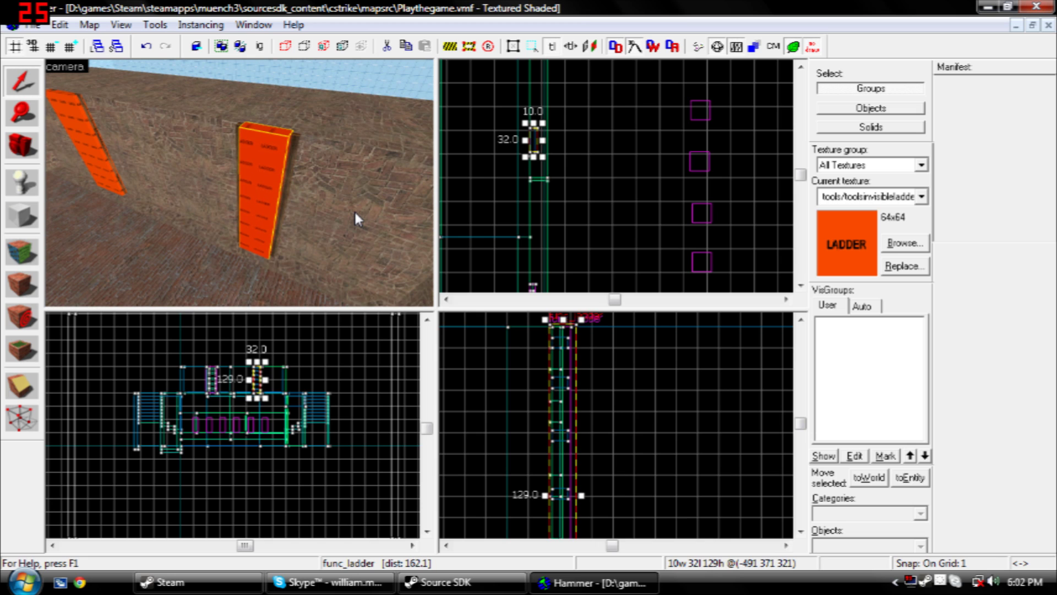
key("s")
key("Left")
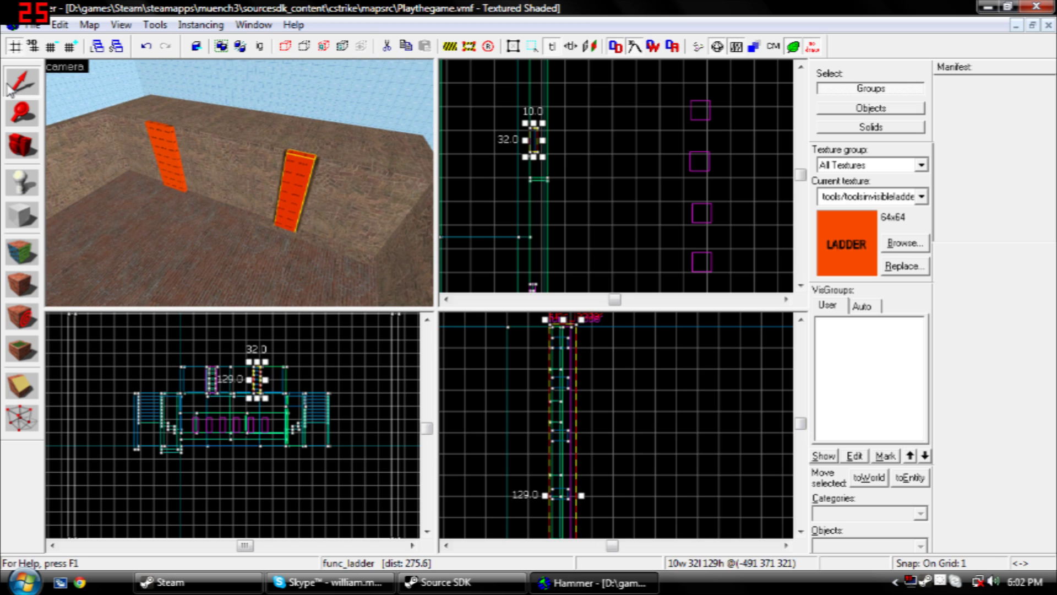
- Deselect the ladder brush and examine the doorway opening in the brick passage in the 3D view
left_click(53, 384)
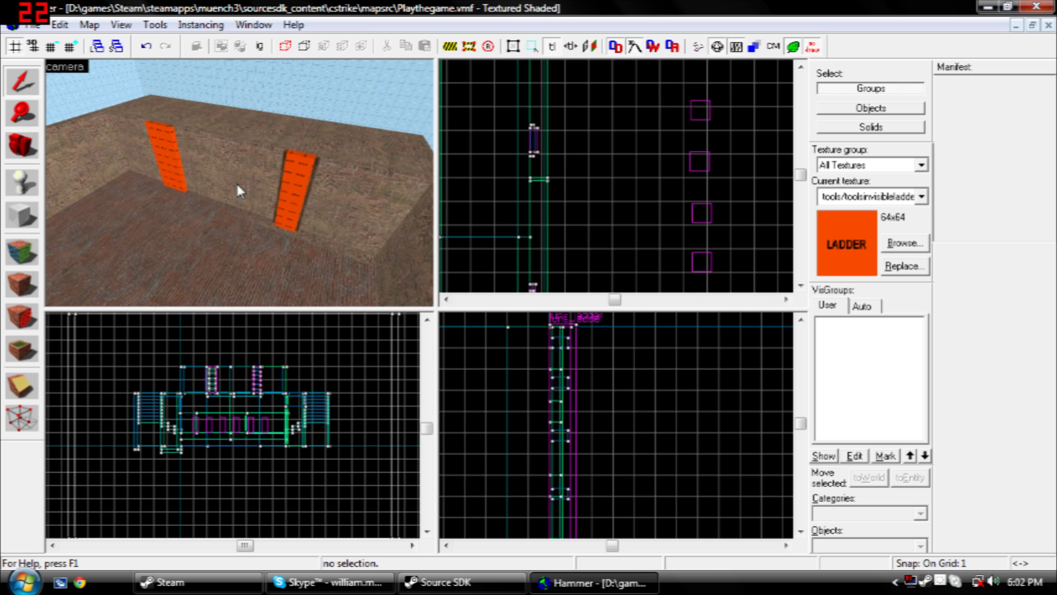
key("a")
key("w")
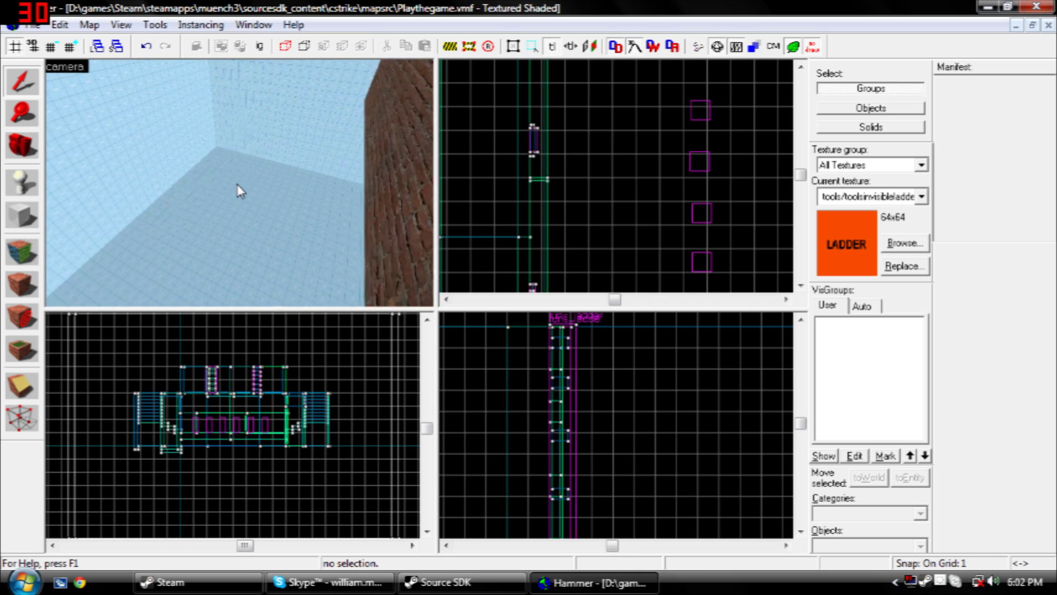
key("Page_Down")
key("Page_Down")
key("Page_Down")
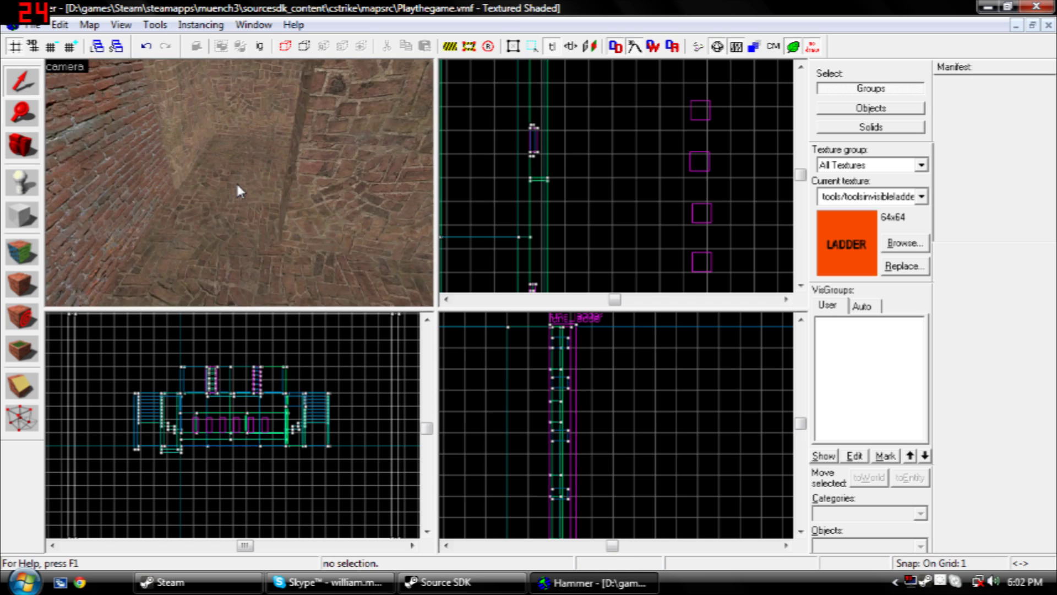
key("w")
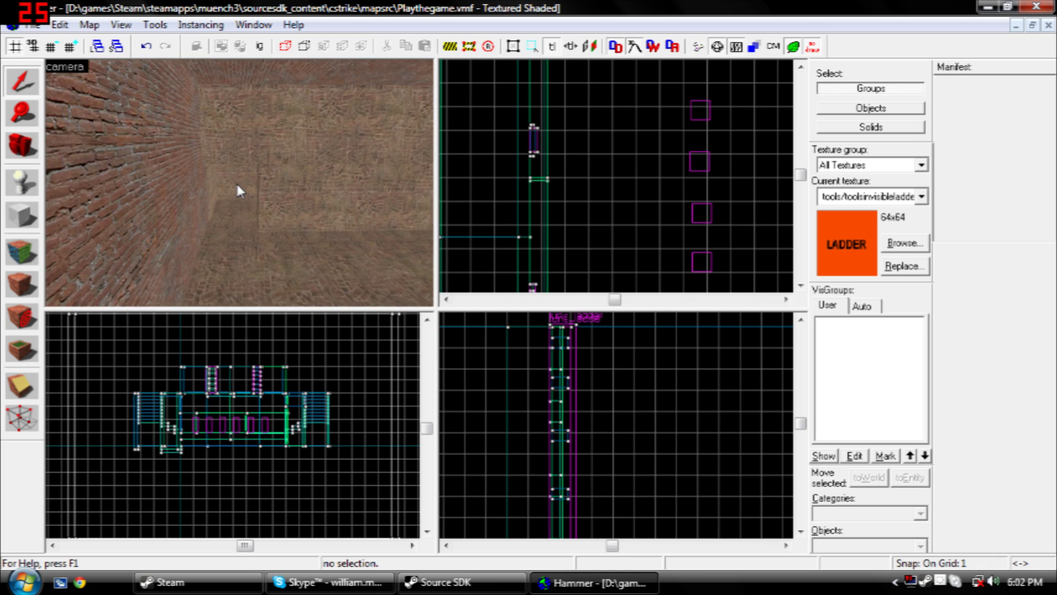
key("Up")
key("Down")
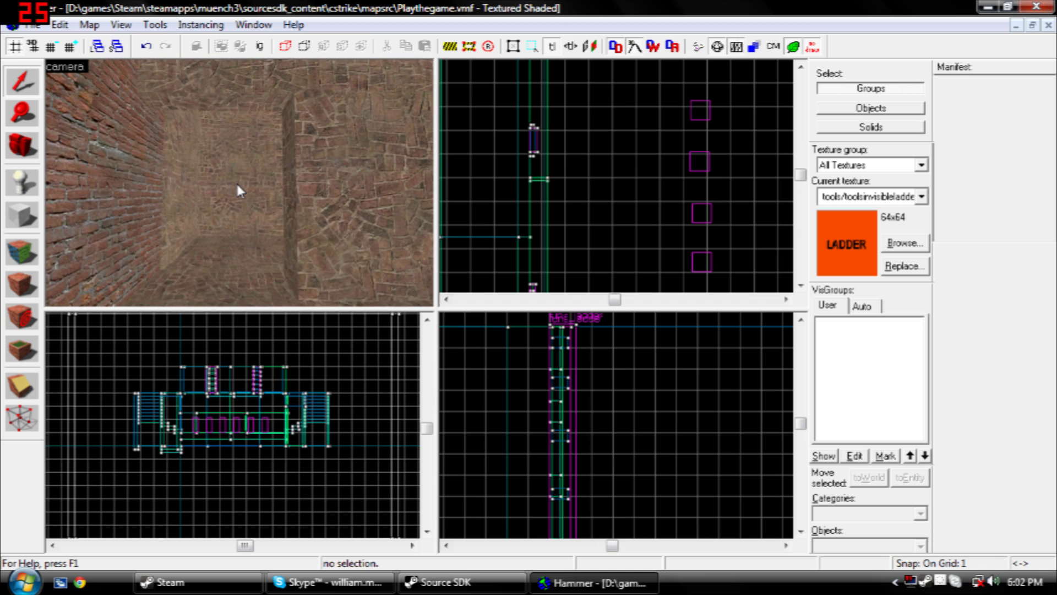
key("Up")
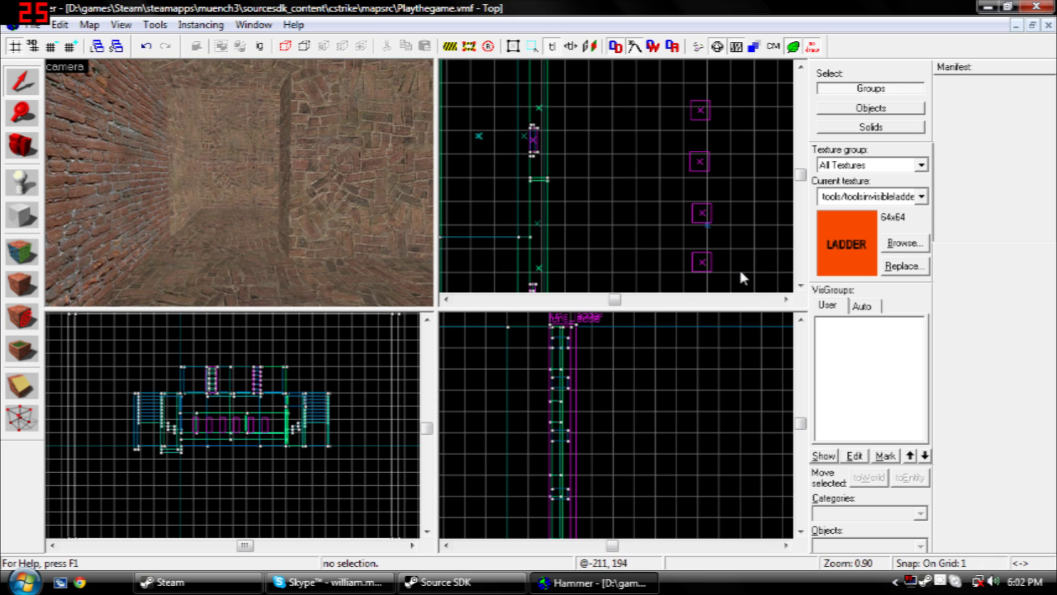
- Outline a 10 × 73 × 96 block filling the doorway opening beside the row of player spawns
scroll(611, 271, "down", 1)
scroll(661, 448, "down", 2)
scroll(661, 448, "down", 2)
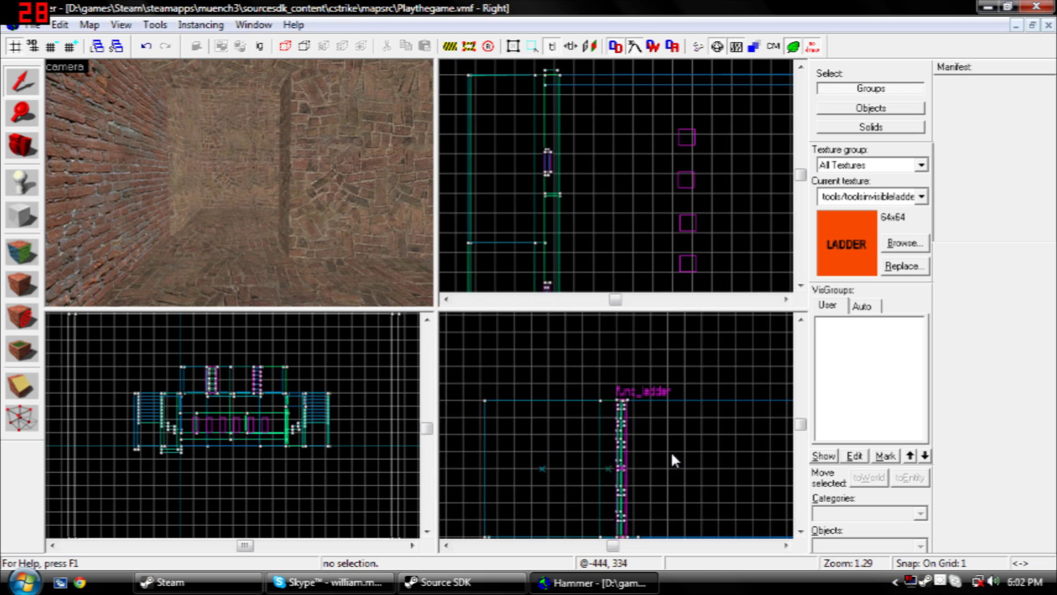
scroll(671, 450, "down", 1)
scroll(249, 434, "up", 3)
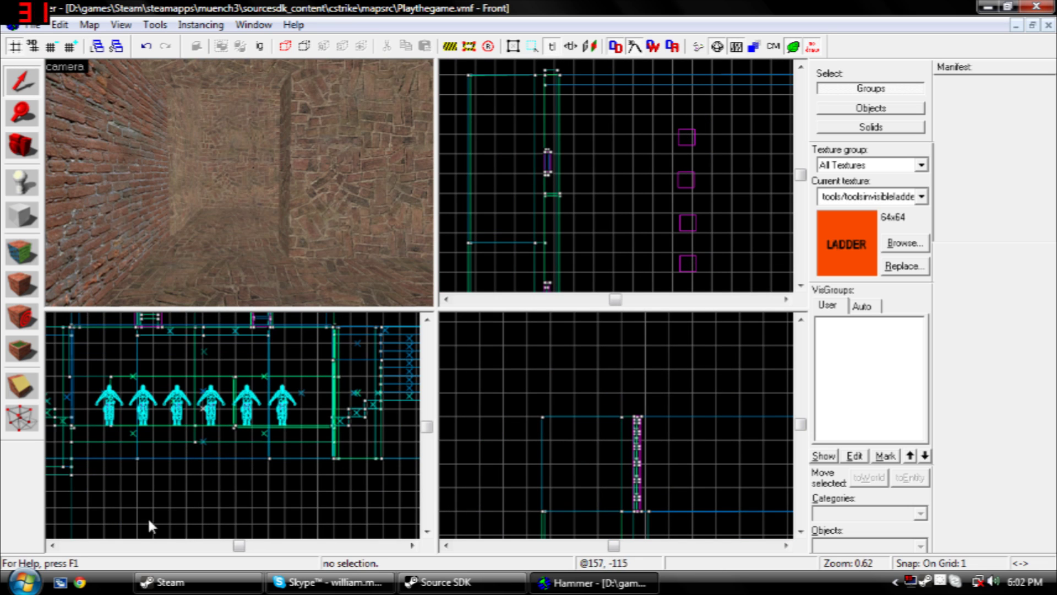
scroll(176, 483, "up", 2)
left_click(53, 545)
left_click(53, 545)
scroll(278, 442, "up", 1)
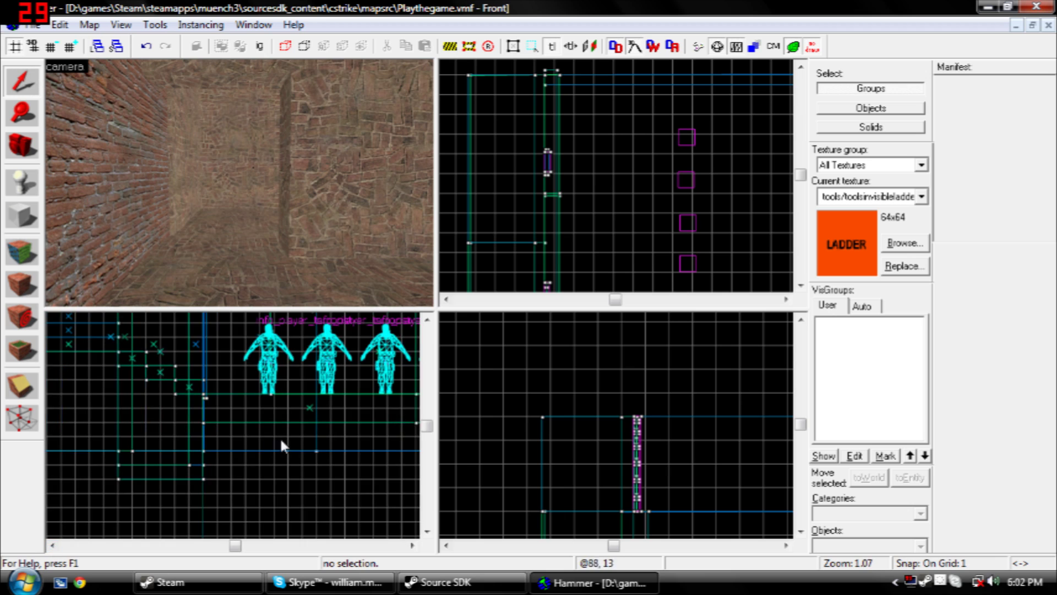
scroll(281, 445, "down", 1)
left_click(426, 319)
left_click(22, 216)
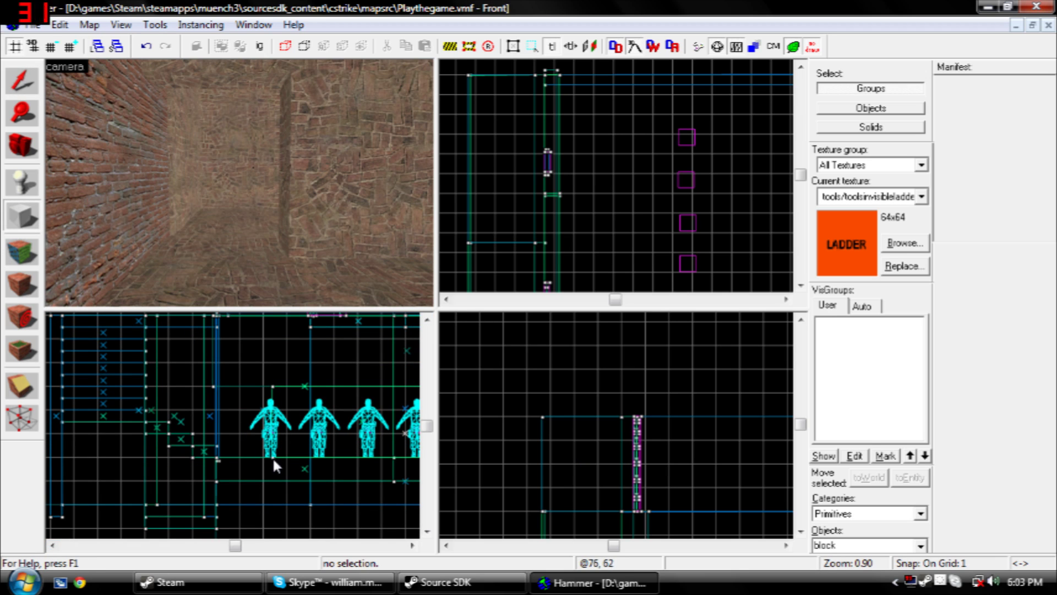
left_click_drag(273, 457, 215, 385)
- Filter the textures for Door and choose de_train/train_metal_door_01 as the current texture
left_click(905, 243)
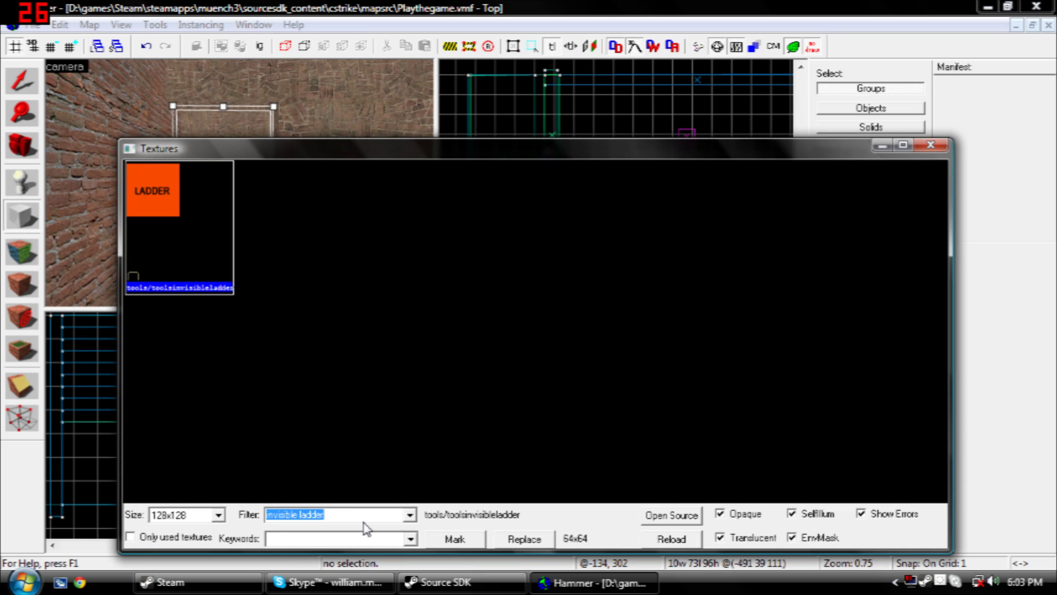
key("BackSpace")
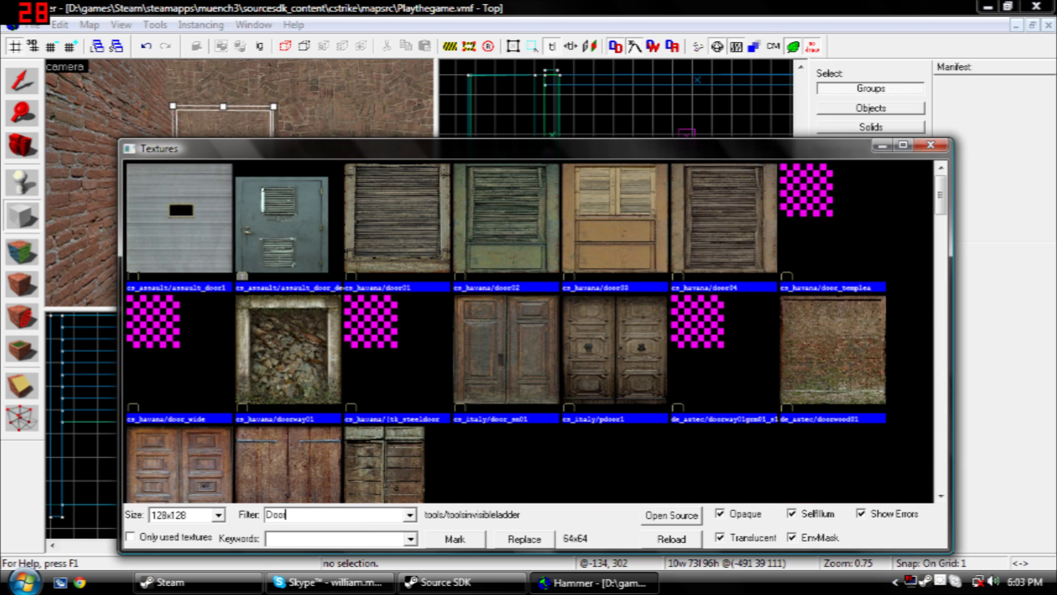
left_click(940, 495)
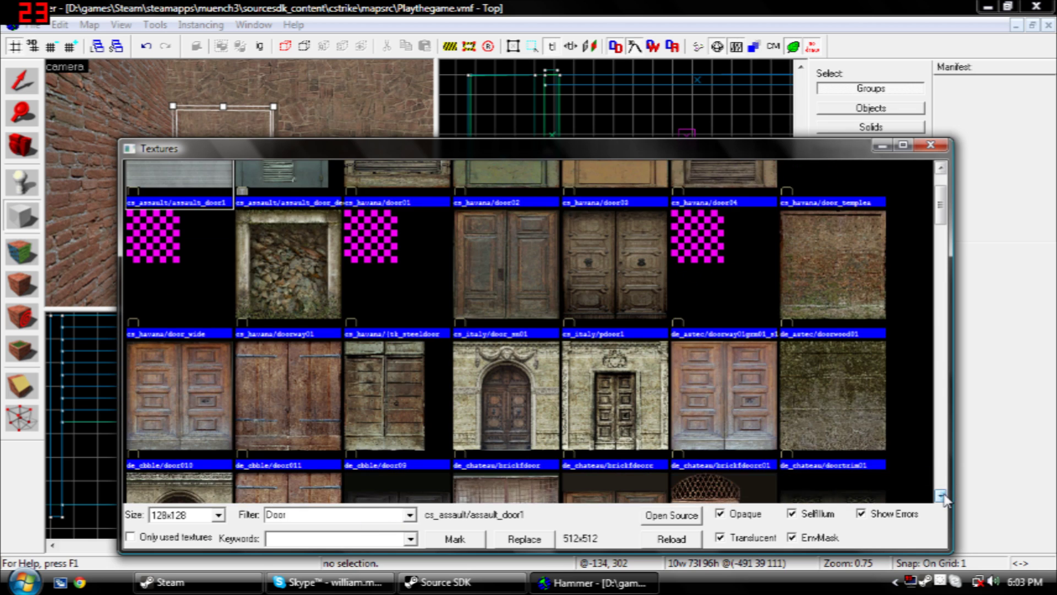
left_click(940, 495)
left_click(941, 495)
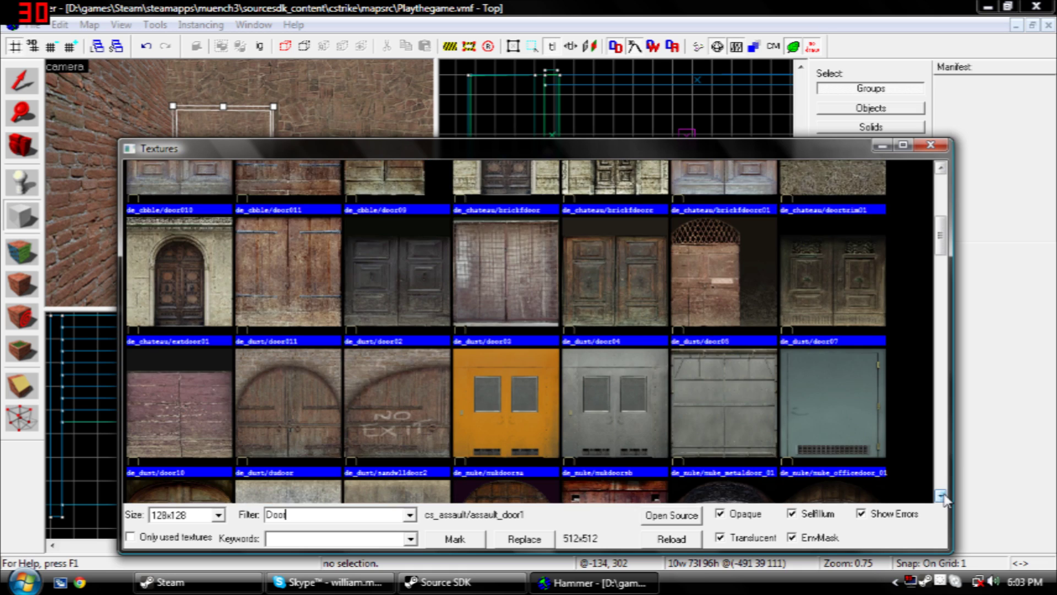
left_click(941, 496)
left_click(941, 495)
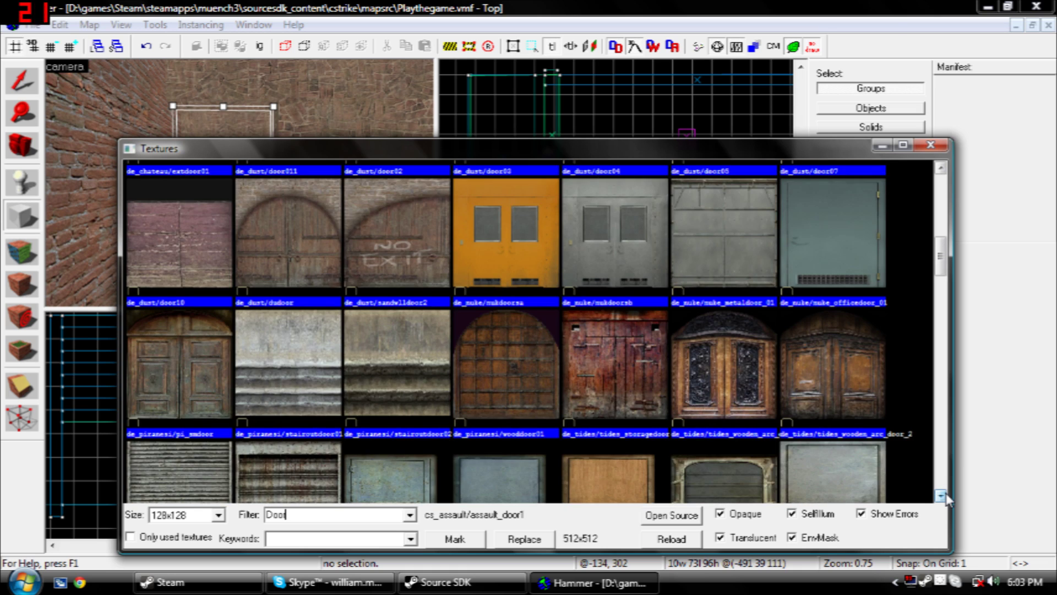
left_click(945, 497)
left_click(945, 497)
left_click(946, 496)
left_click(945, 497)
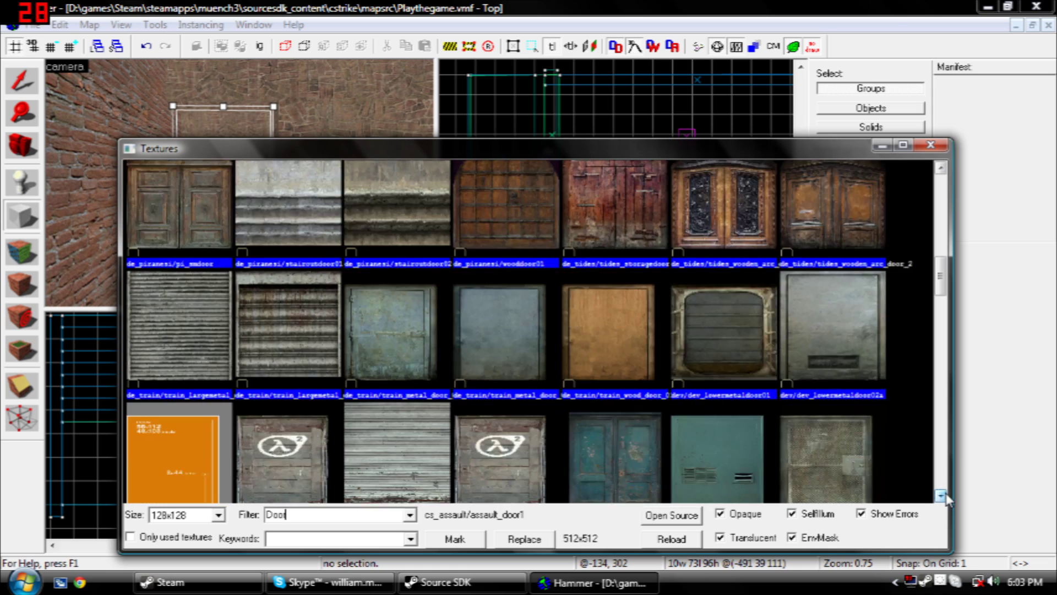
double_click(391, 345)
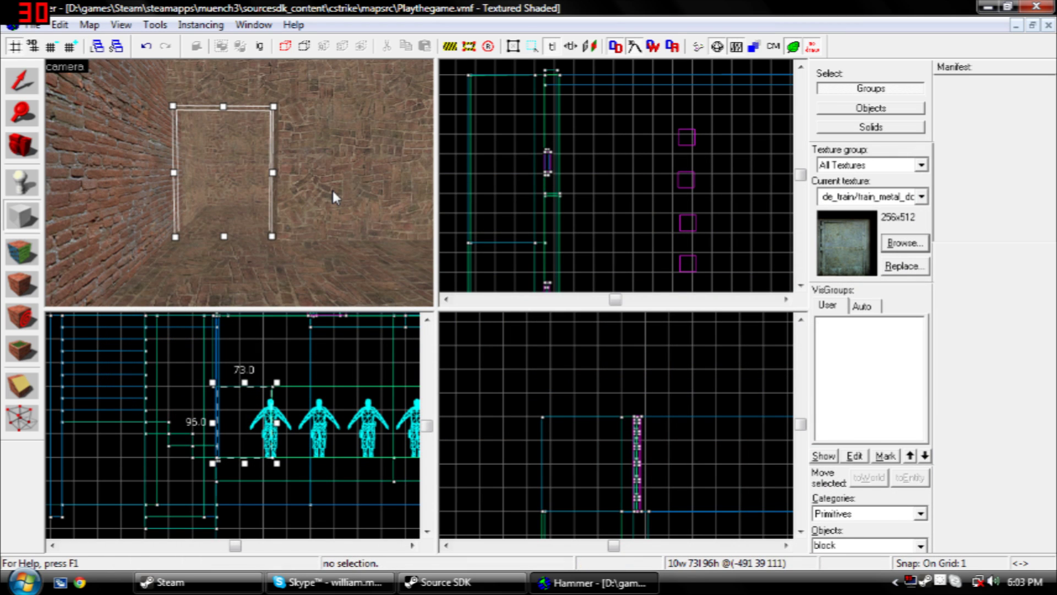
- Create the outlined door block and inspect how the metal door texture sits on its front face
key("Return")
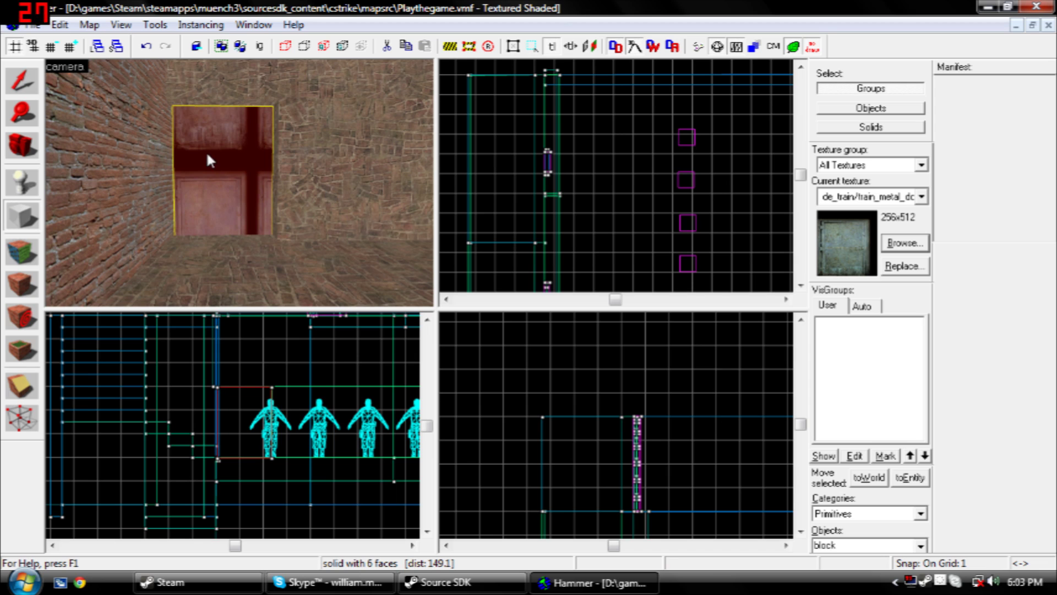
key("z")
key("w")
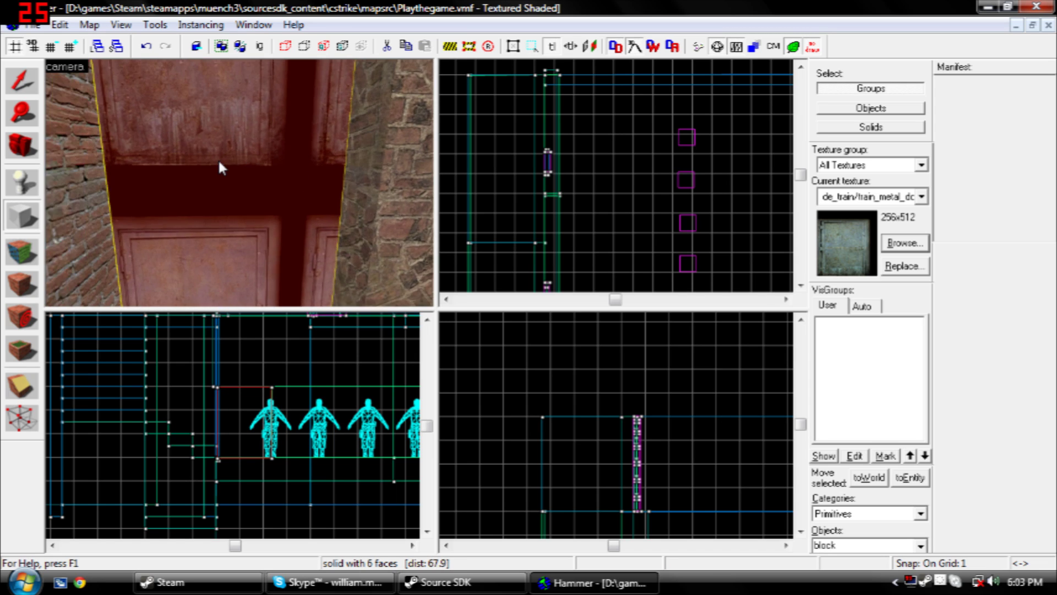
key("w")
key("a")
key("a")
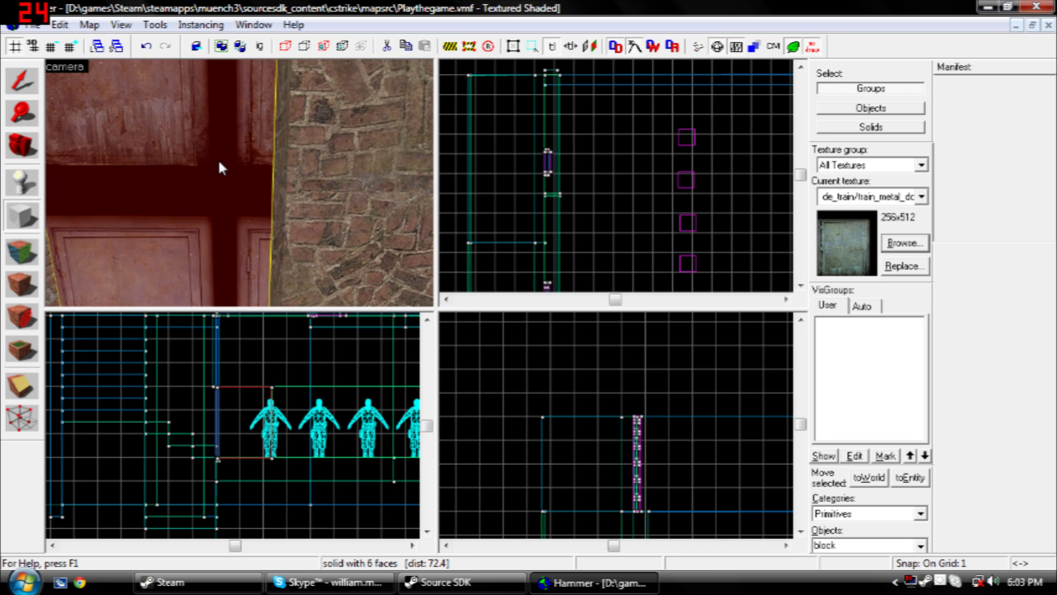
key("Left")
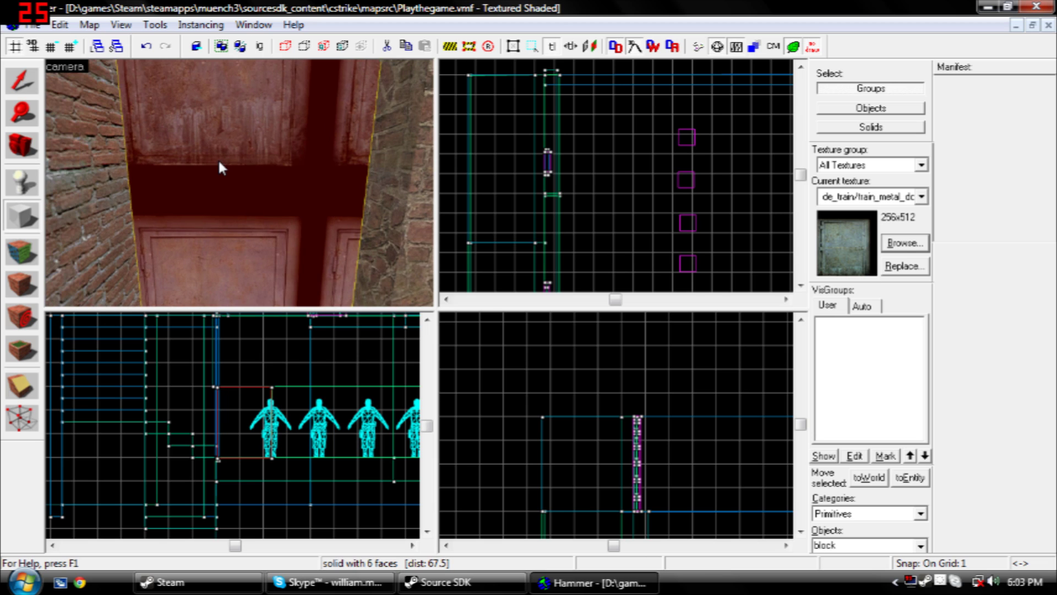
left_click(12, 81)
double_click(280, 210)
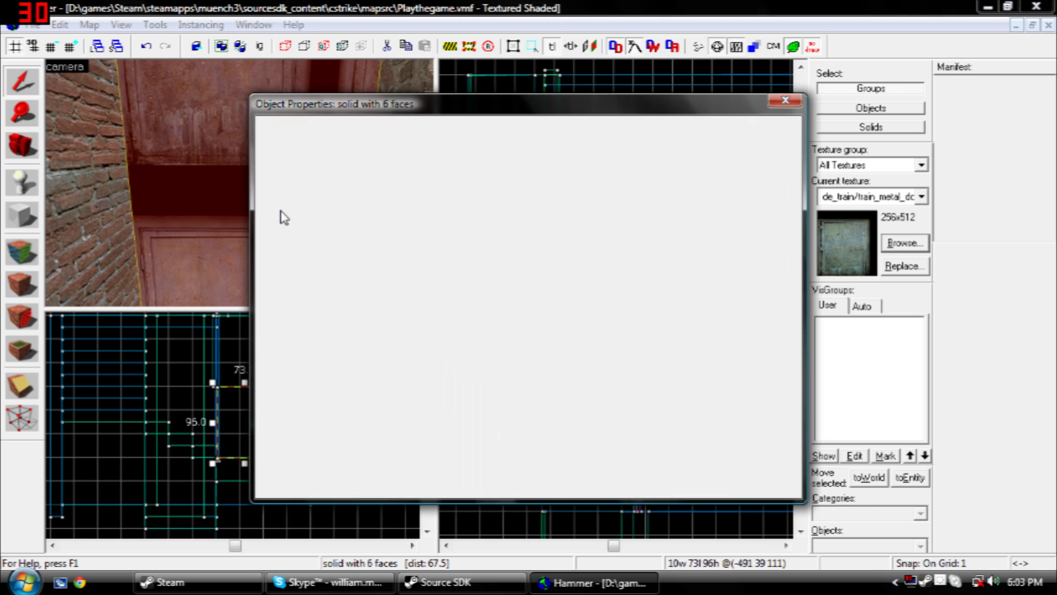
left_click(785, 101)
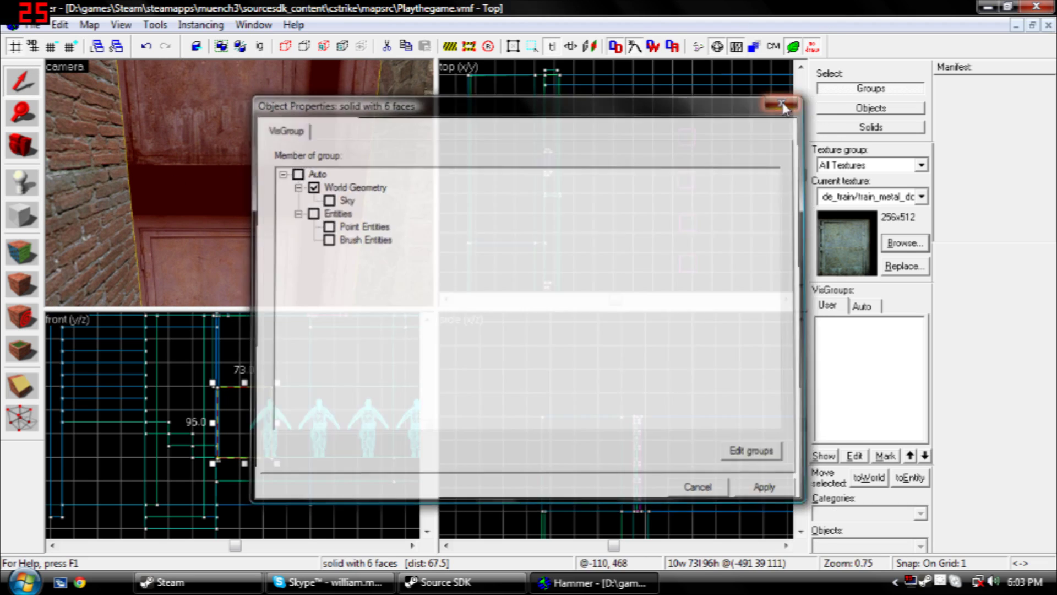
left_click(18, 205)
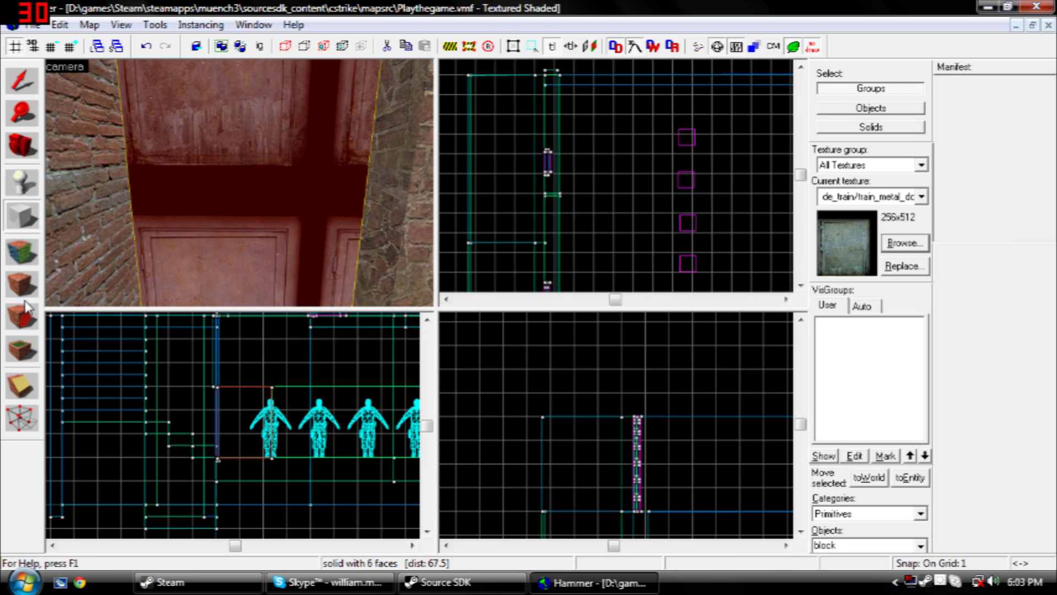
- Fit the metal door texture to the block's six faces and set its texture scale to X 0.40 and Y -0.00
left_click(23, 254)
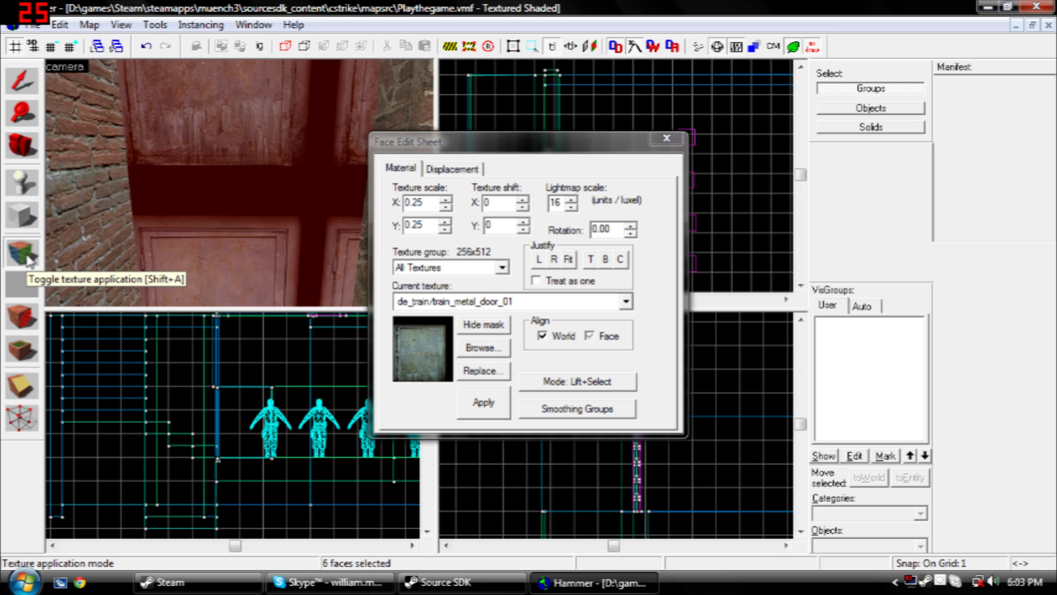
left_click(569, 260)
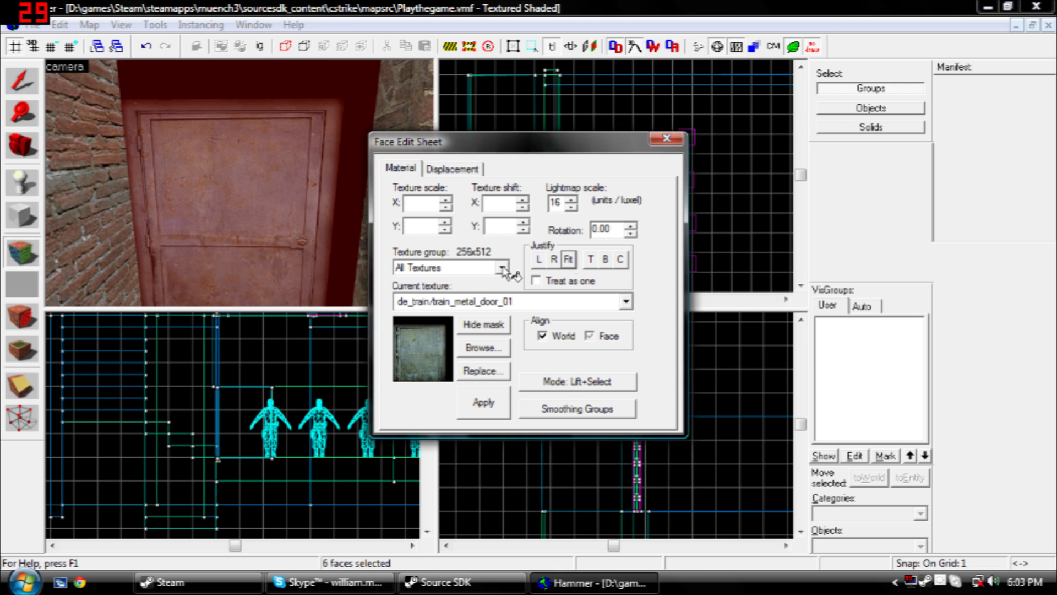
left_click(446, 225)
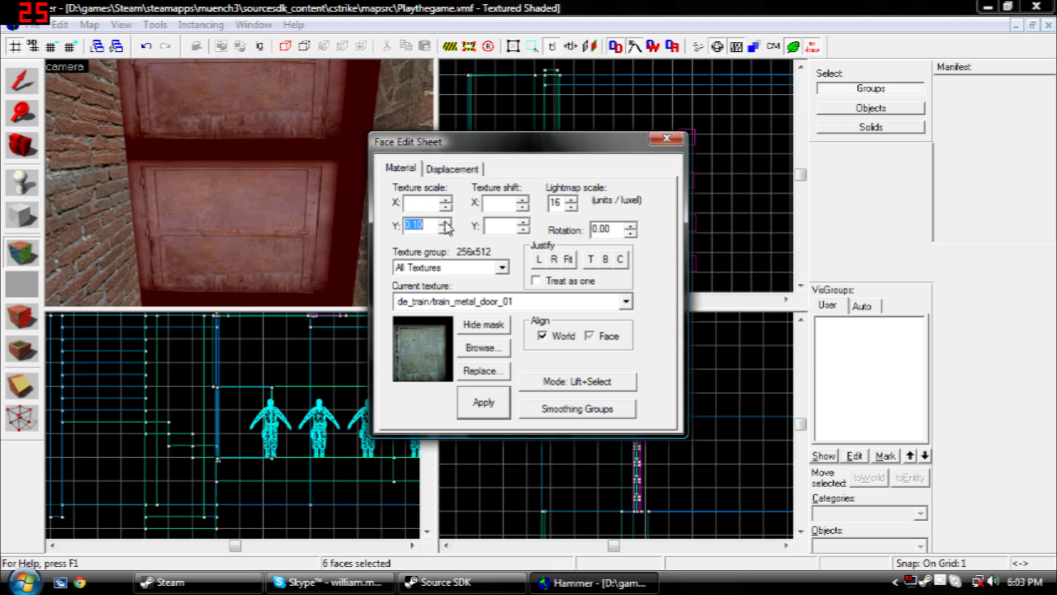
left_click(446, 227)
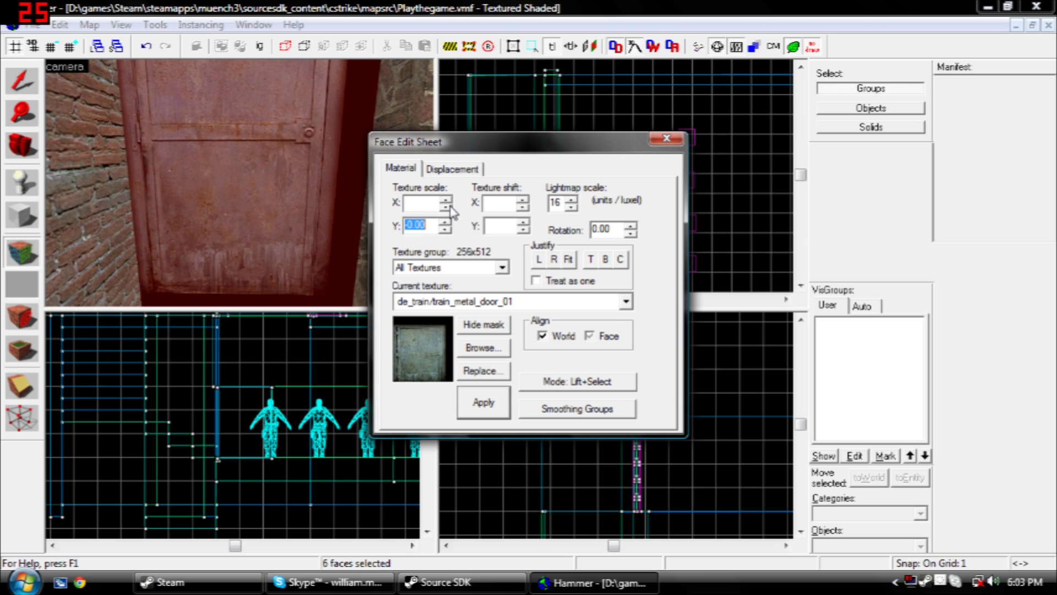
left_click(447, 200)
left_click(447, 200)
left_click(447, 200)
left_click(447, 200)
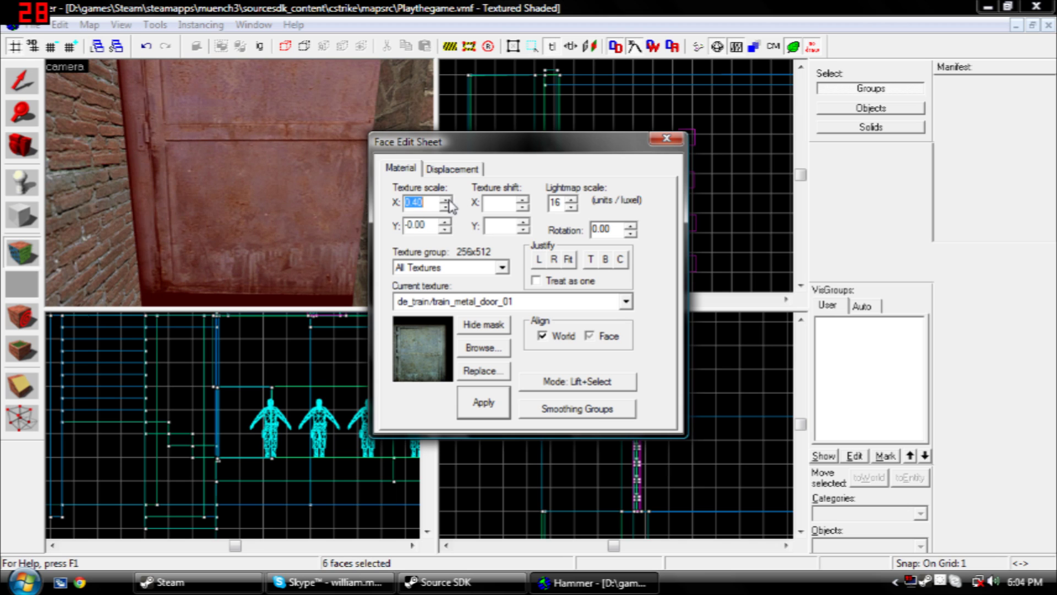
- Set the door texture's shift to X 15 and Y 2
left_click(520, 201)
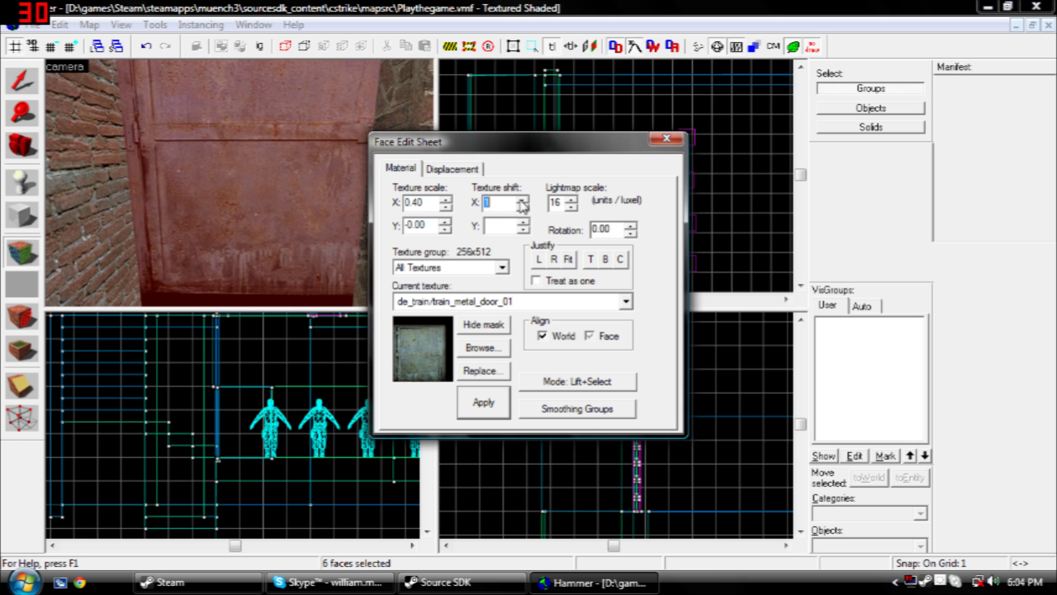
left_click(521, 200)
left_click(521, 201)
left_click(521, 200)
left_click(521, 200)
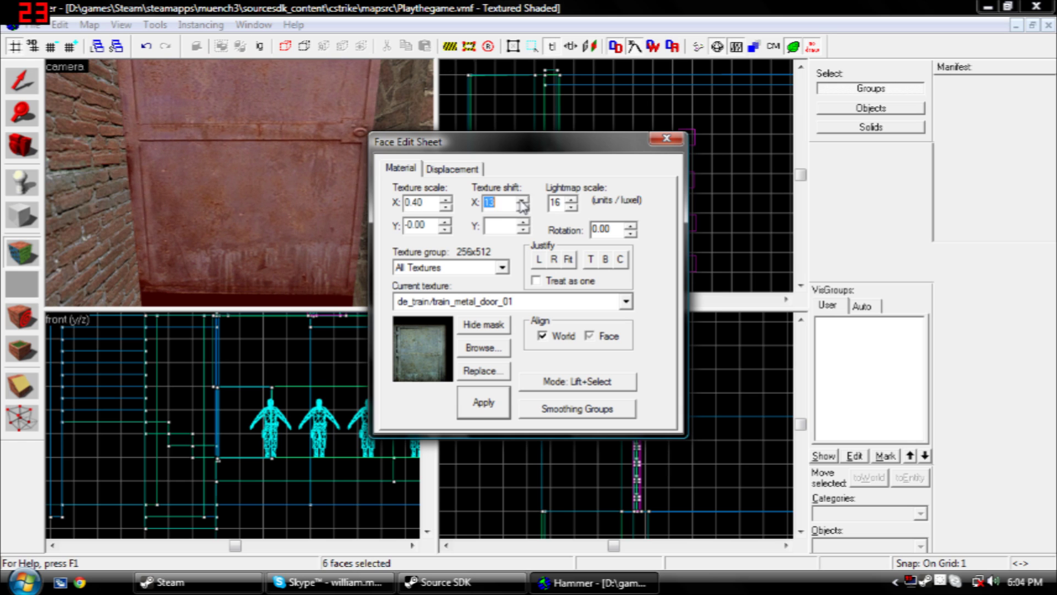
left_click(521, 200)
left_click(523, 222)
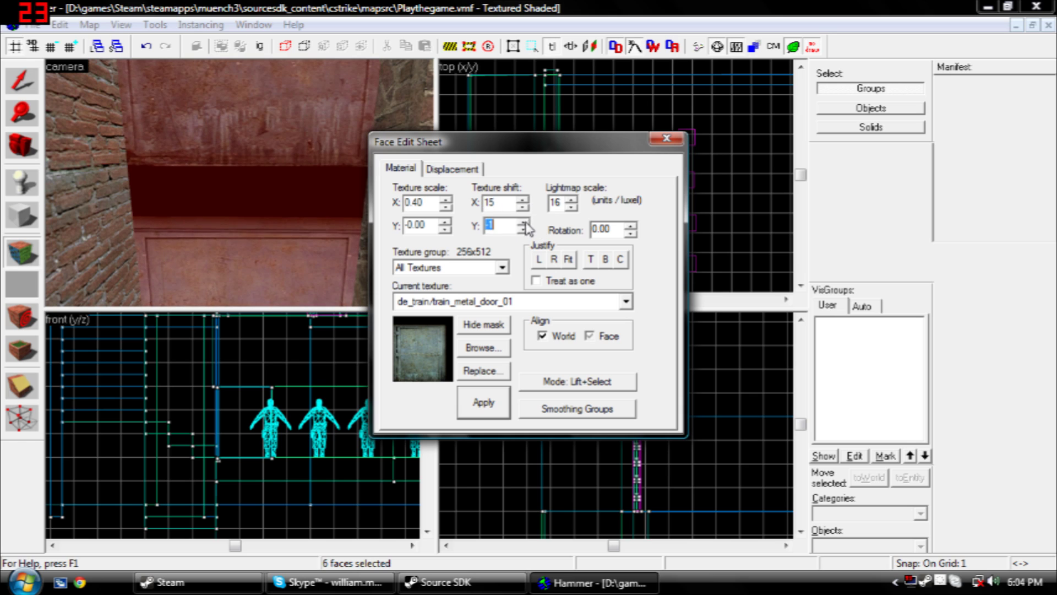
left_click(523, 222)
- Set the door texture's Y scale to 0.40
left_click(447, 222)
left_click(447, 222)
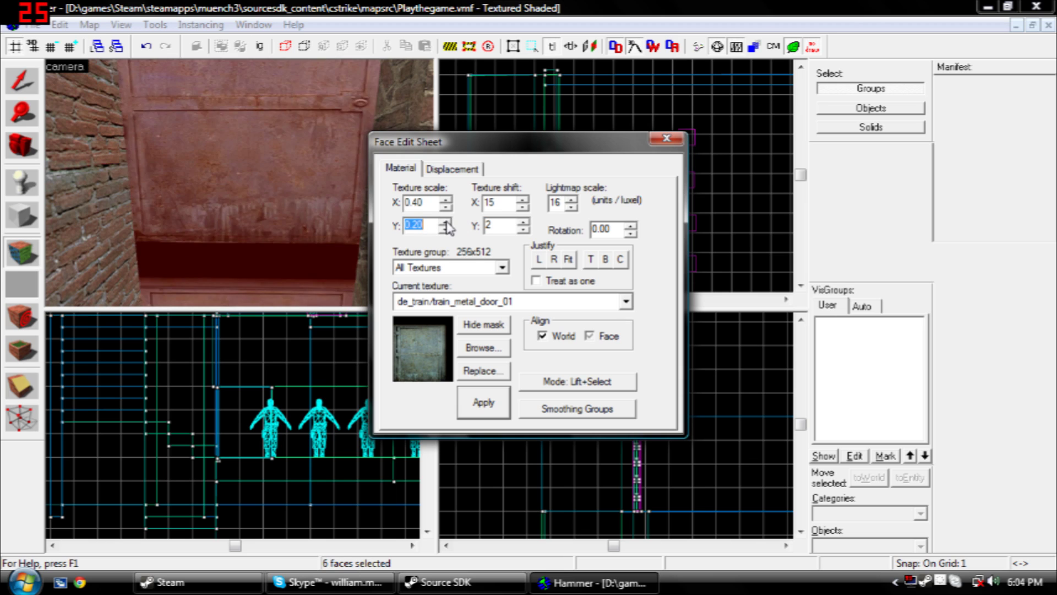
left_click(447, 222)
left_click(449, 223)
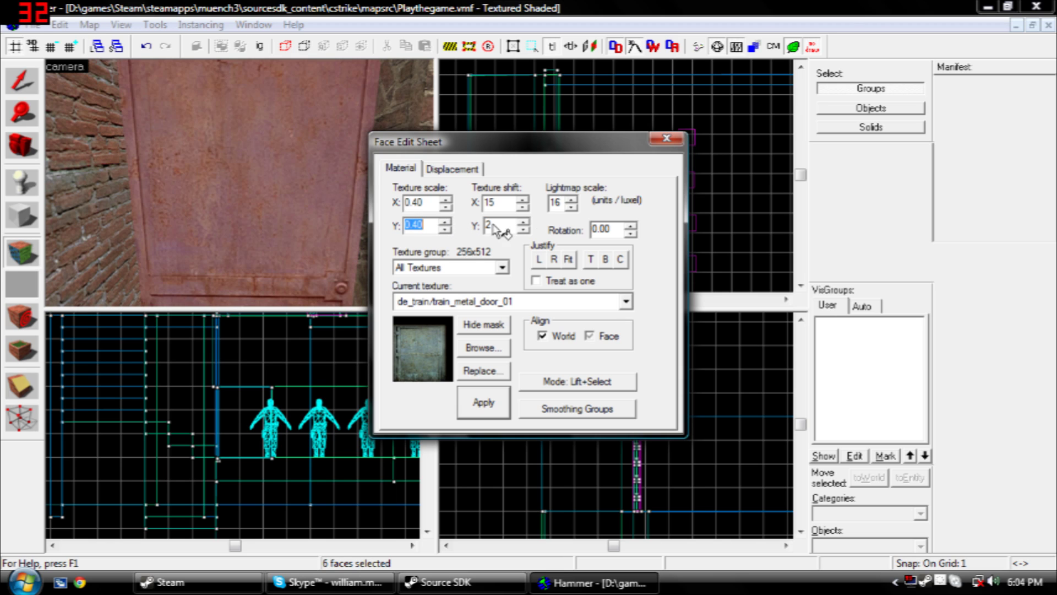
- Set the door texture's Y shift to 97, apply it and close the face editing sheet
left_click(524, 222)
left_click(524, 223)
left_click(524, 222)
left_click(524, 222)
left_click(524, 223)
left_click(523, 222)
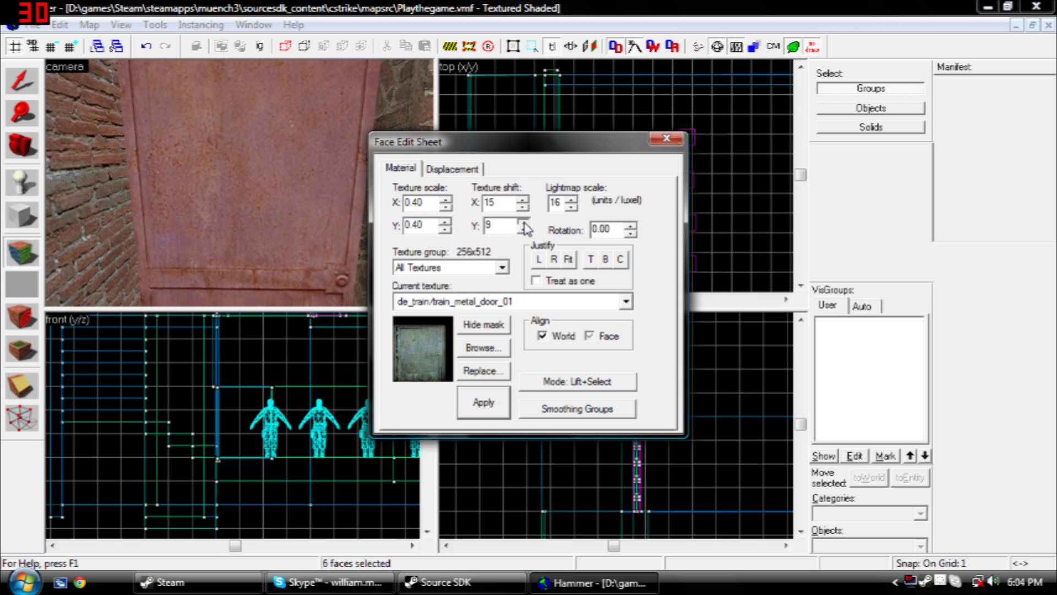
left_click(523, 223)
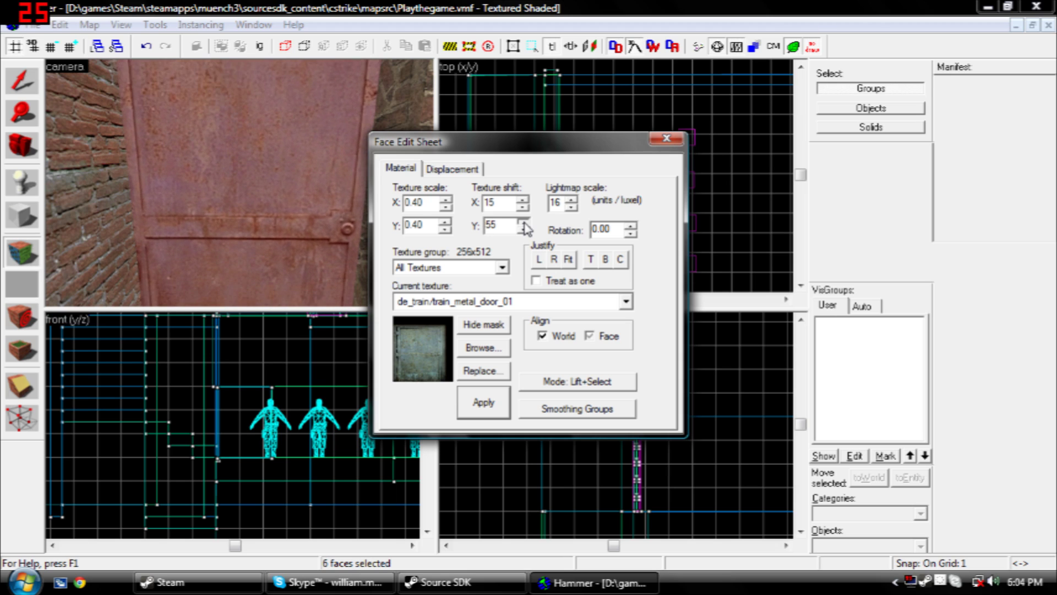
left_click(523, 223)
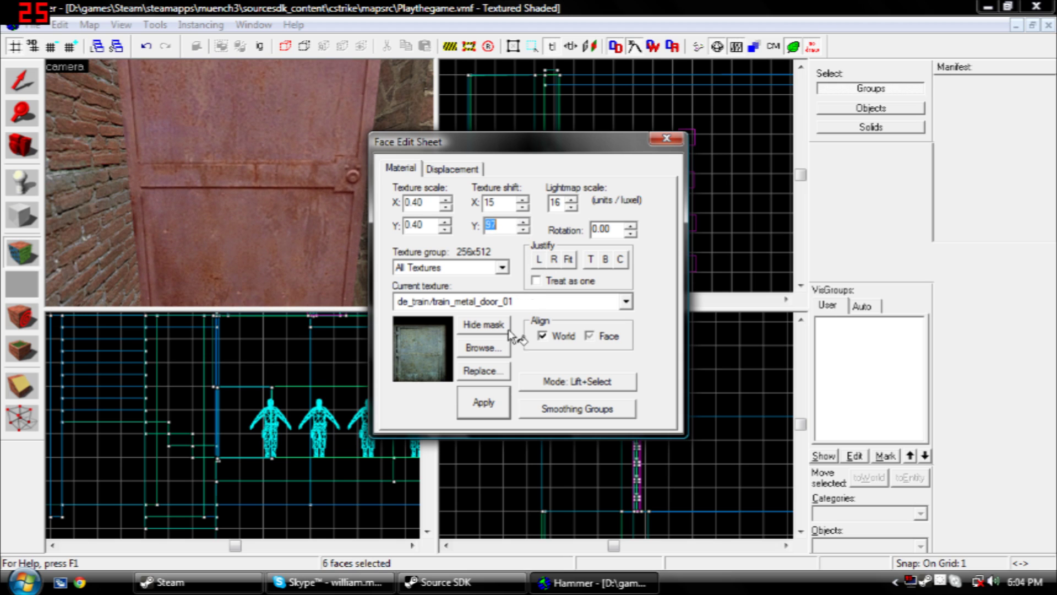
left_click(487, 402)
left_click(666, 138)
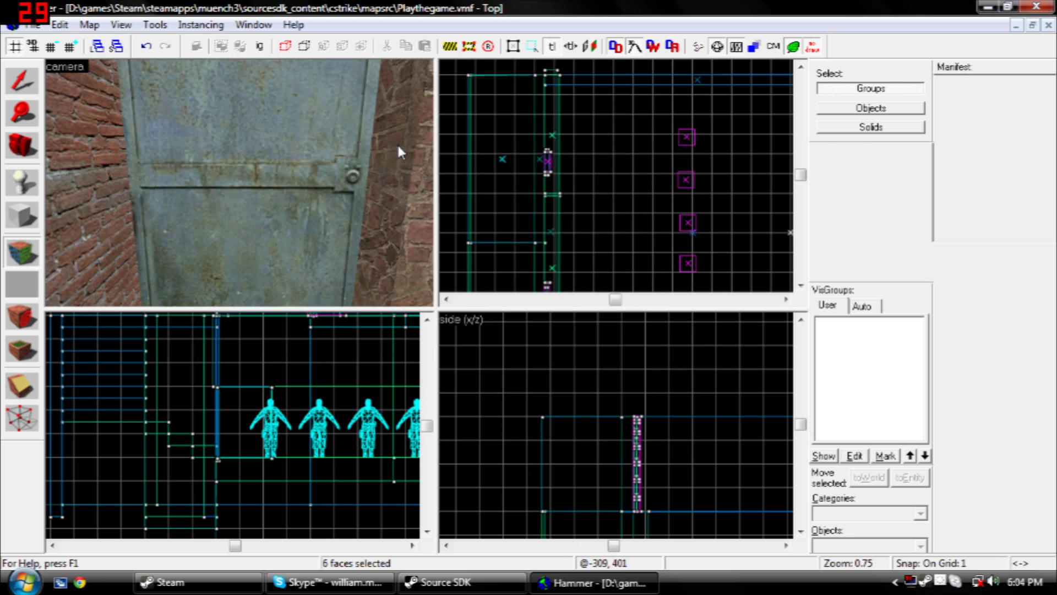
- Examine how the aligned metal door texture and the door block sit in the brick doorway, down to the floor
scroll(371, 154, "down", 5)
key("Down")
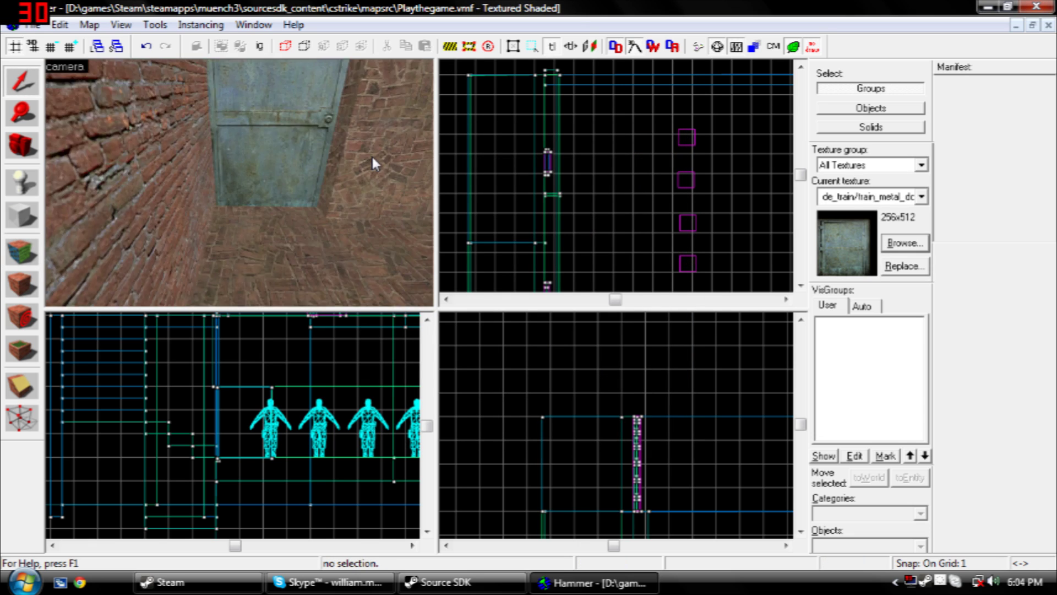
key("Up")
key("w")
scroll(373, 159, "down", 8)
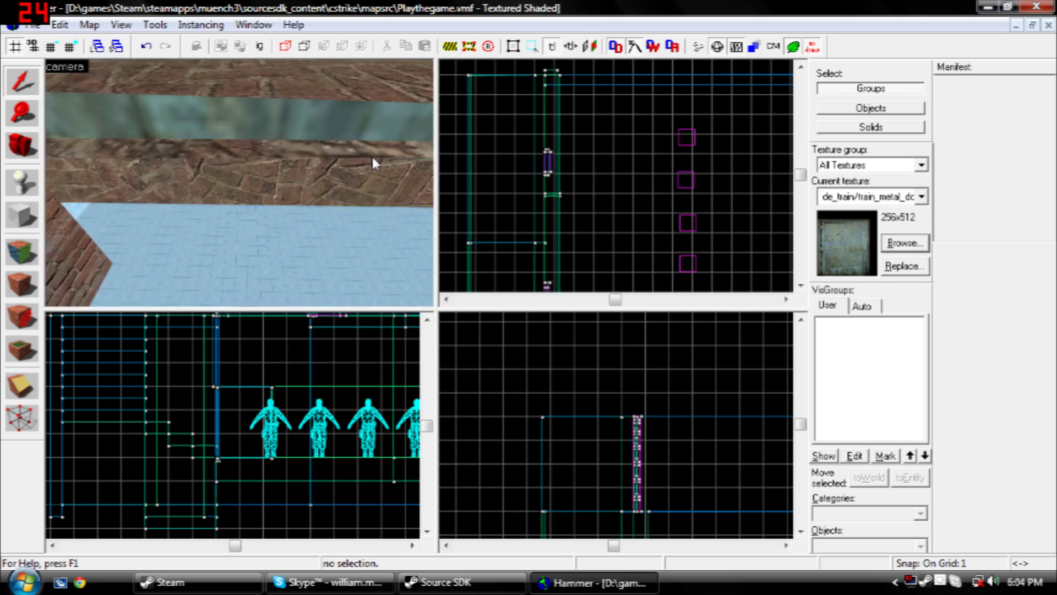
scroll(371, 154, "up", 3)
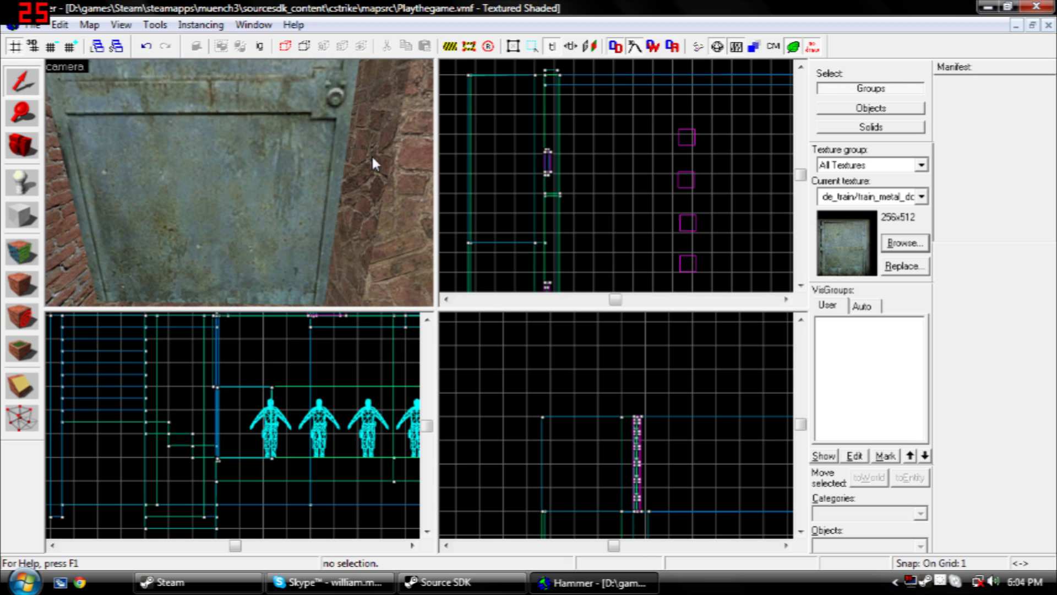
- Tie the metal door block to an entity and set its class to func_door
left_click(237, 235)
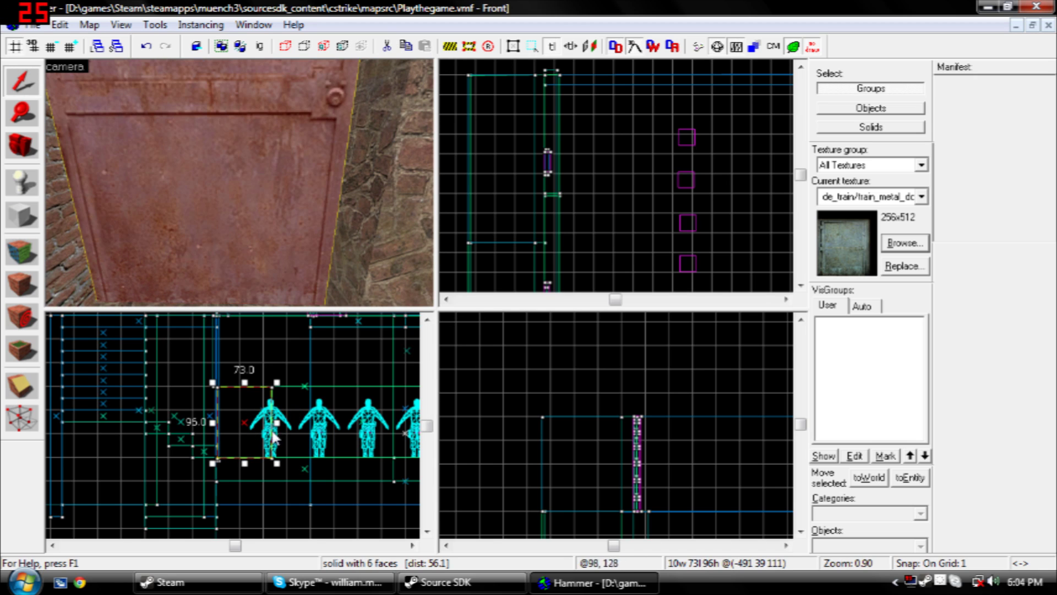
key("Left")
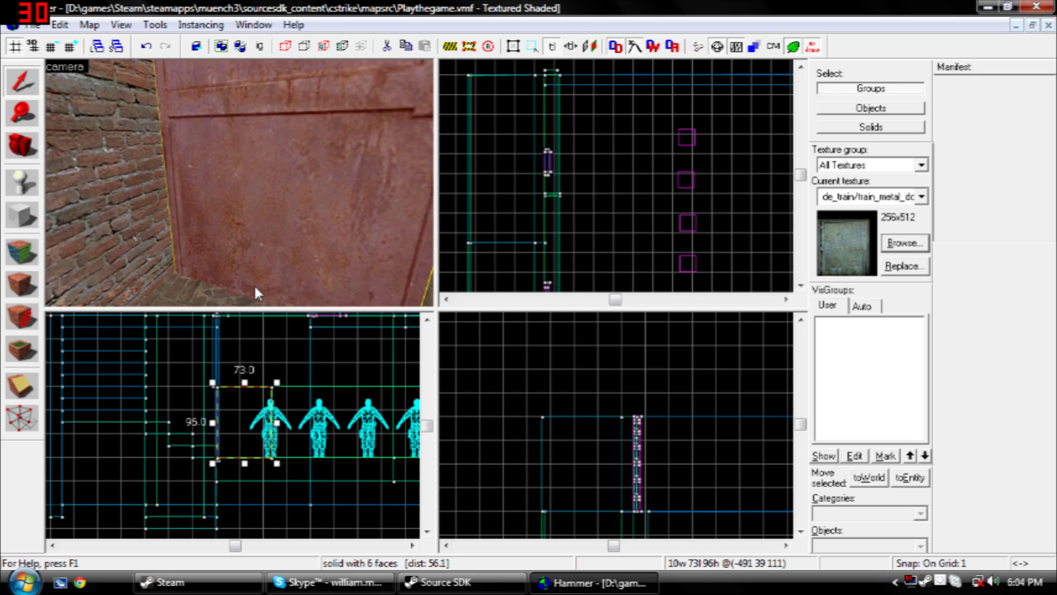
key("Down")
key("w")
key("s")
key("Up")
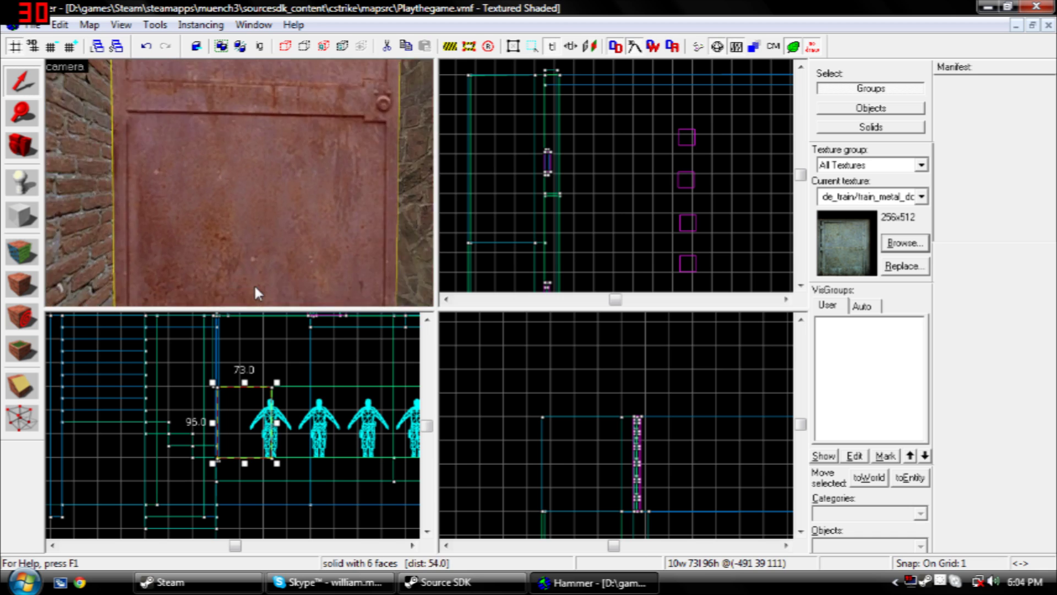
key("s")
key("w")
key("Right")
key("Down")
key("s")
key("Left")
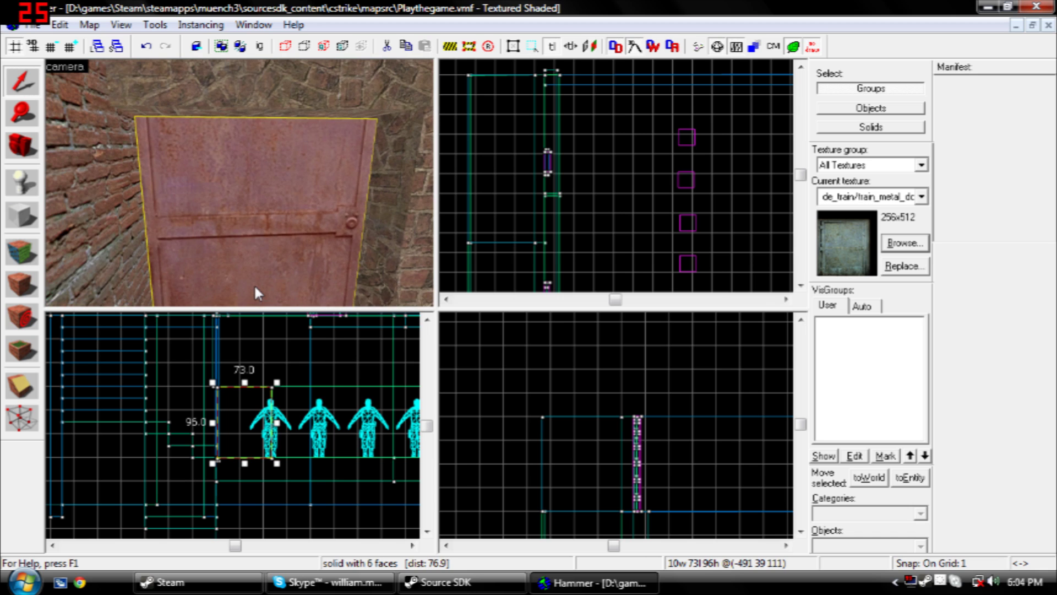
key("ctrl+t")
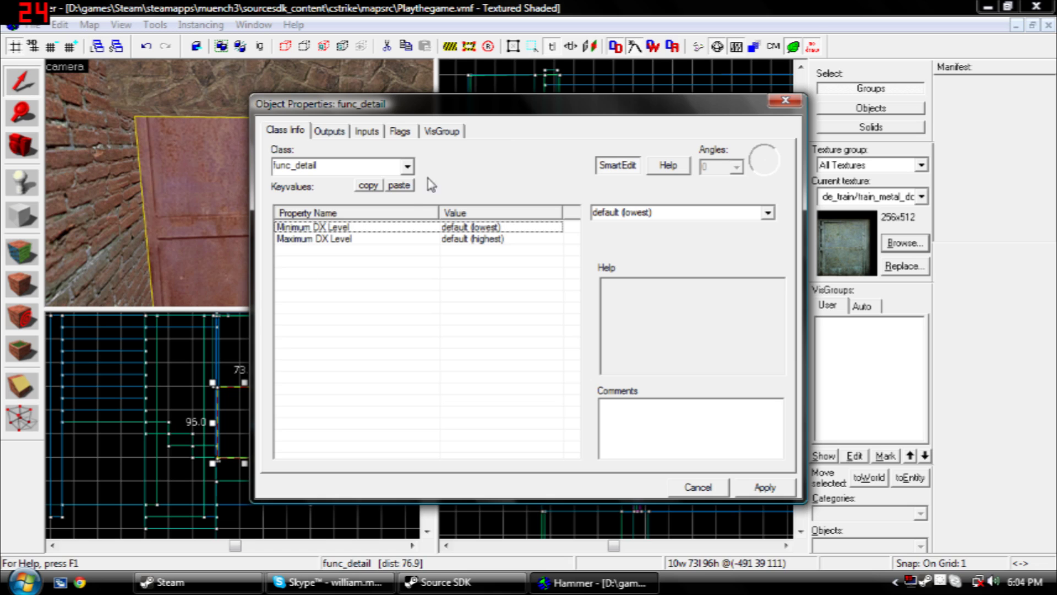
left_click(408, 166)
left_click(325, 192)
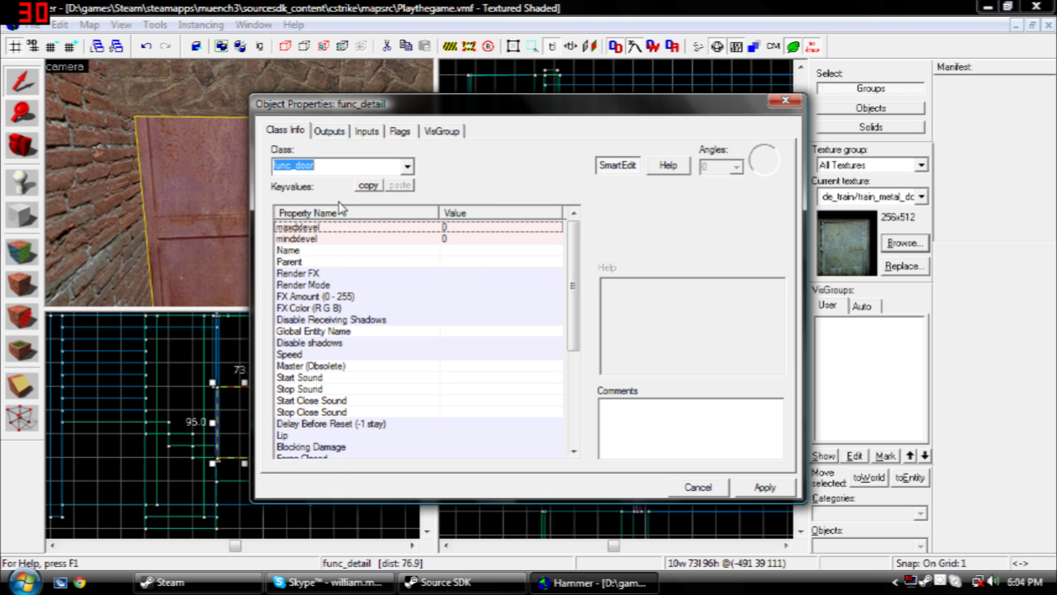
key("Return")
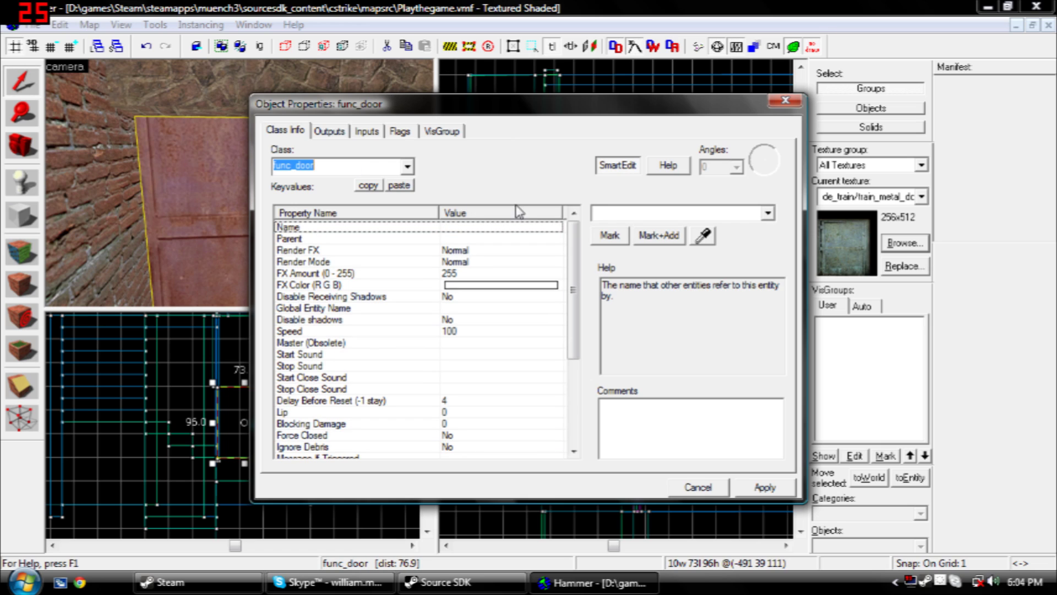
- Name the door entity Door 1 and apply the change
left_click(593, 213)
type("Door 1")
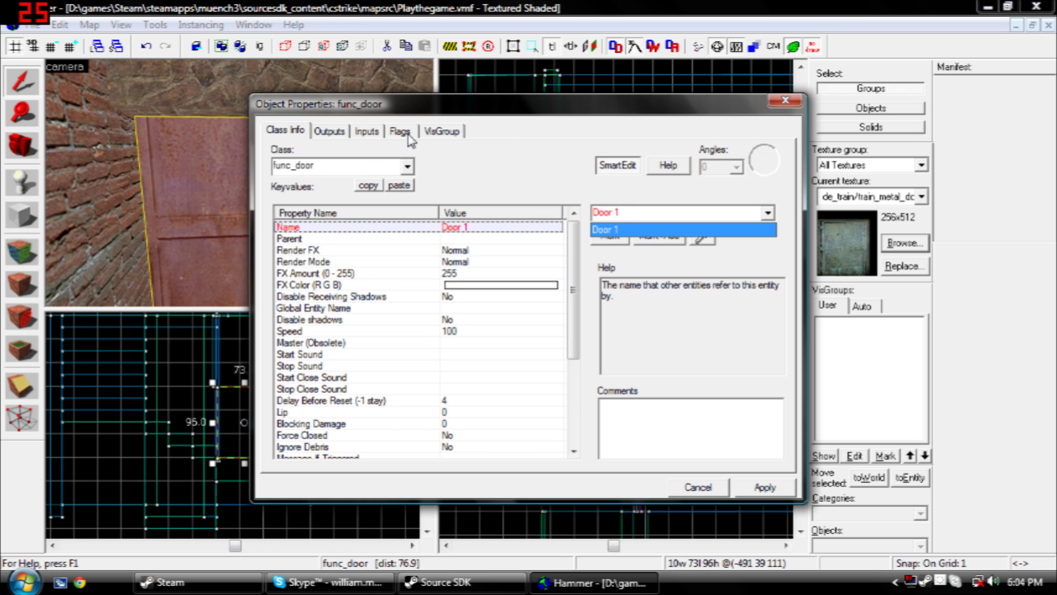
left_click(773, 489)
left_click(770, 490)
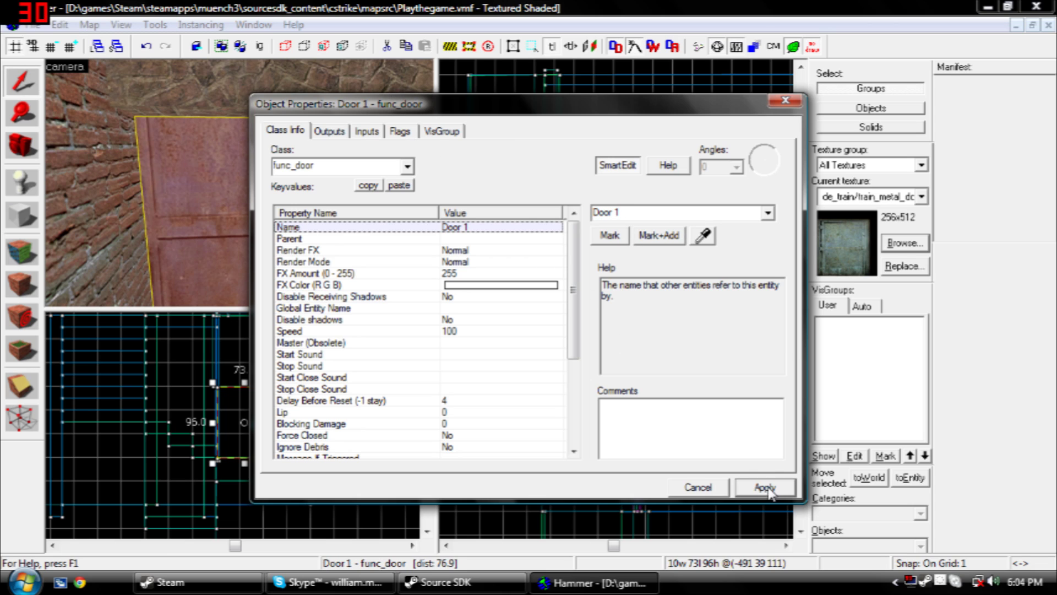
- Disable the door's Touch Opens flag, apply it and close the object properties
left_click(400, 131)
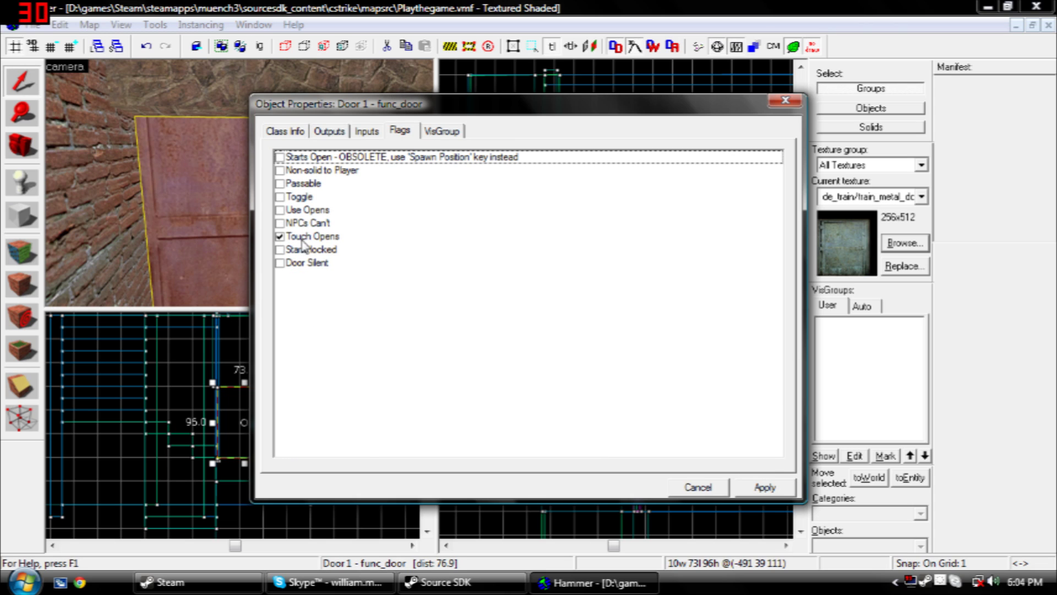
left_click(280, 236)
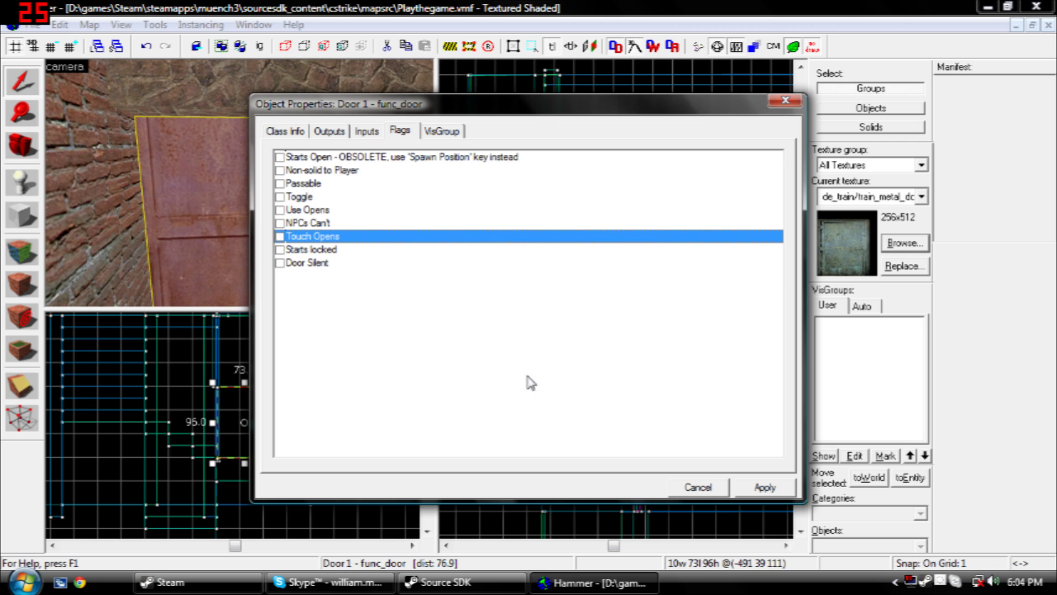
left_click(750, 491)
left_click(330, 131)
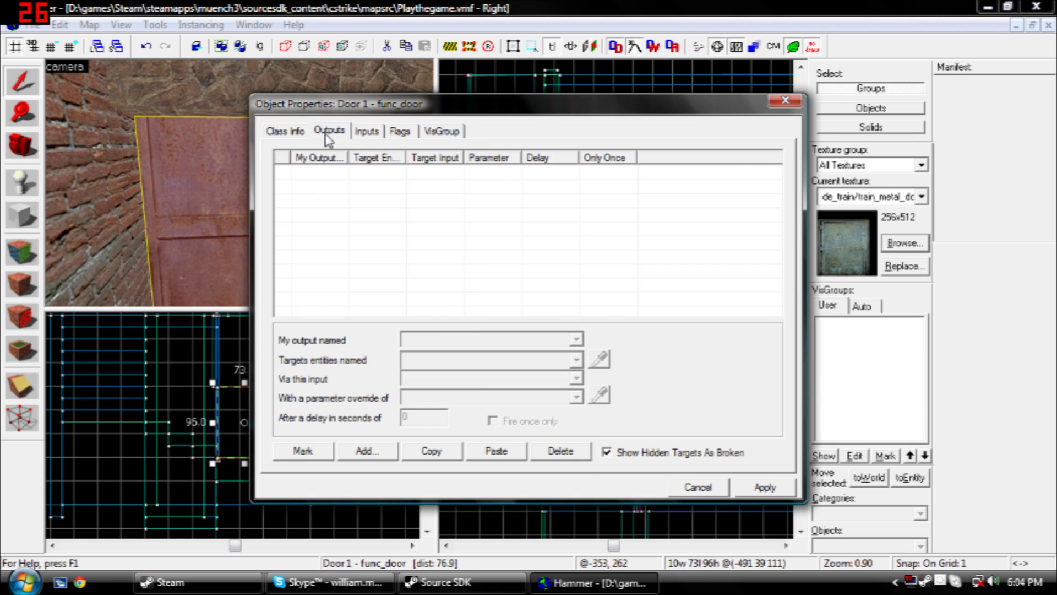
left_click(285, 130)
key("Escape")
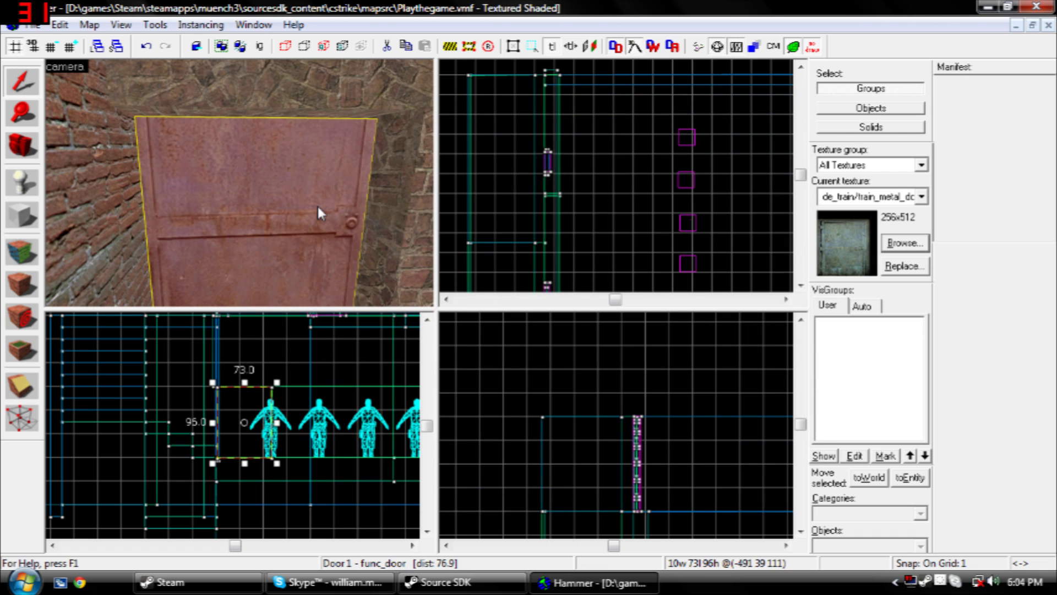
- Filter the textures by Button and choose props/doorbutton002a as the current texture
key("s")
key("Right")
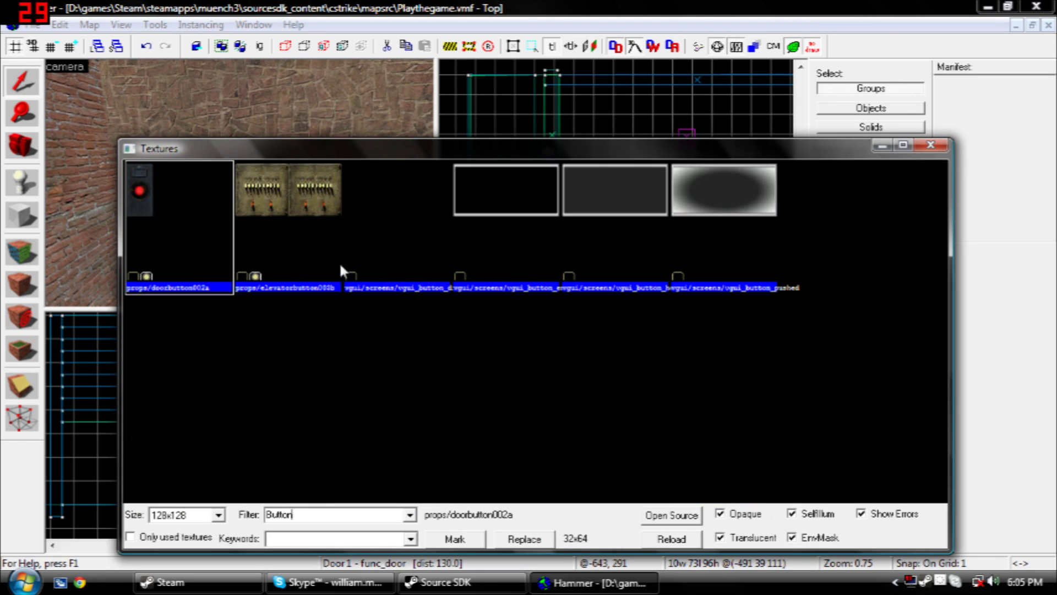
double_click(164, 237)
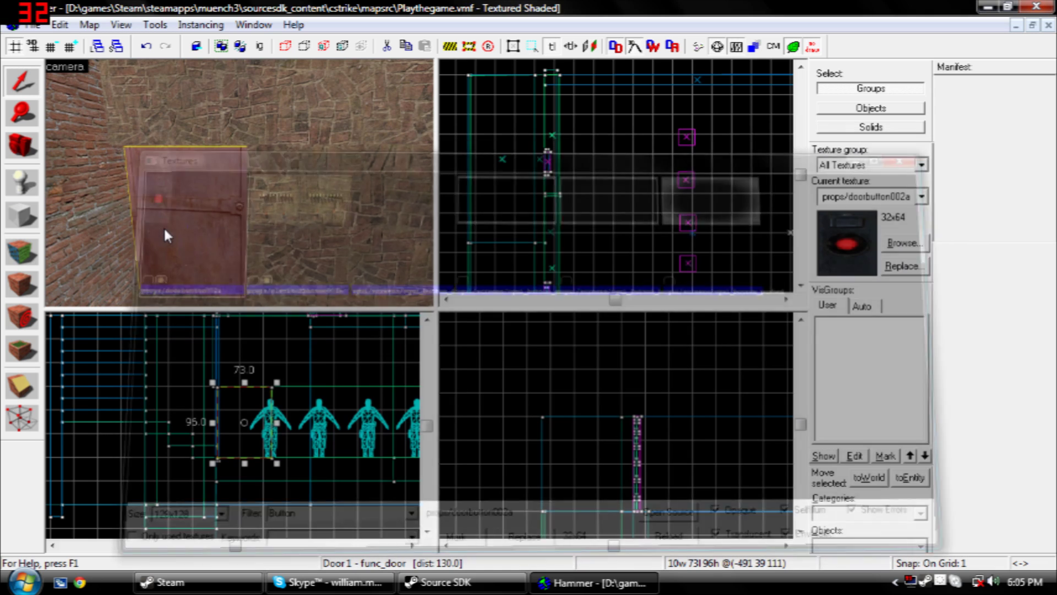
- Outline a small block 8 units wide, 8 units long and 13 units high on the wall beside the door
left_click(21, 215)
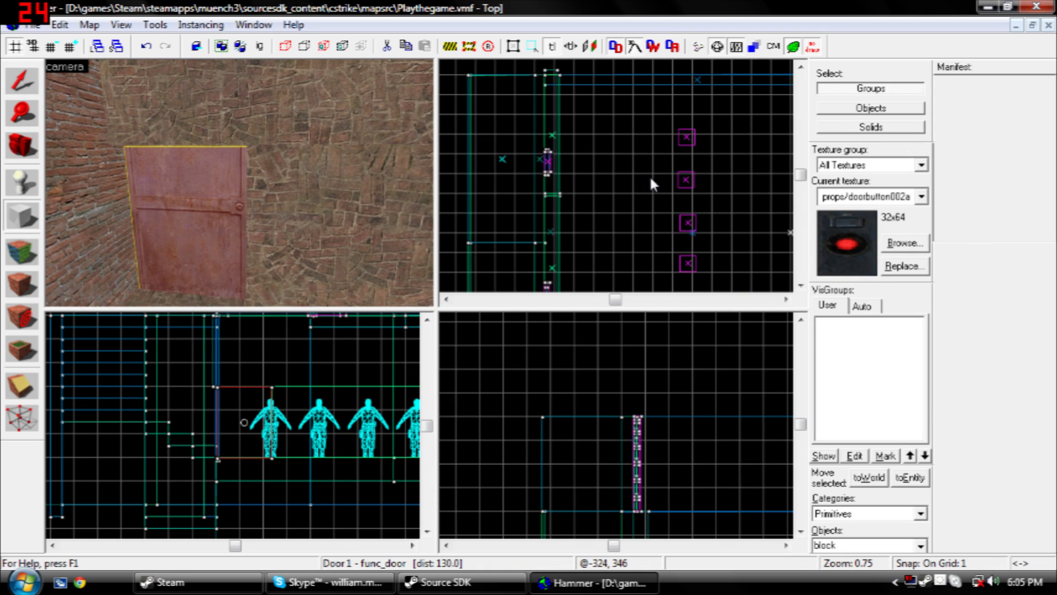
scroll(567, 243, "down", 2)
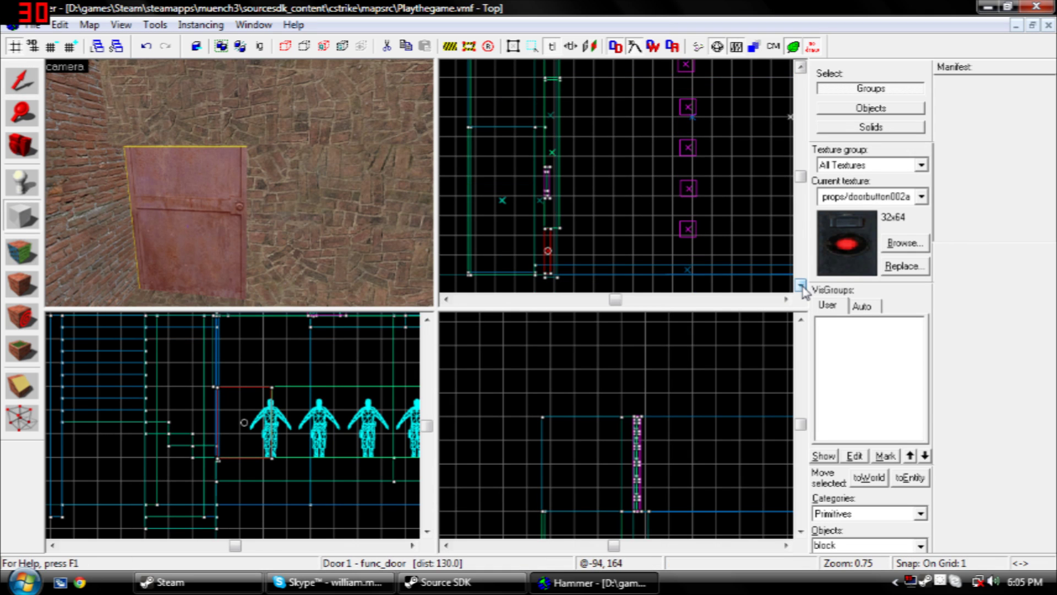
left_click_drag(559, 226, 562, 214)
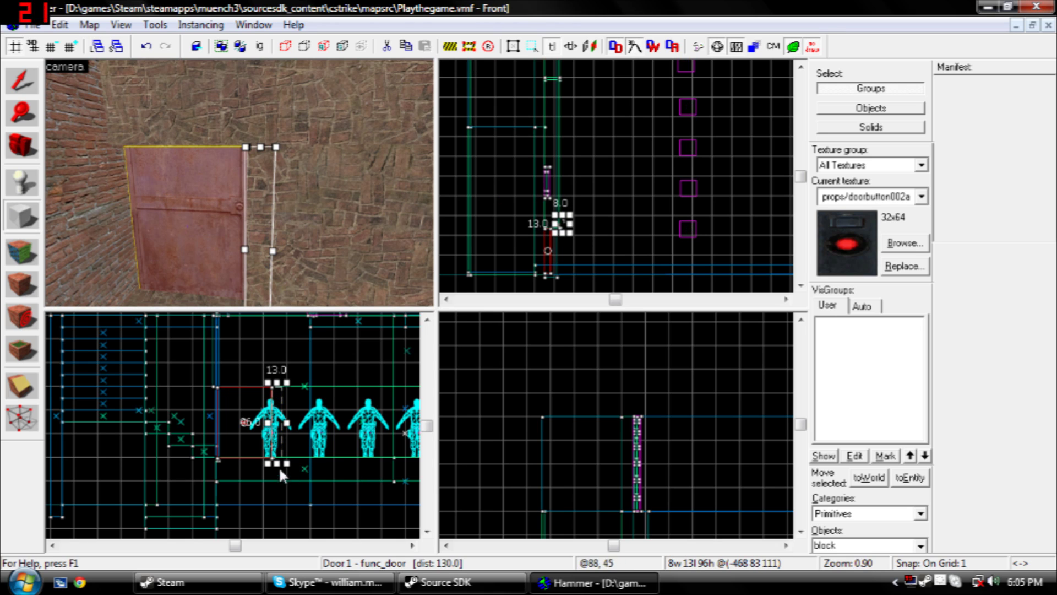
left_click_drag(278, 467, 275, 421)
key("a")
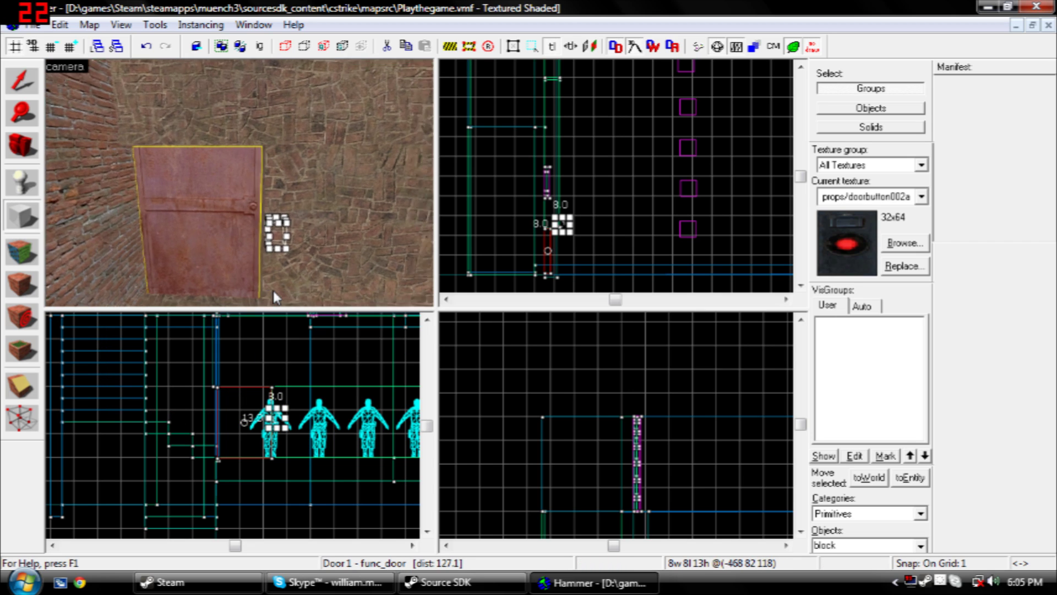
- Thin the button outline to 1 unit against the wall and create the block
key("w")
key("Right")
key("Down")
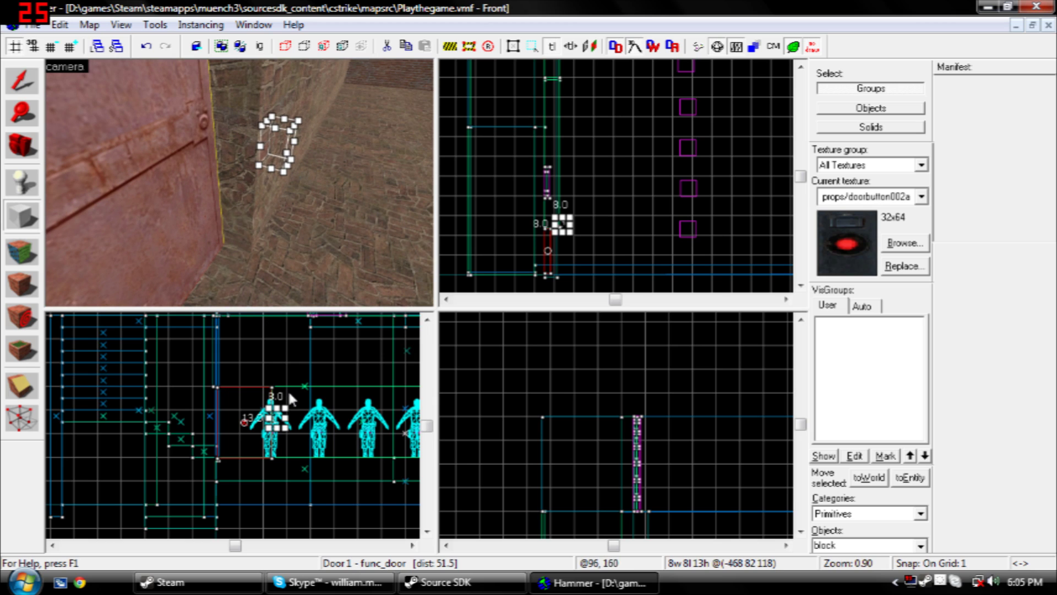
left_click_drag(572, 226, 567, 225)
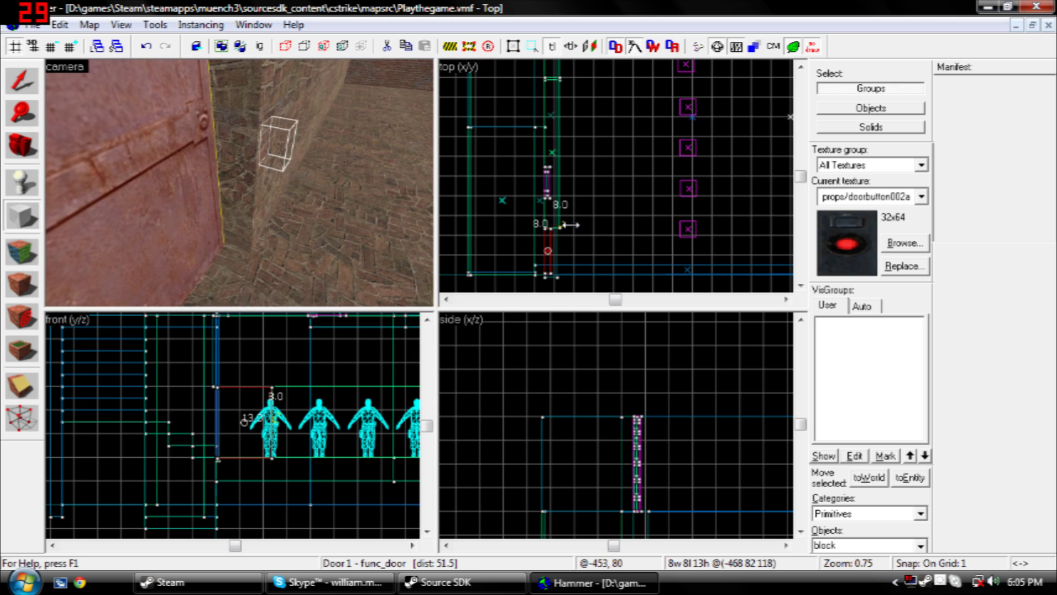
key("d")
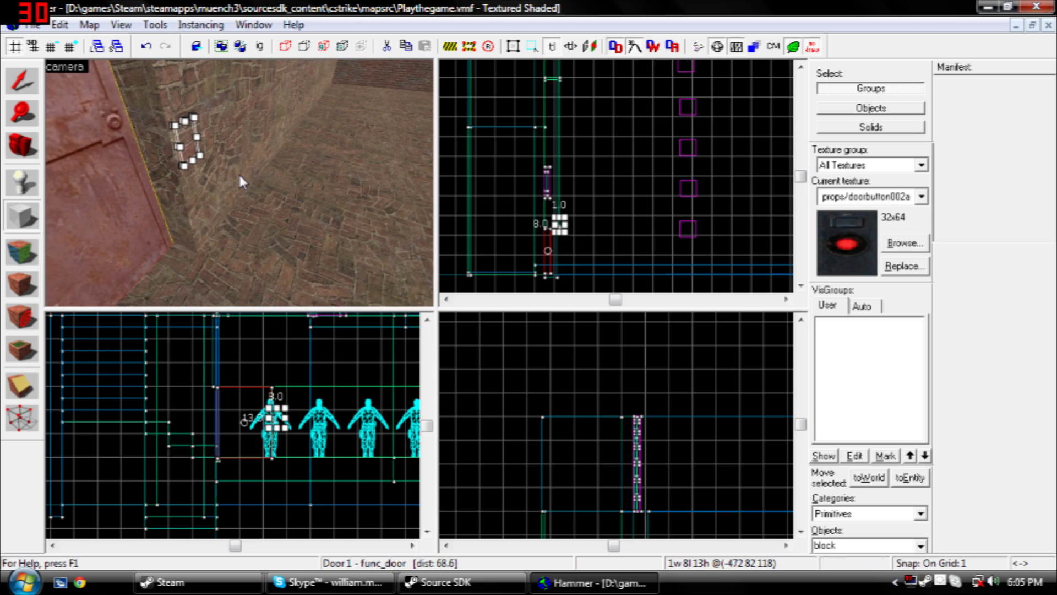
key("Left")
key("Up")
key("Return")
key("d")
key("Left")
key("d")
key("w")
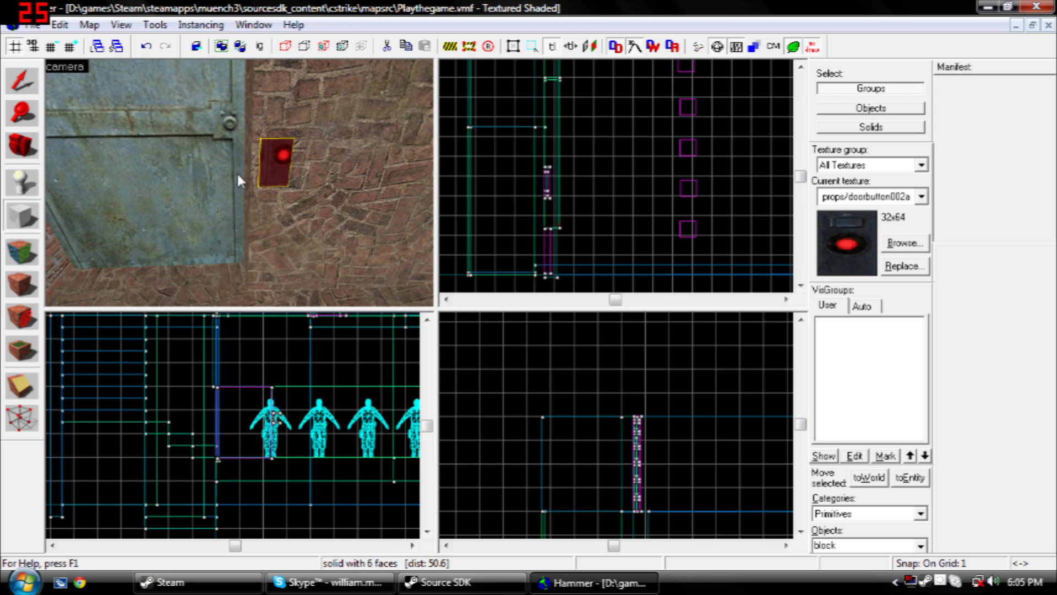
- Fit the door button texture to the six faces of the new block
left_click(19, 262)
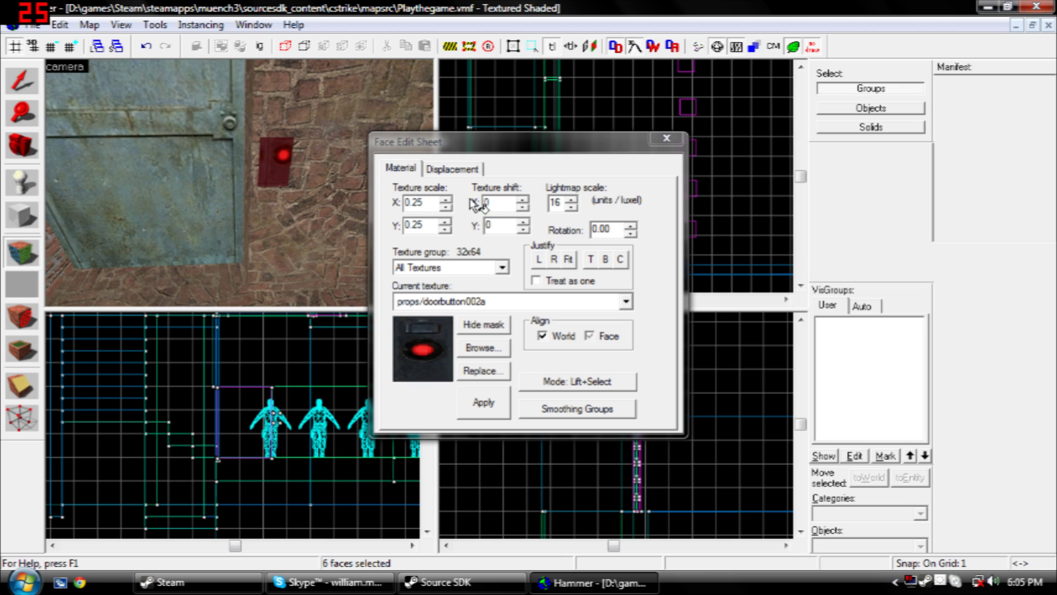
left_click(570, 262)
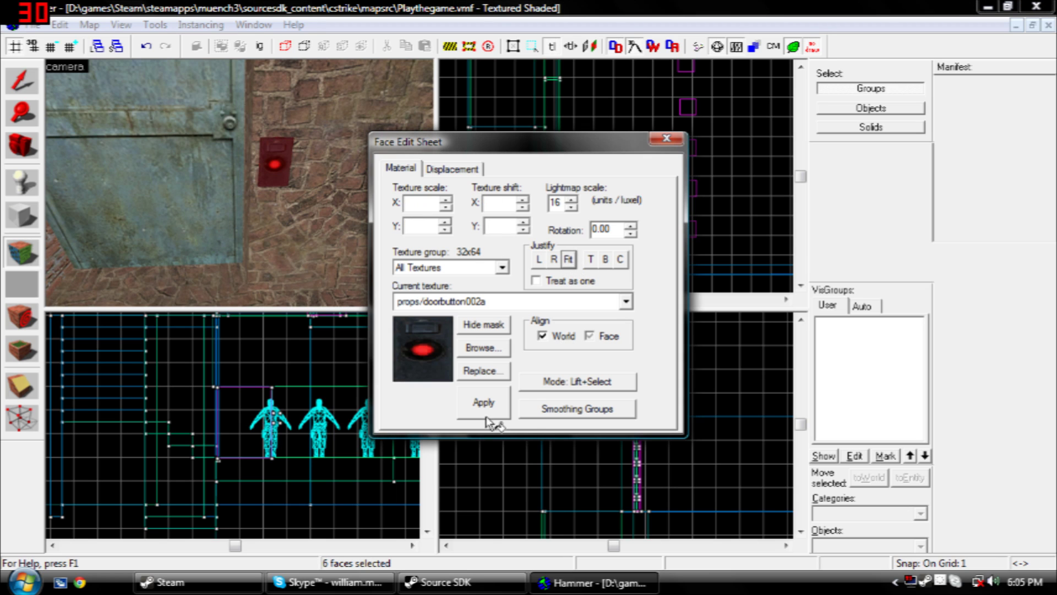
left_click(668, 140)
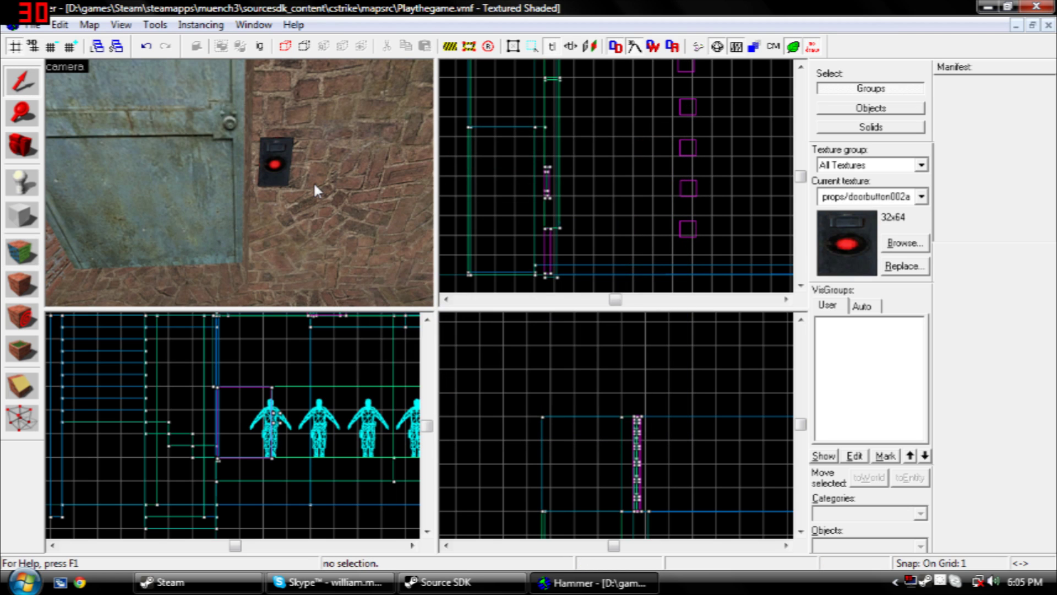
- Turn the button block beside the door into a brush entity of class func_button
key("Left")
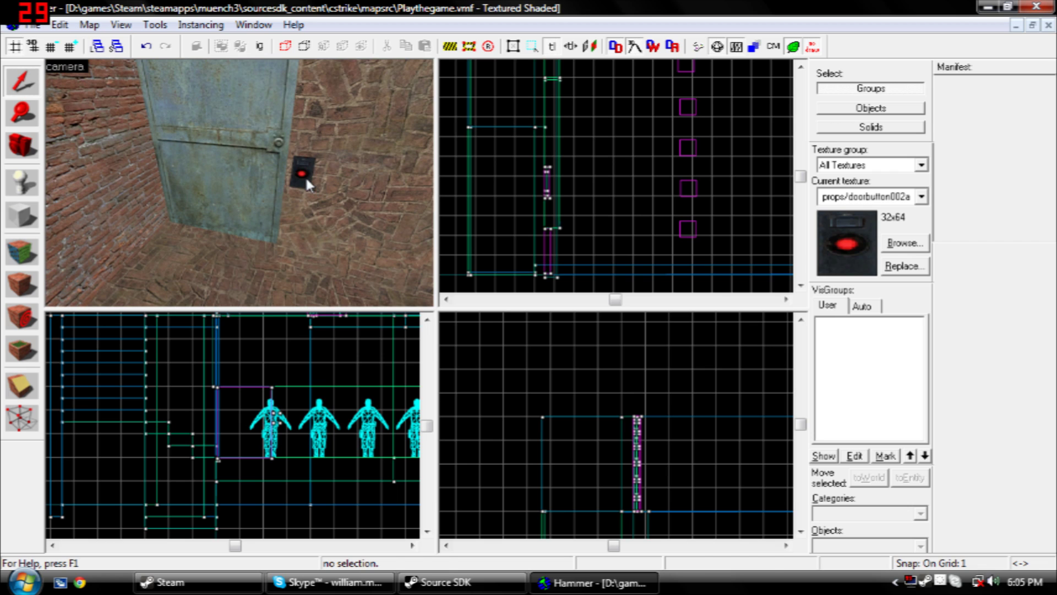
left_click(304, 177)
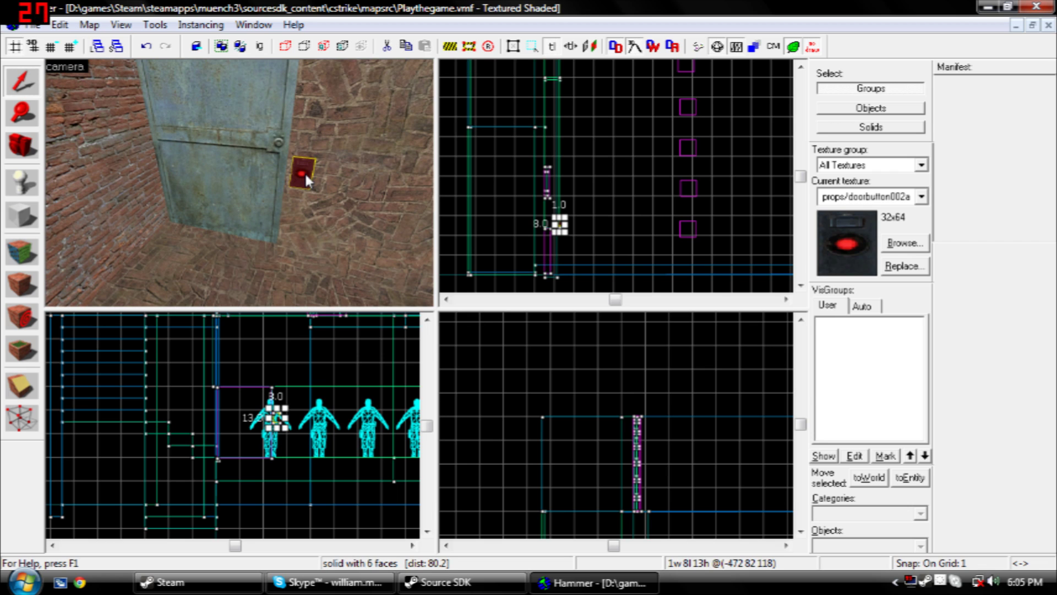
key("ctrl+t")
left_click(407, 167)
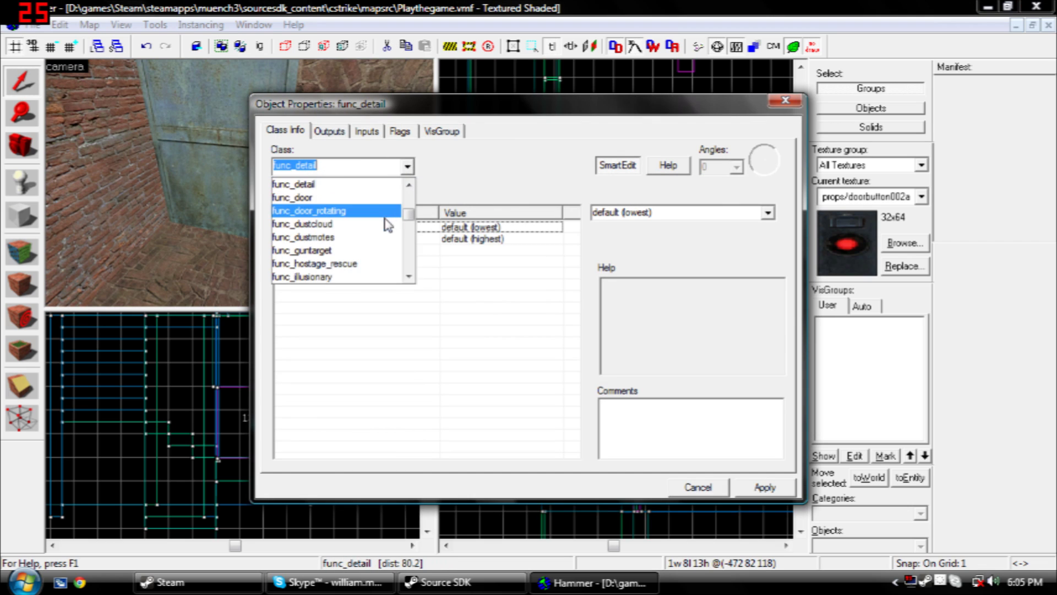
scroll(368, 219, "up", 2)
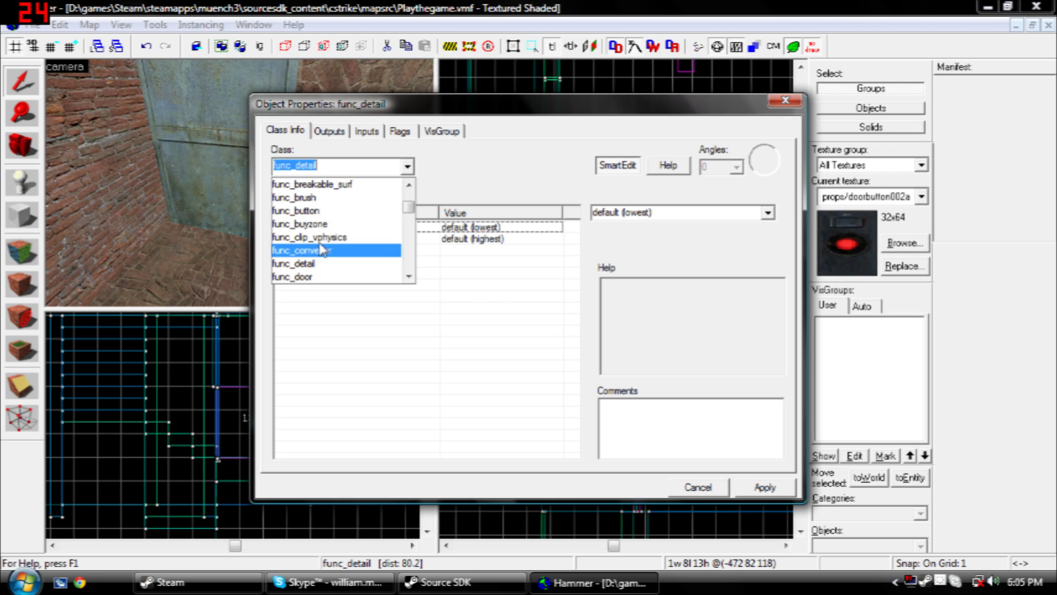
left_click(322, 211)
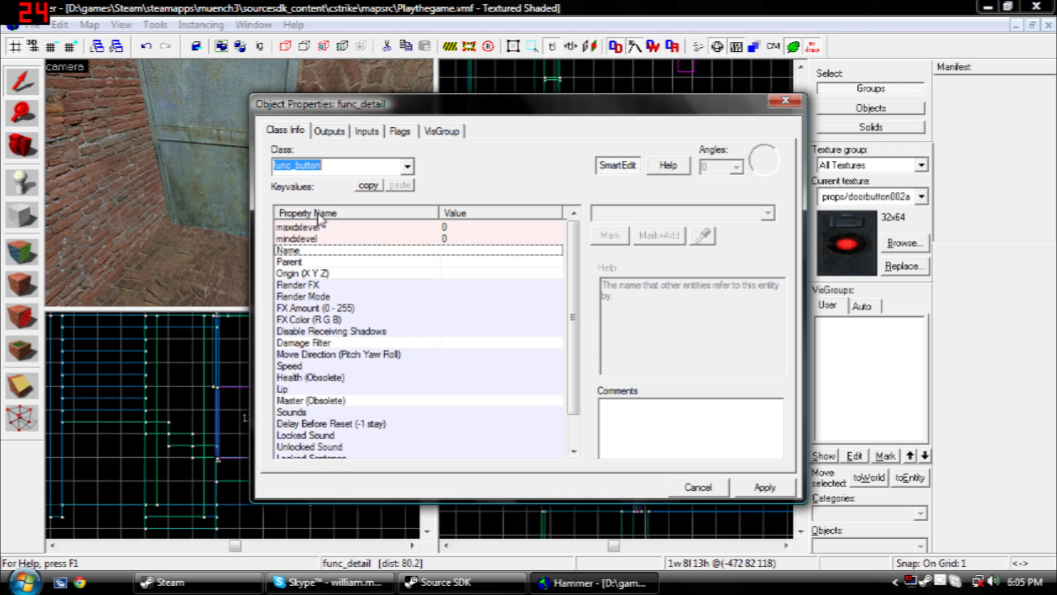
left_click(366, 186)
- Name the button entity Door 1 Button and apply the change
left_click(612, 215)
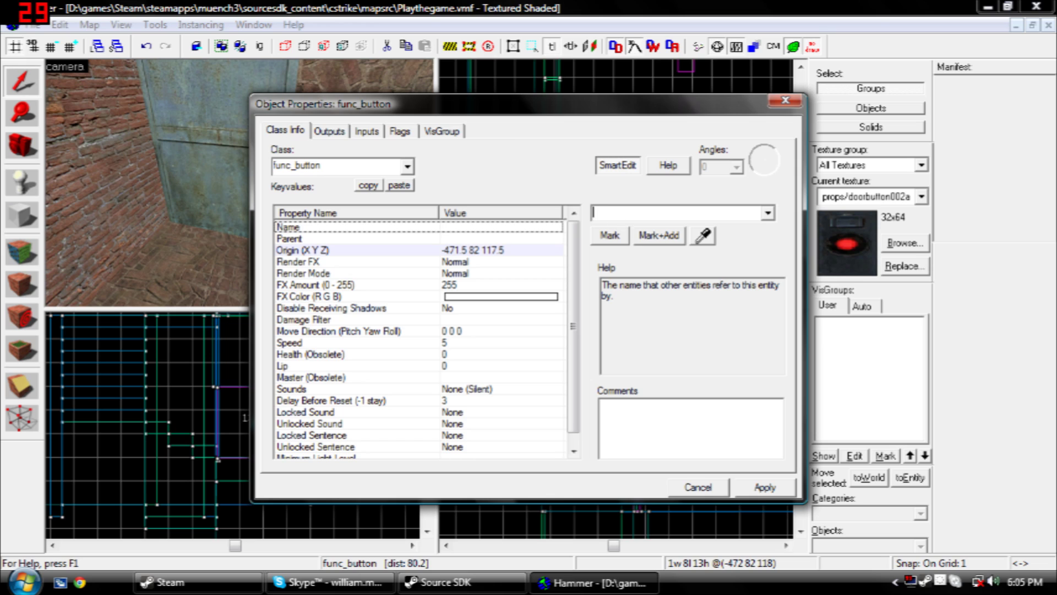
type("Door 1")
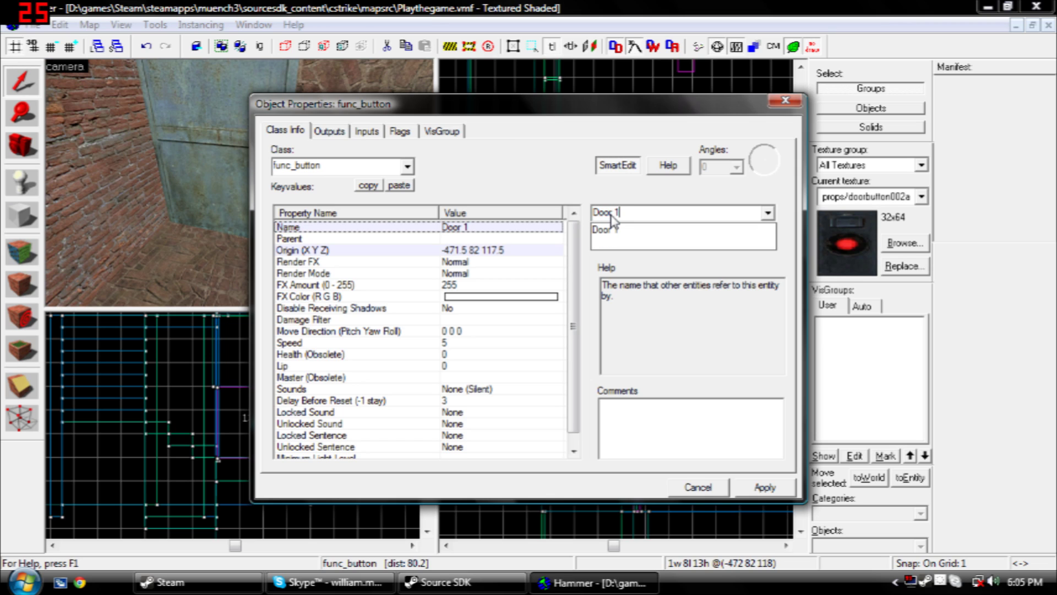
type(" Button")
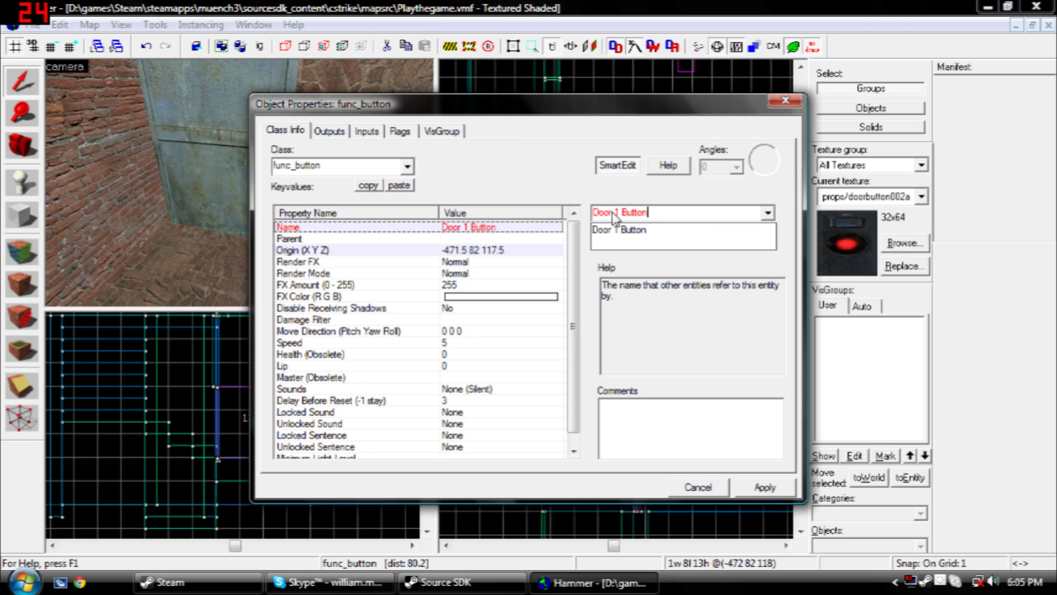
key("Return")
left_click(764, 490)
- Set the button's flags to Don't move, Toggle and Damage Activates, turn off Use Activates, and apply
left_click(406, 133)
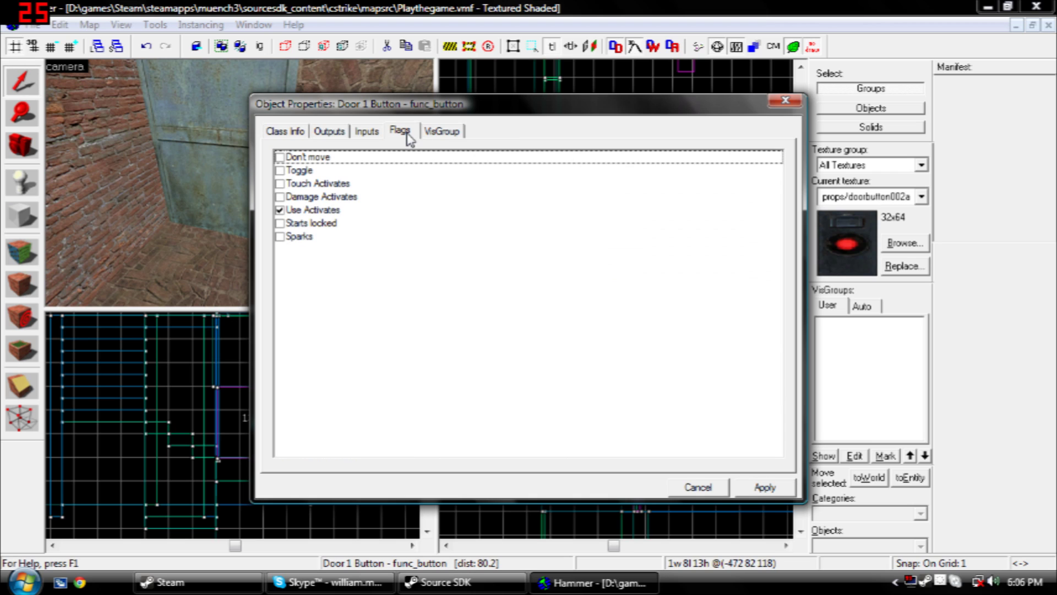
left_click(280, 210)
left_click(280, 170)
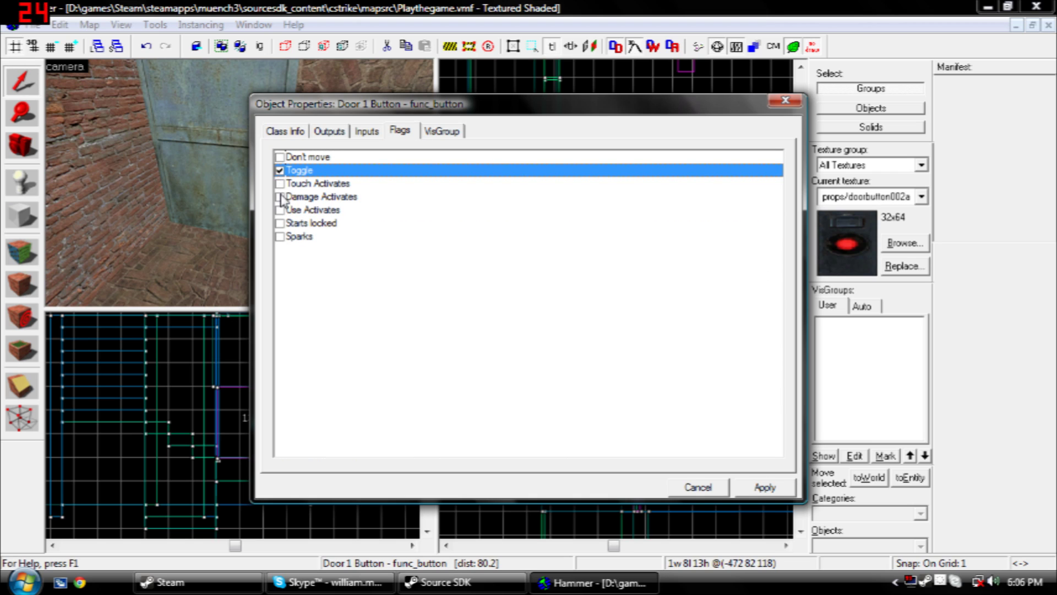
left_click(280, 196)
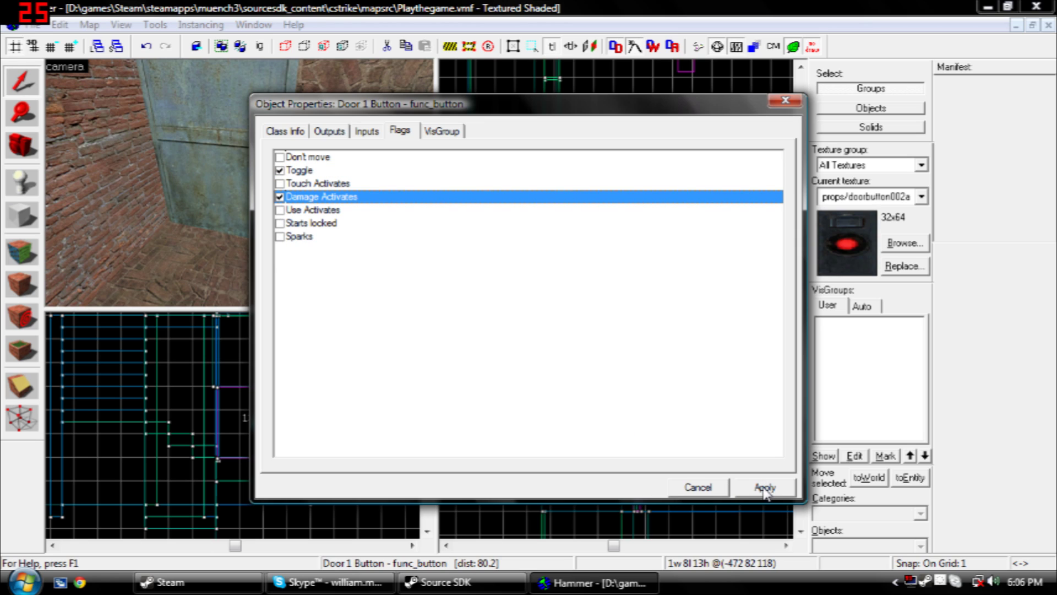
left_click(279, 157)
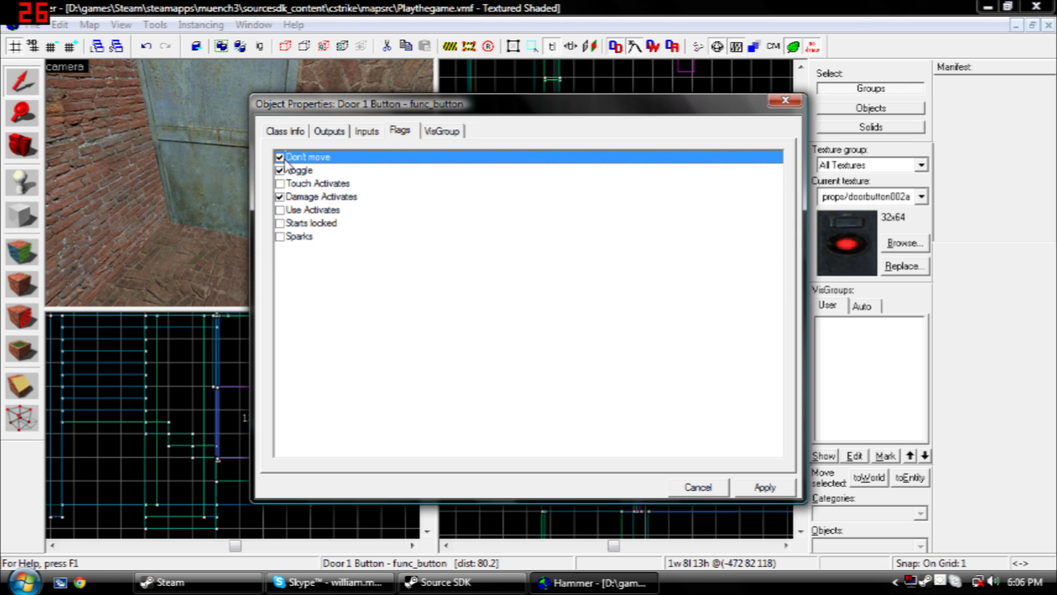
left_click(762, 488)
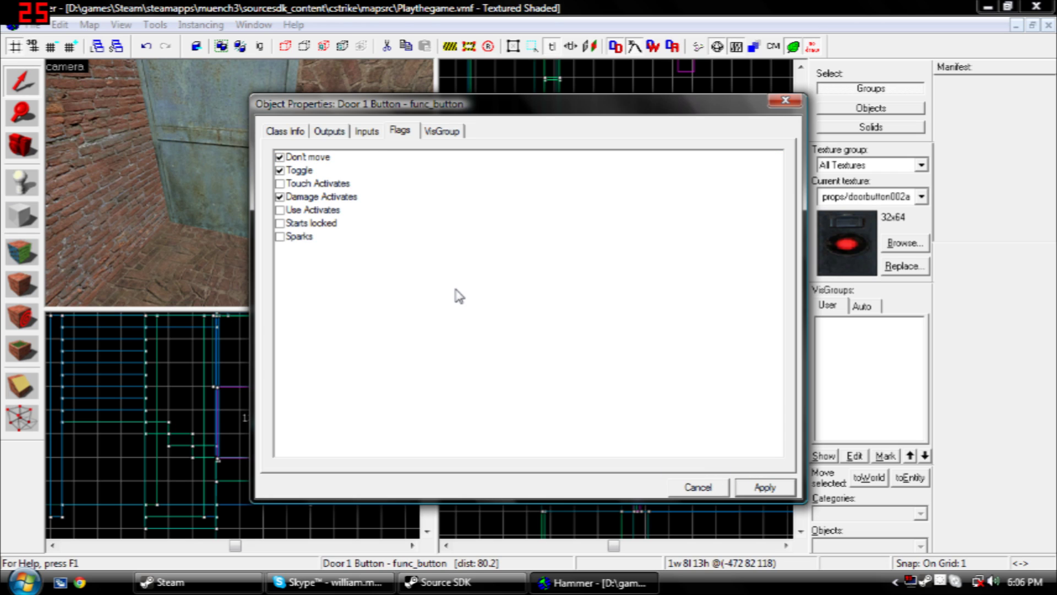
- Add an OnPressed output to the button that targets the entity Door 1
left_click(369, 132)
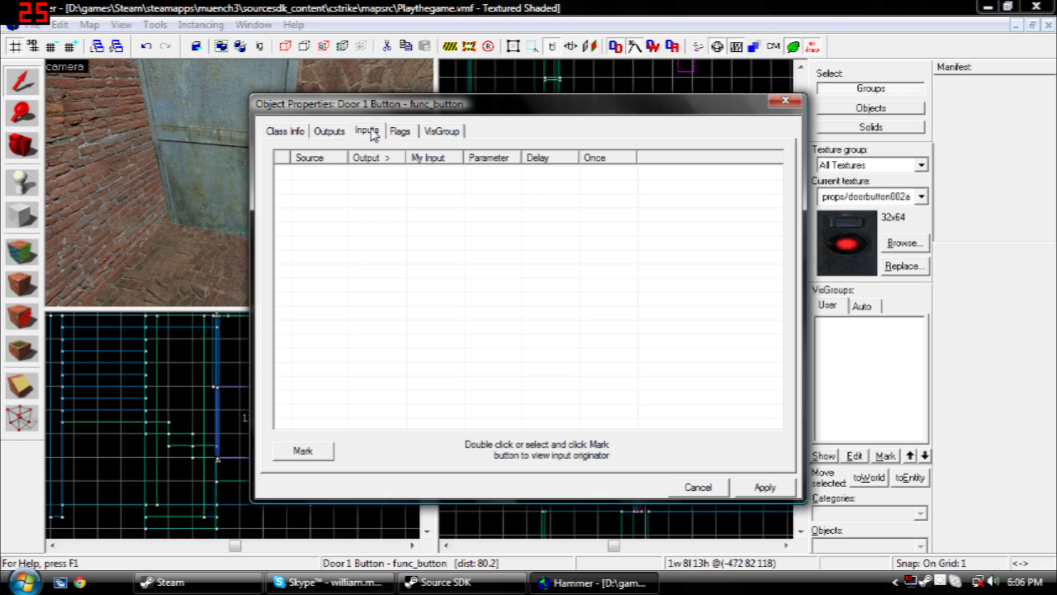
left_click(339, 134)
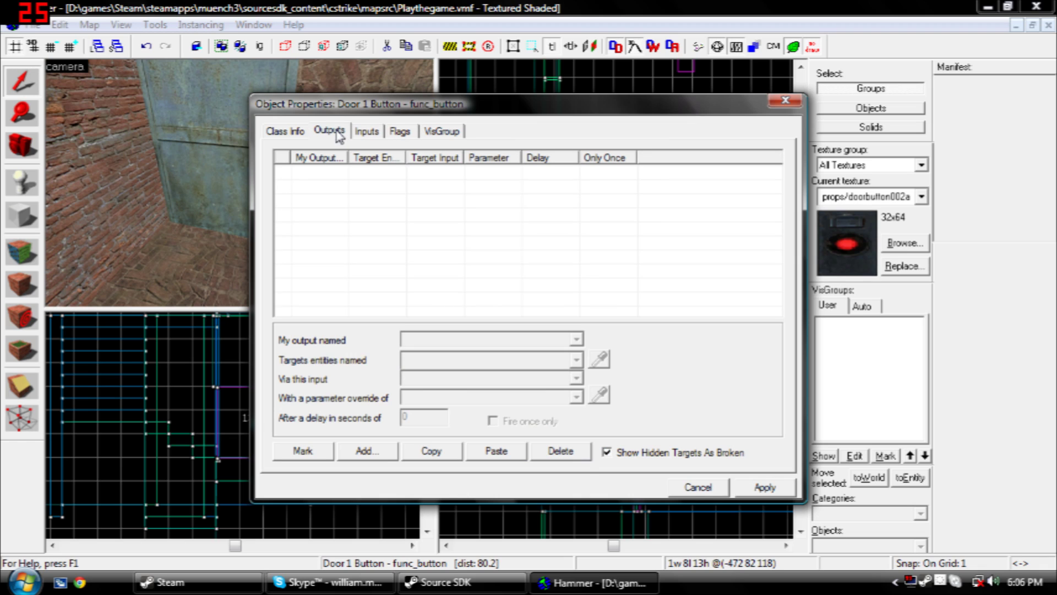
left_click(364, 451)
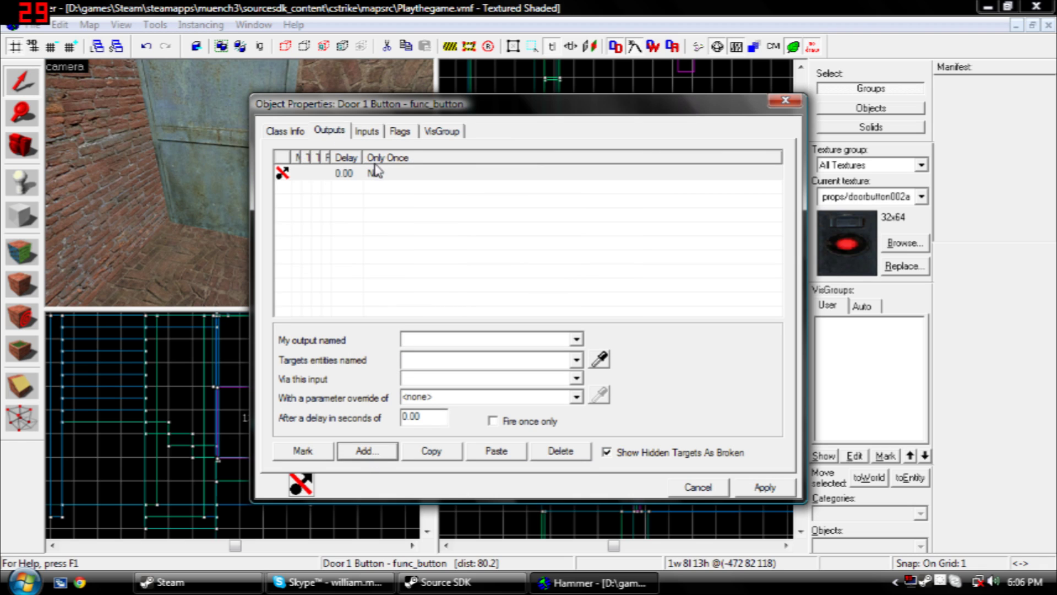
left_click(576, 340)
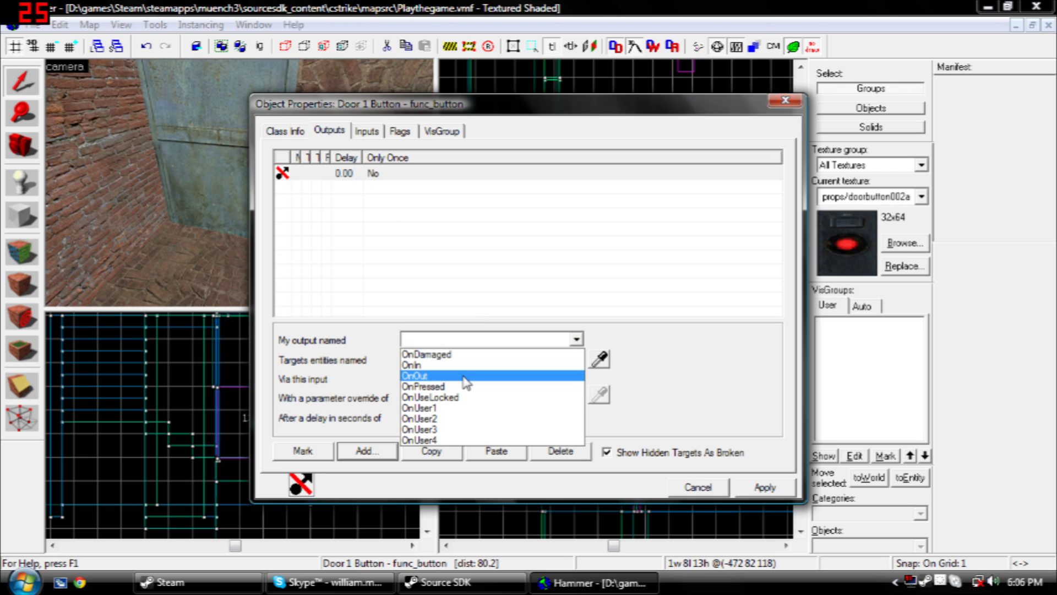
left_click(443, 387)
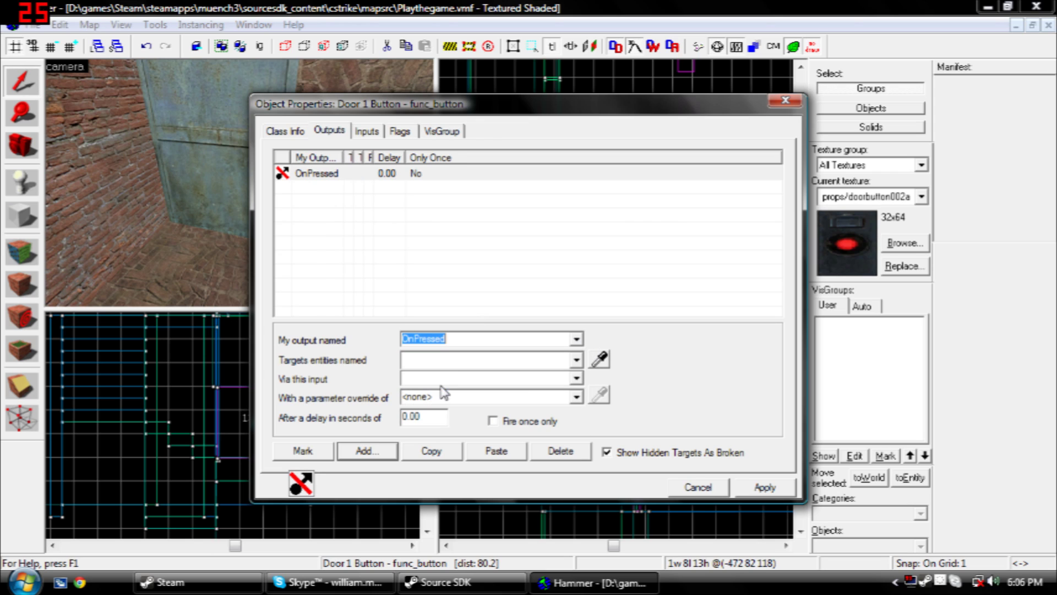
left_click(575, 361)
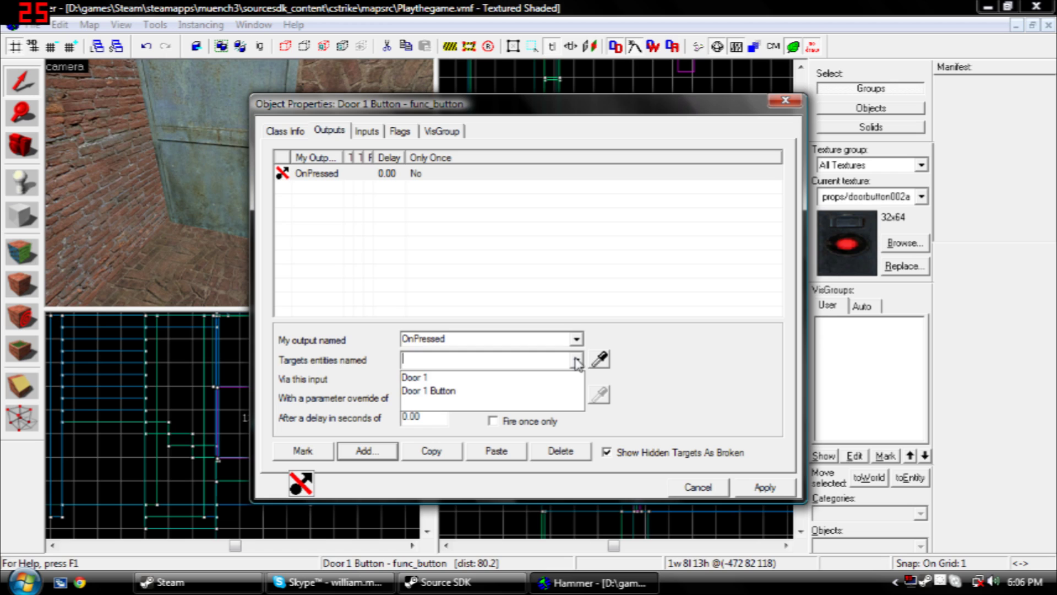
left_click(438, 377)
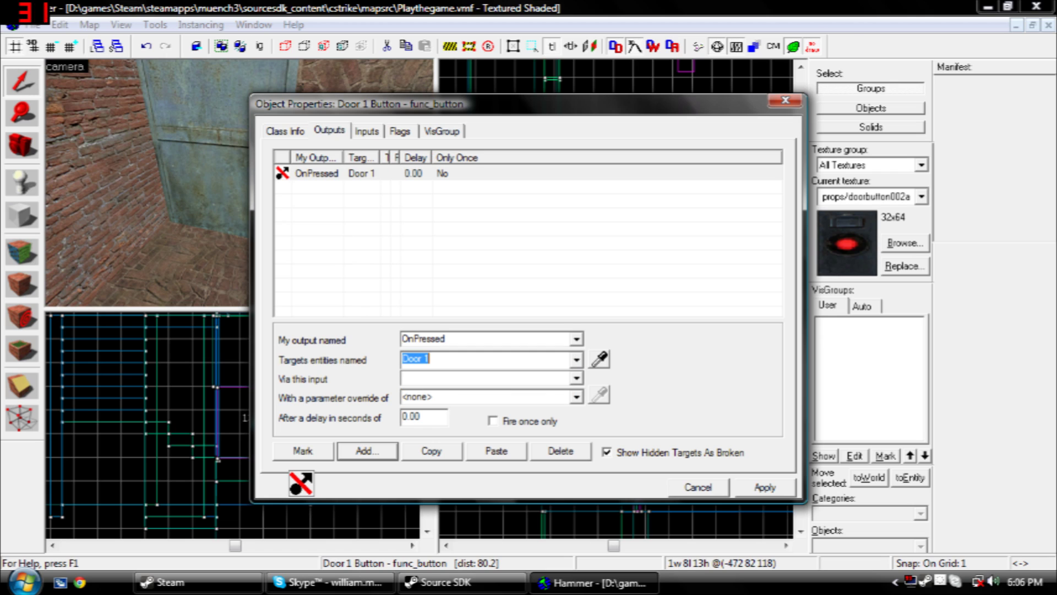
- Make the OnPressed output send the Open input to the door, apply it and close the button's properties
left_click(576, 379)
scroll(444, 435, "down", 2)
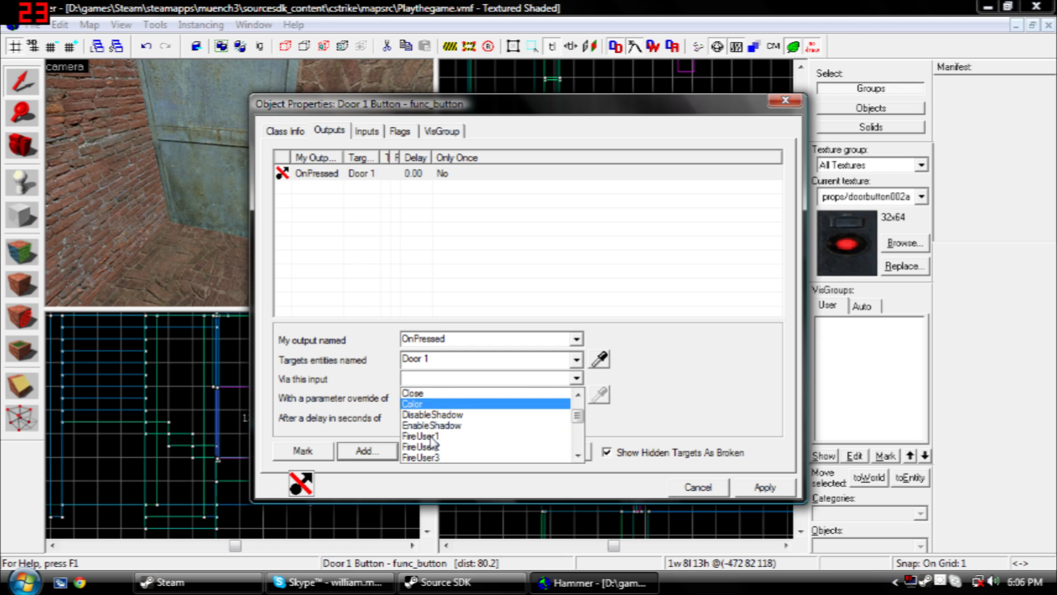
scroll(442, 435, "down", 2)
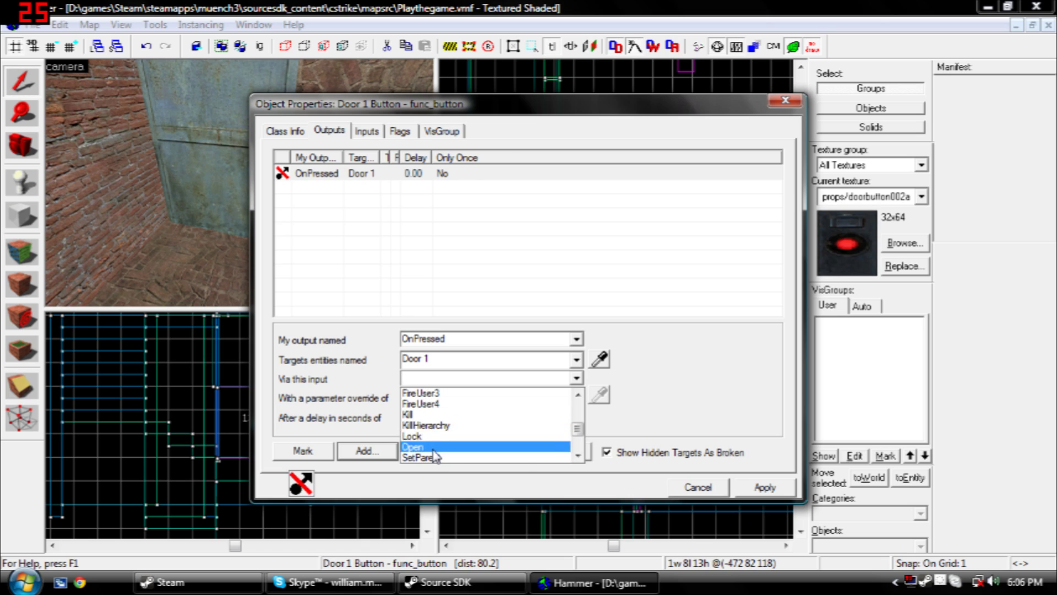
left_click(420, 434)
left_click(764, 487)
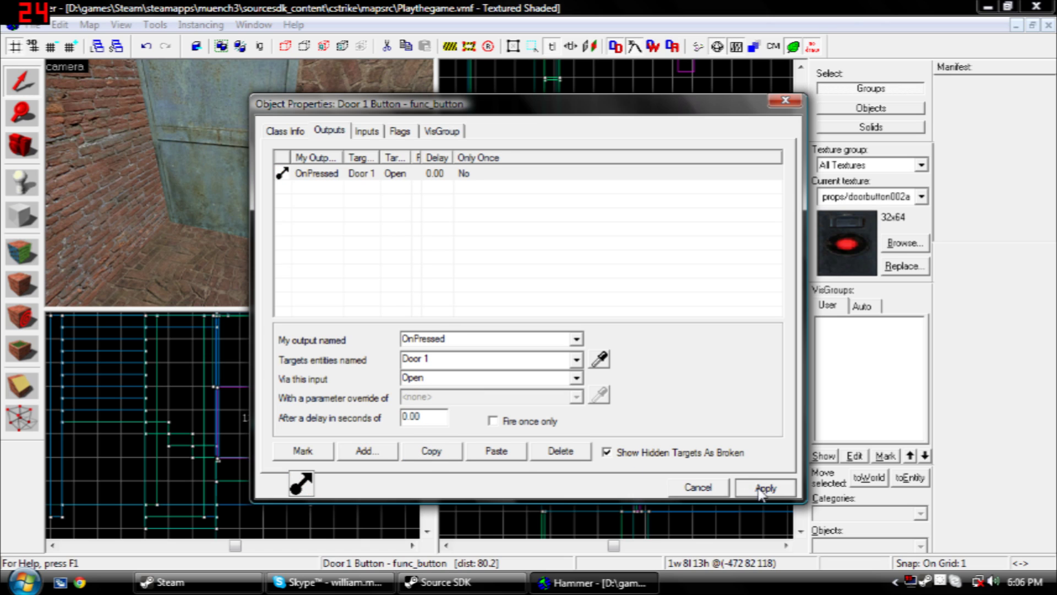
left_click(785, 100)
- Open the metal door's object properties and select its Move Direction (Pitch Yaw Roll) property
scroll(317, 207, "down", 1)
left_click(236, 170)
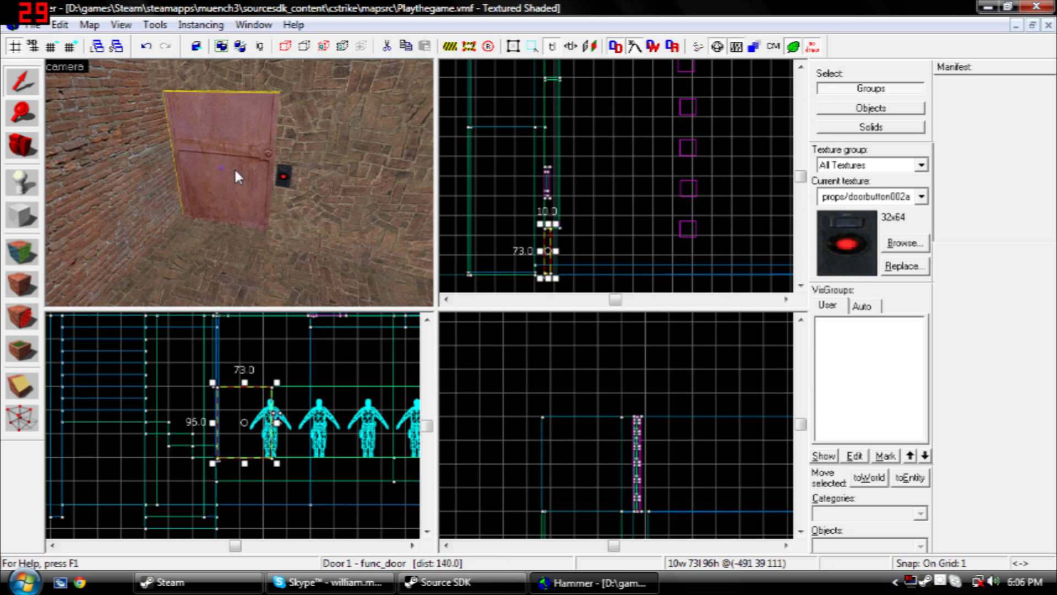
key("a")
key("Up")
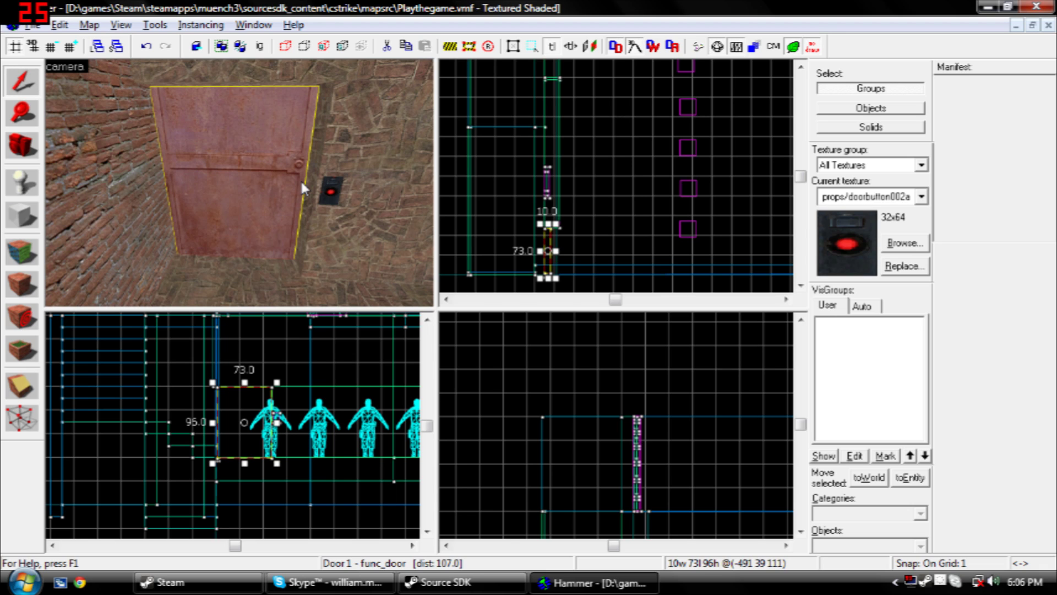
key("alt+Return")
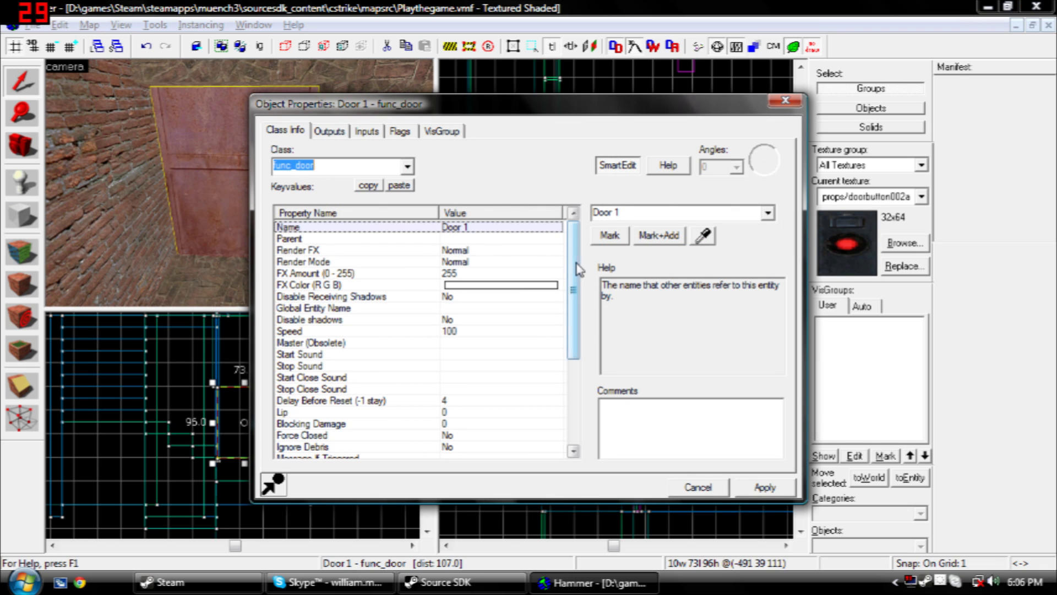
left_click_drag(573, 259, 572, 348)
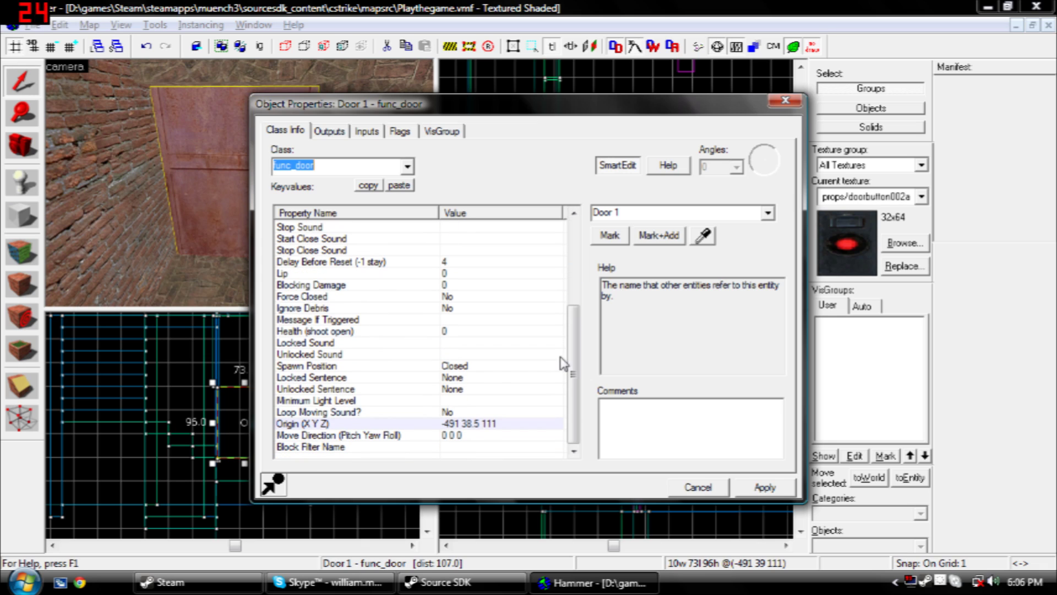
left_click(340, 434)
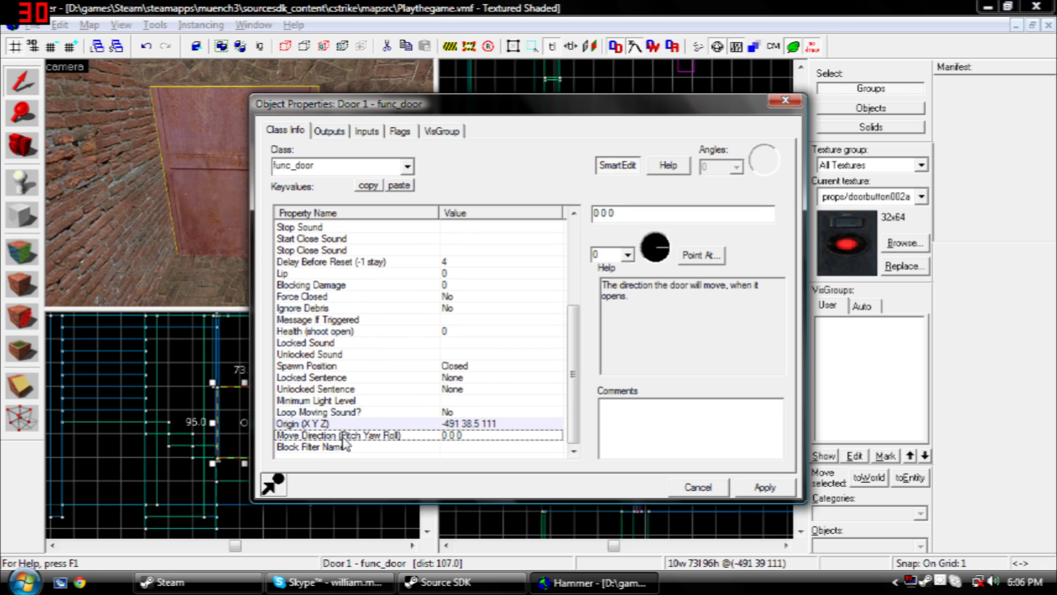
- Try several angles and the Down option for the door's move direction
left_click(627, 253)
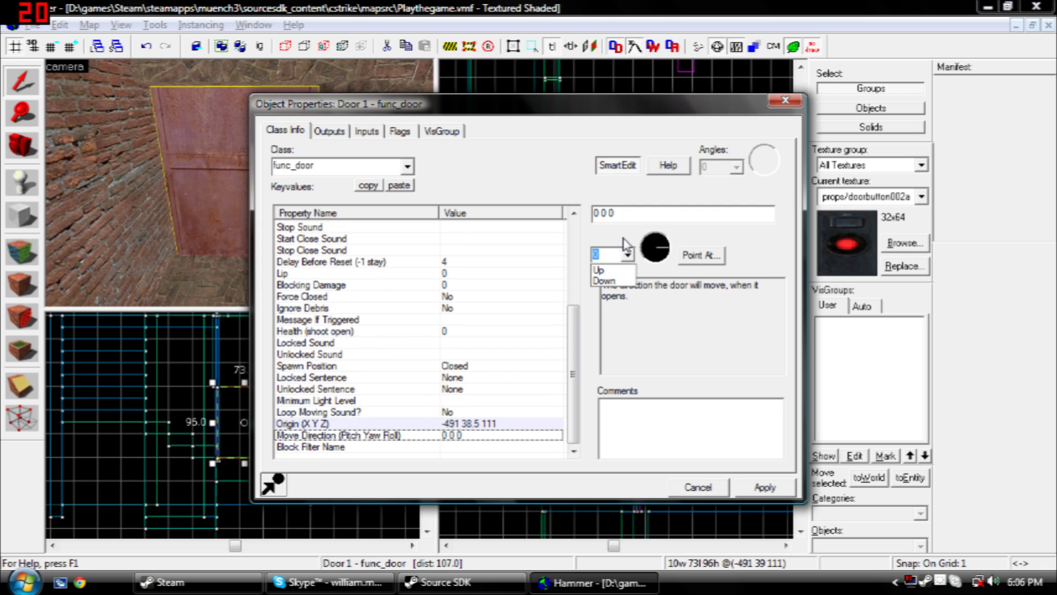
left_click(661, 244)
left_click(661, 244)
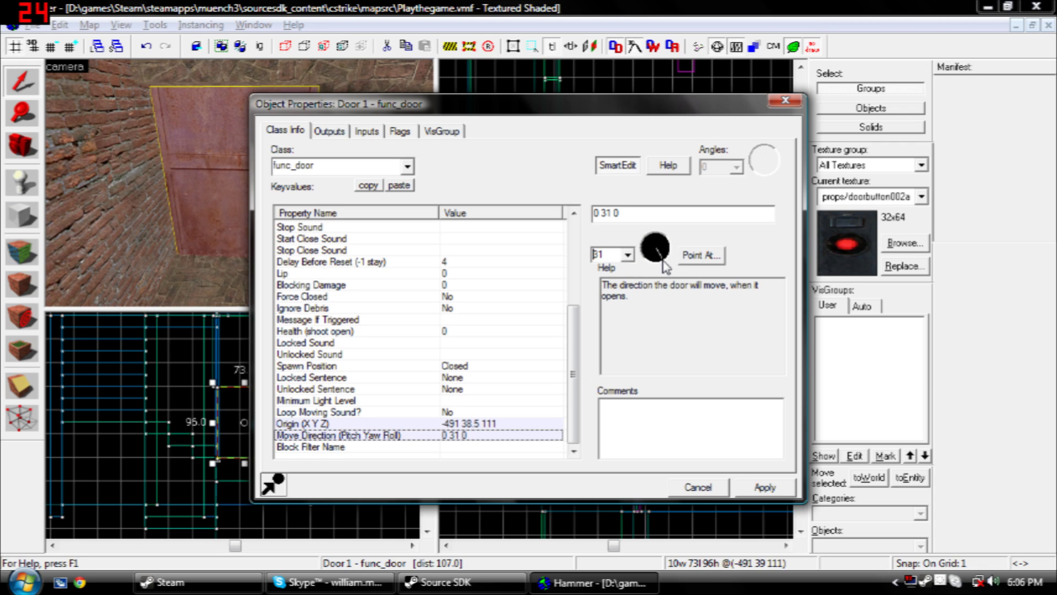
left_click(668, 253)
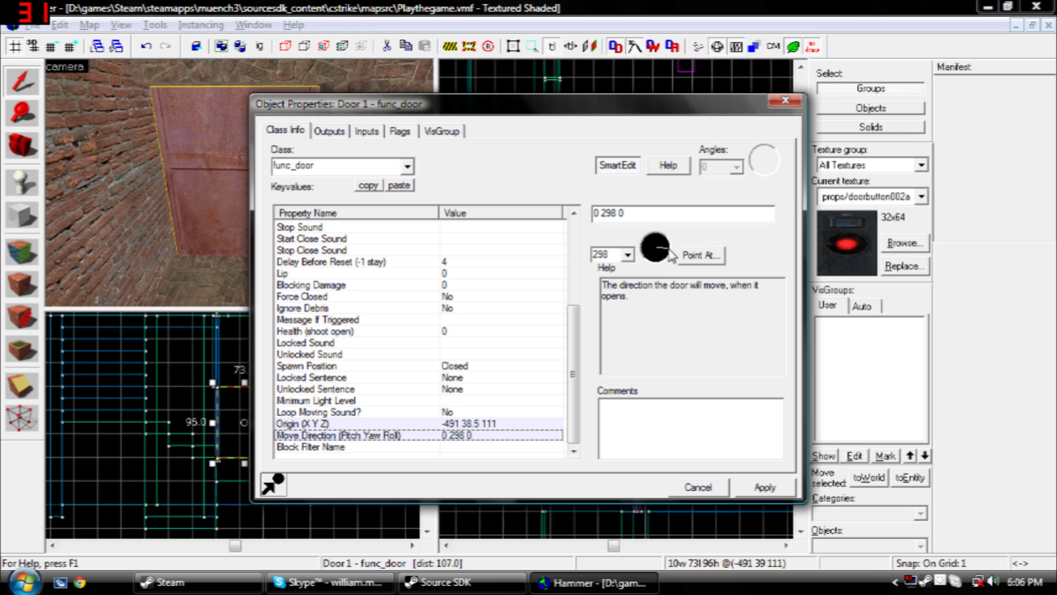
left_click(667, 248)
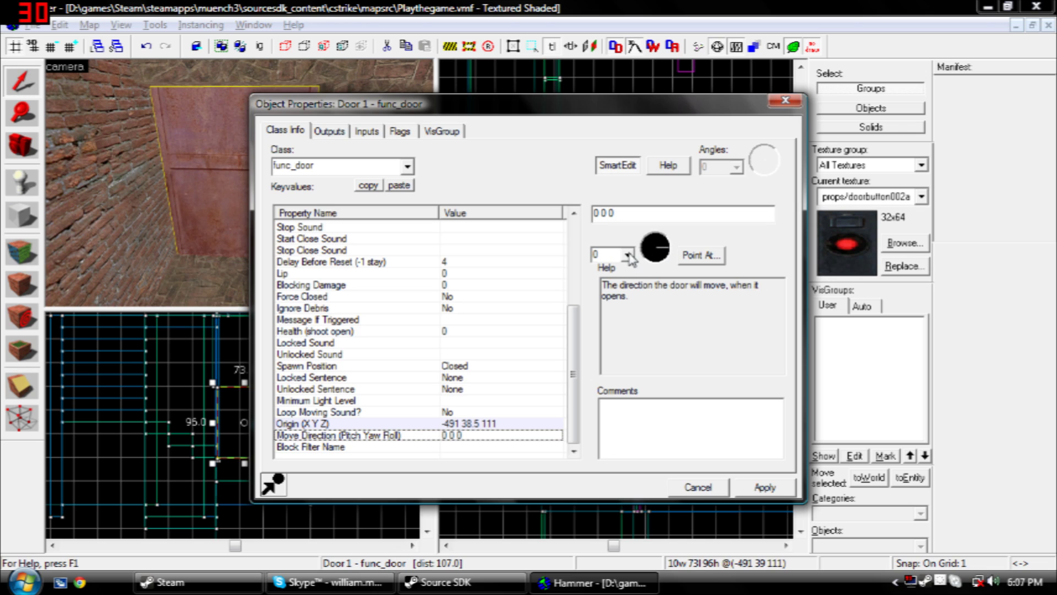
left_click(627, 255)
left_click(617, 279)
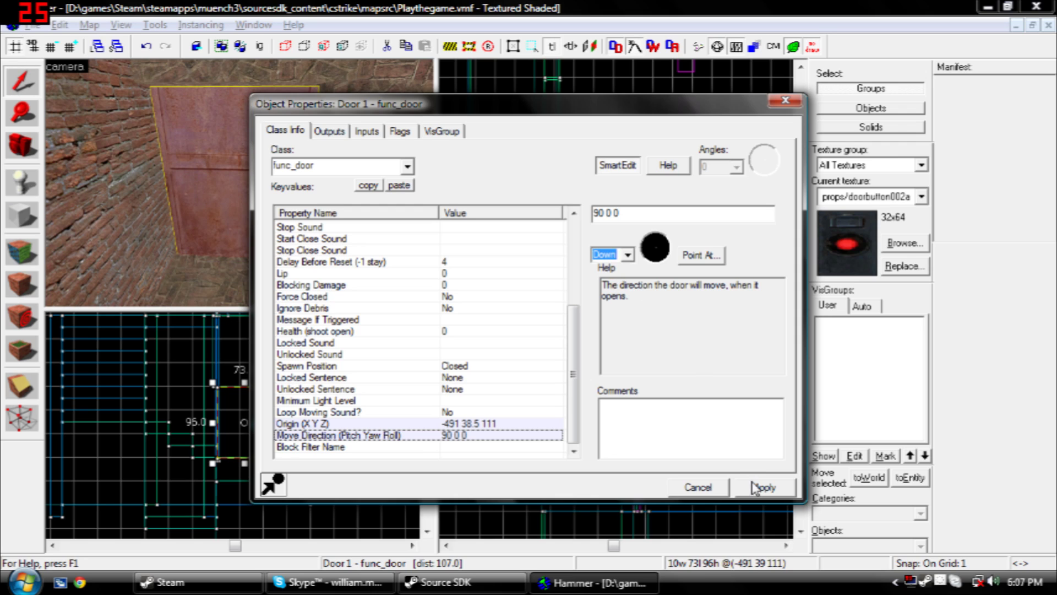
- Set the door's move direction to 0 180 0 and apply it
left_click(649, 243)
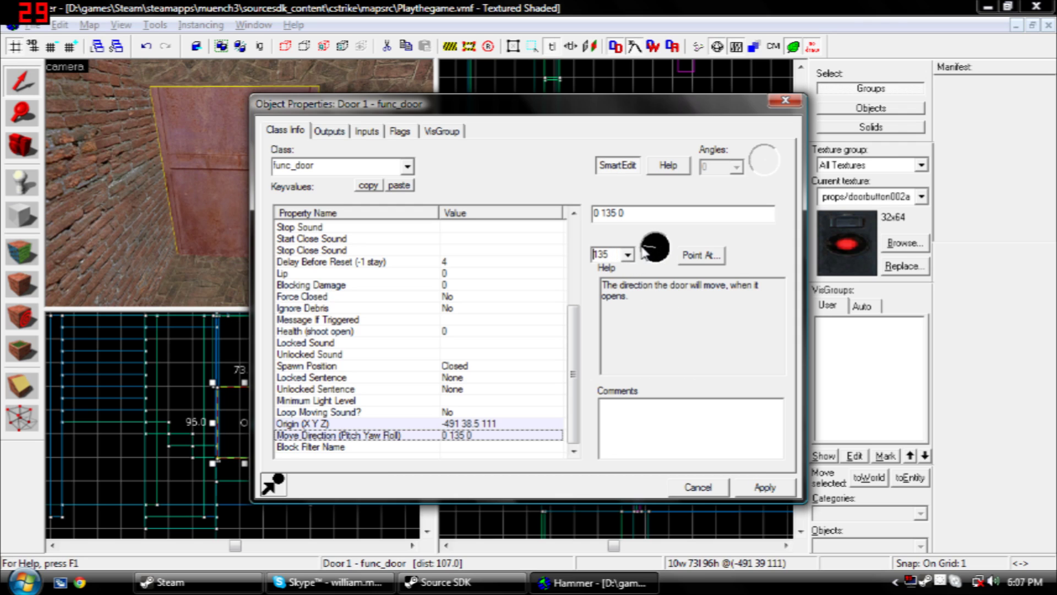
left_click(644, 249)
left_click(763, 487)
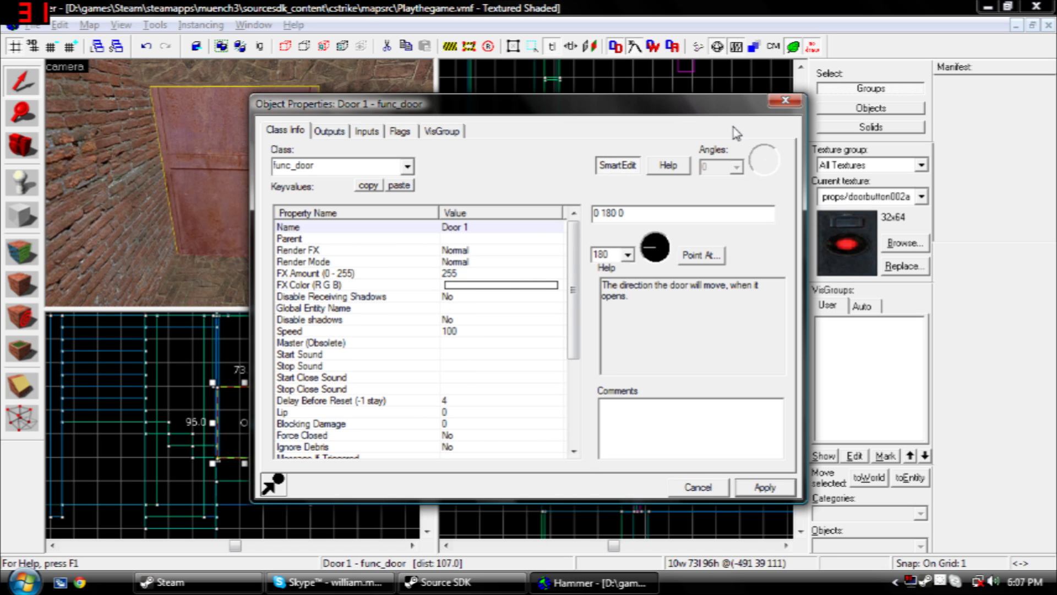
- Close the door's properties and place an info_player_terrorist entity on the ledge above the ladders
left_click(780, 107)
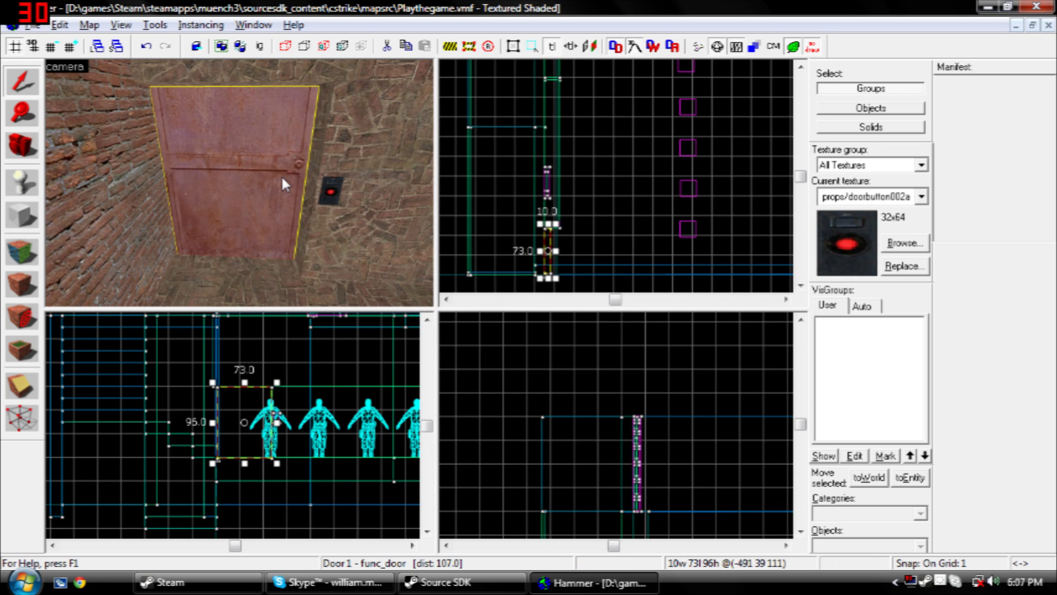
scroll(281, 177, "down", 3)
key("d")
left_click(22, 183)
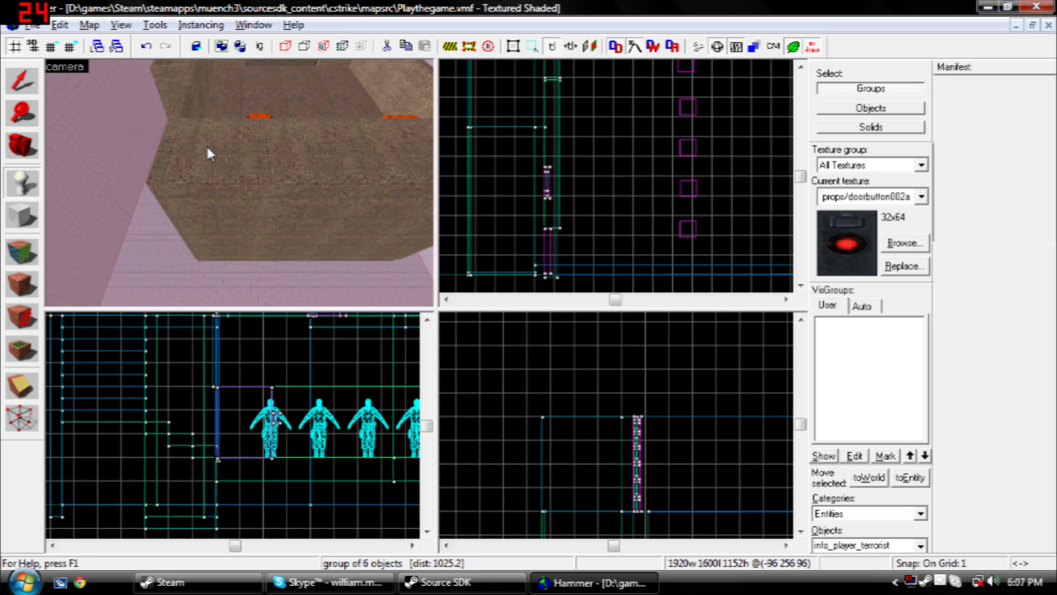
left_click(206, 145)
key("Up")
key("w")
key("Down")
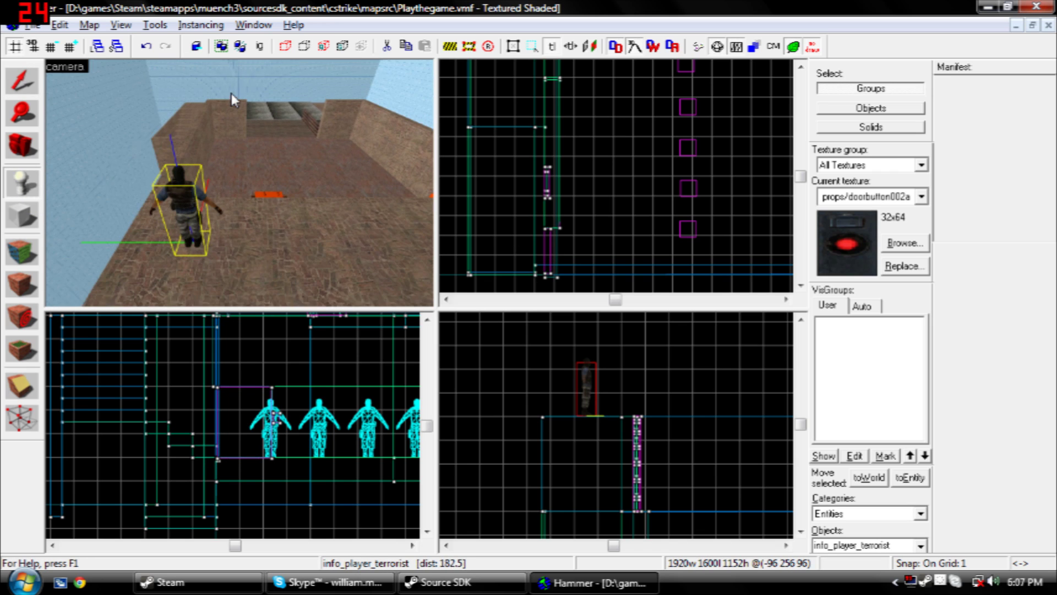
key("s")
key("shift+s")
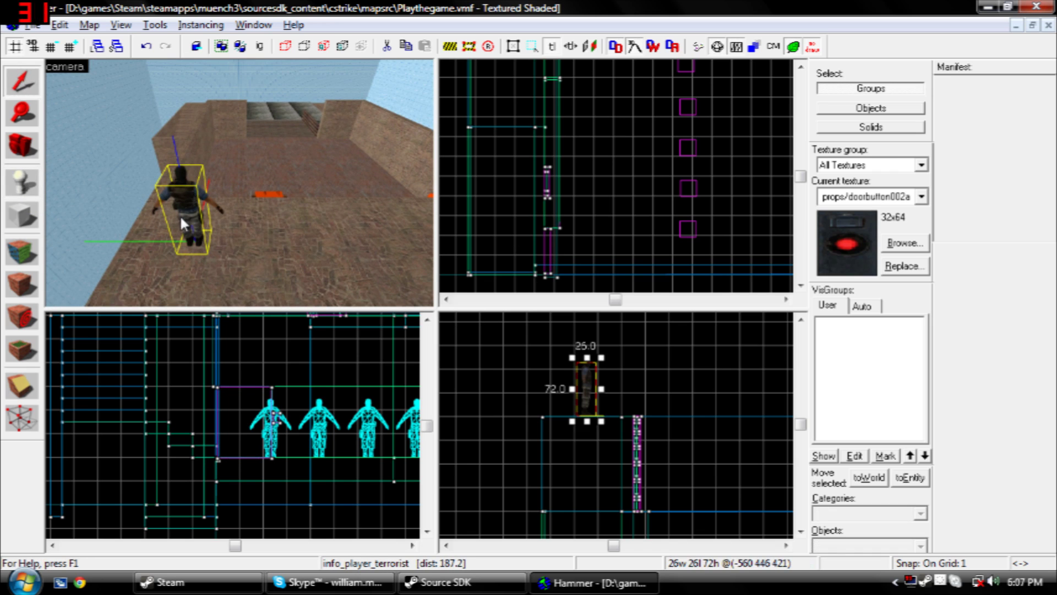
- Change the new spawn's class to info_player_counterterrorist, apply it and close its properties
double_click(186, 187)
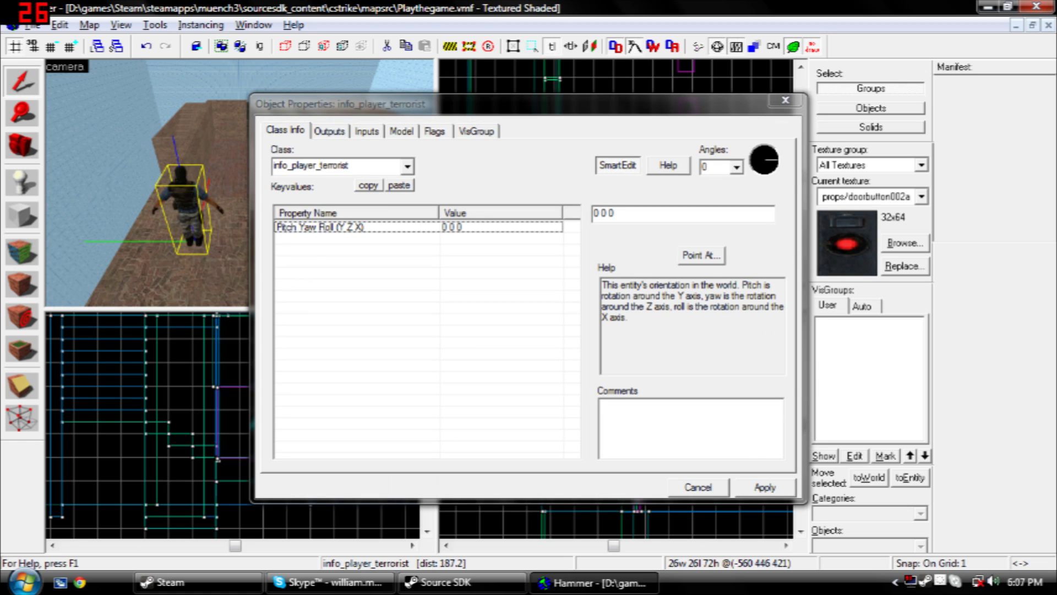
left_click(406, 168)
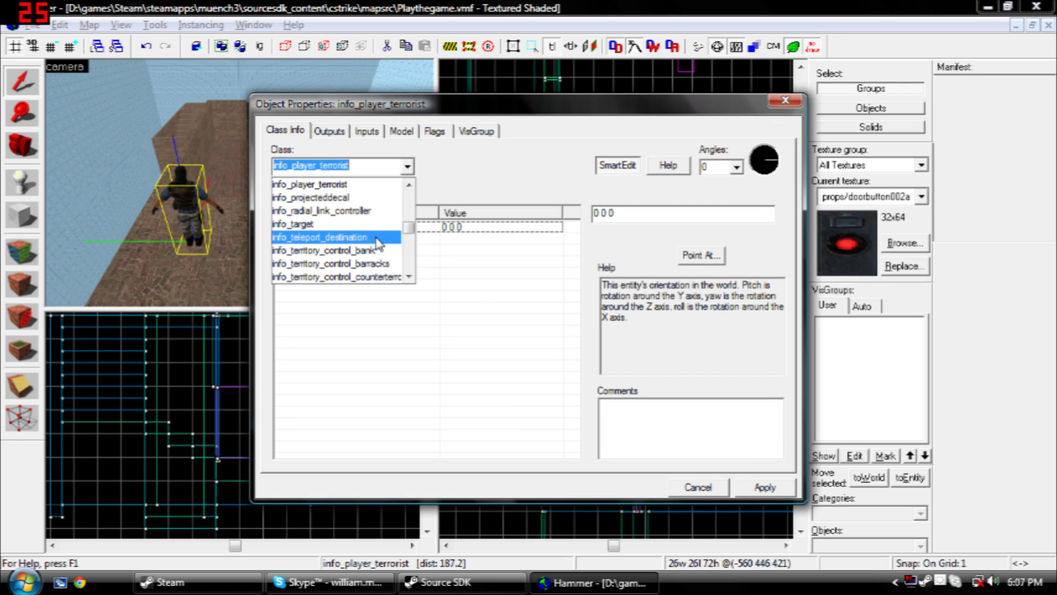
scroll(368, 227, "up", 2)
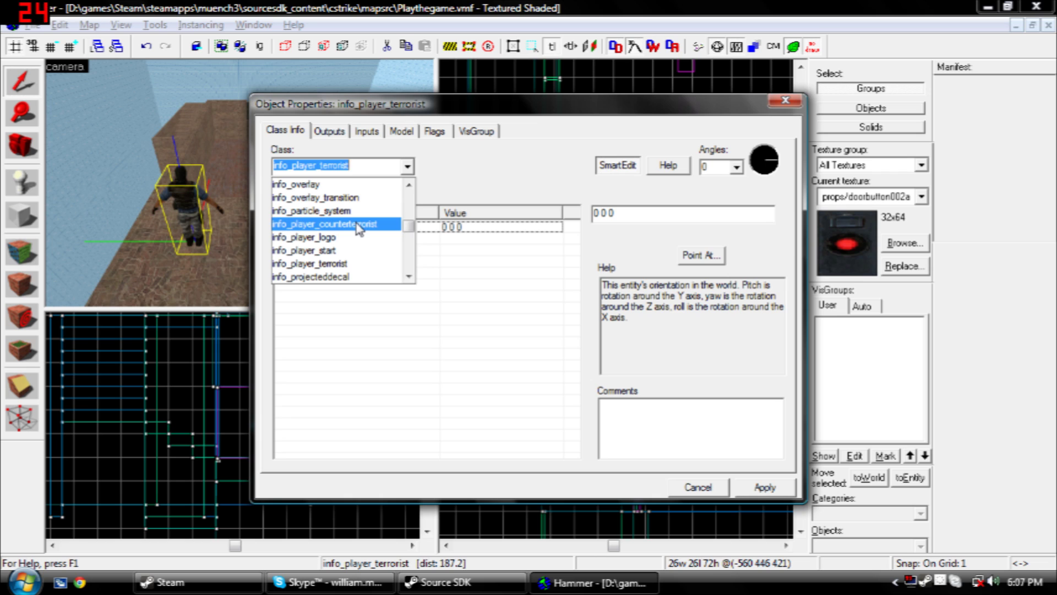
left_click(358, 224)
left_click(765, 488)
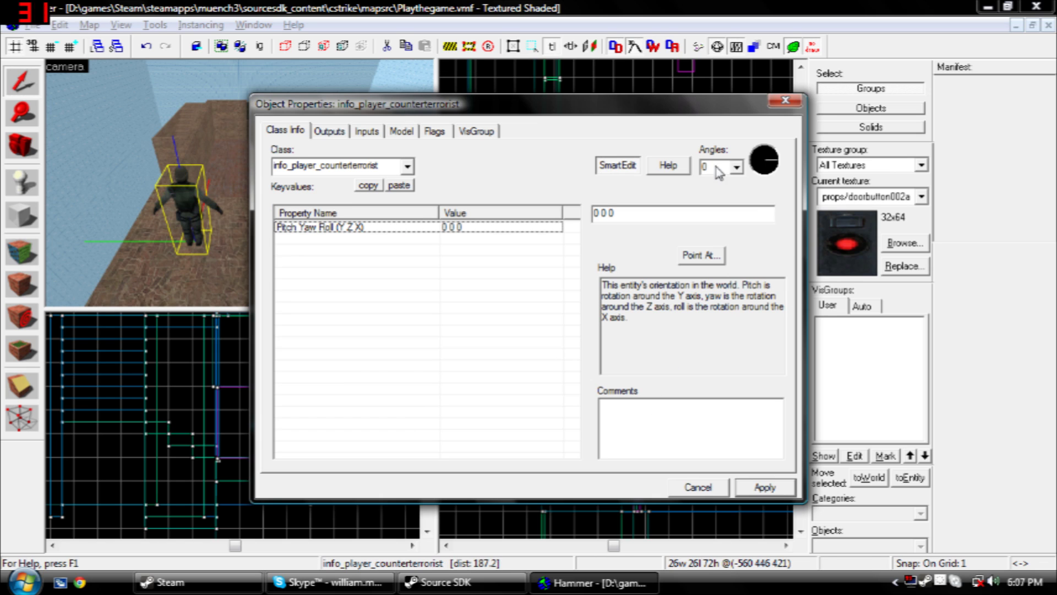
key("Escape")
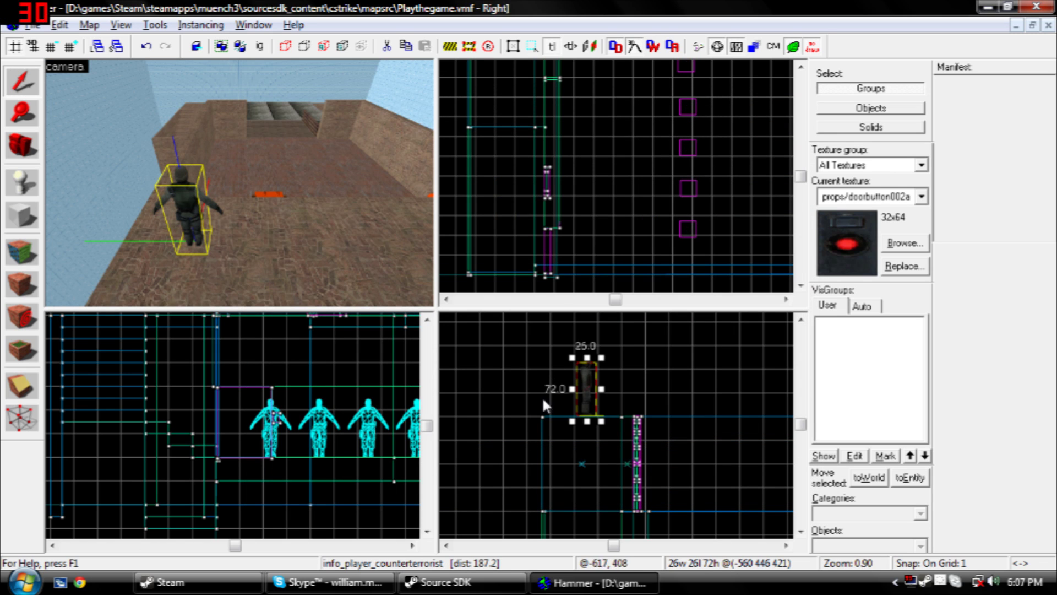
- Copy the counter-terrorist spawn five times to form a spaced row along the length of the ledge
scroll(633, 234, "down", 3)
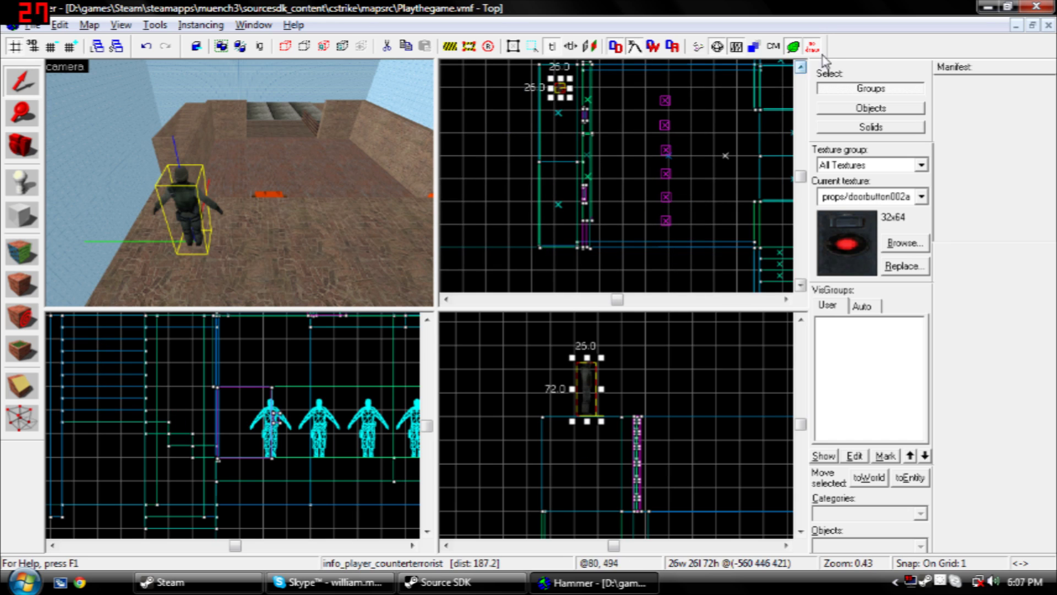
left_click(800, 66)
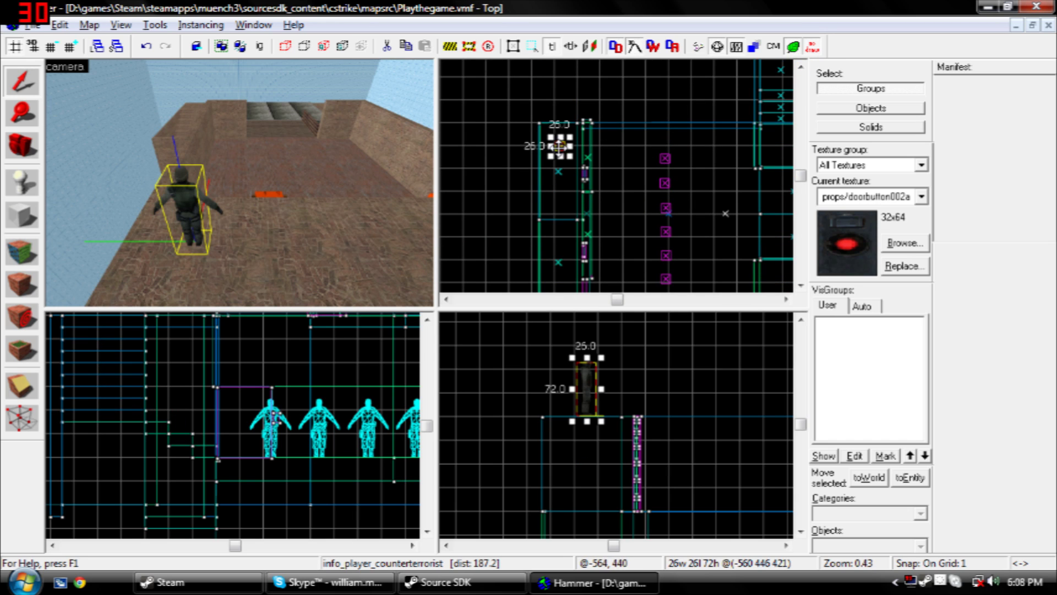
left_click_drag(560, 146, 558, 267, "shift")
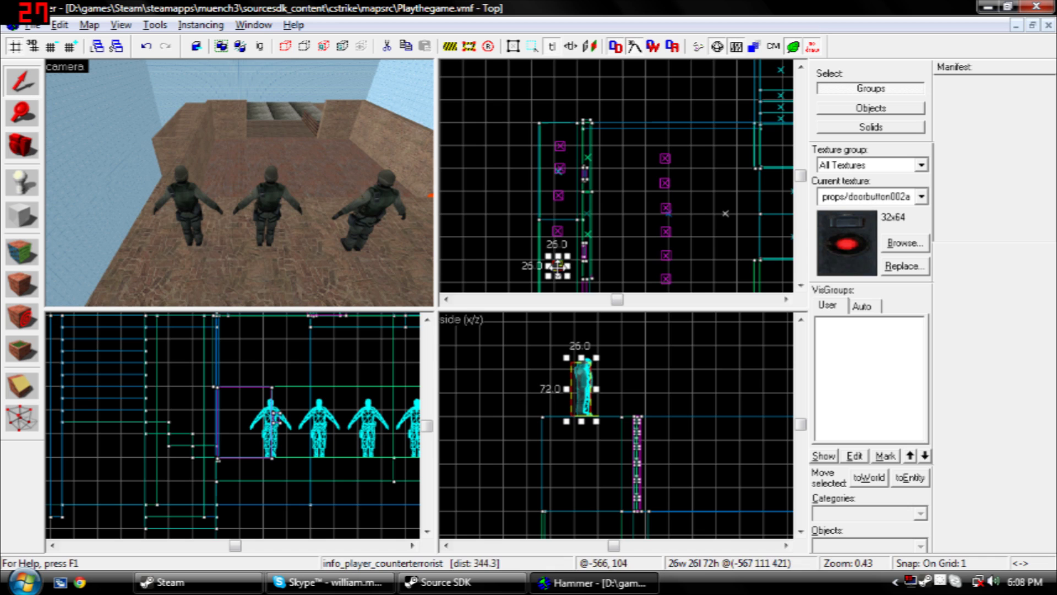
left_click(800, 286)
left_click_drag(558, 150, 557, 176, "shift")
- Examine the counter-terrorist spawns on the ledge and the terrorist spawns inside the brick room in the 3D view
key("d")
key("w")
key("s")
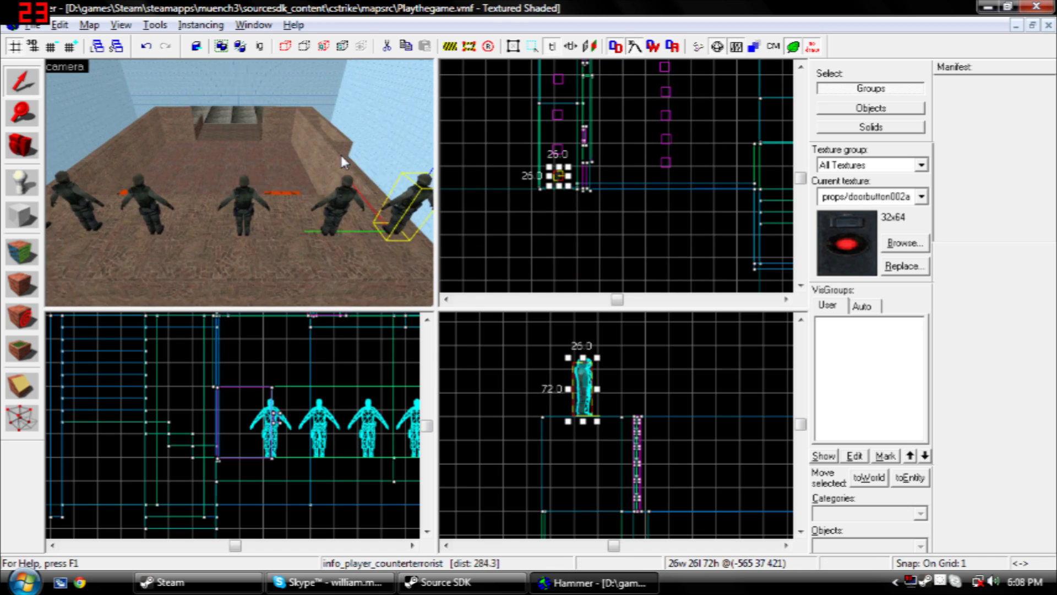
key("Left")
key("s")
key("d")
key("Down")
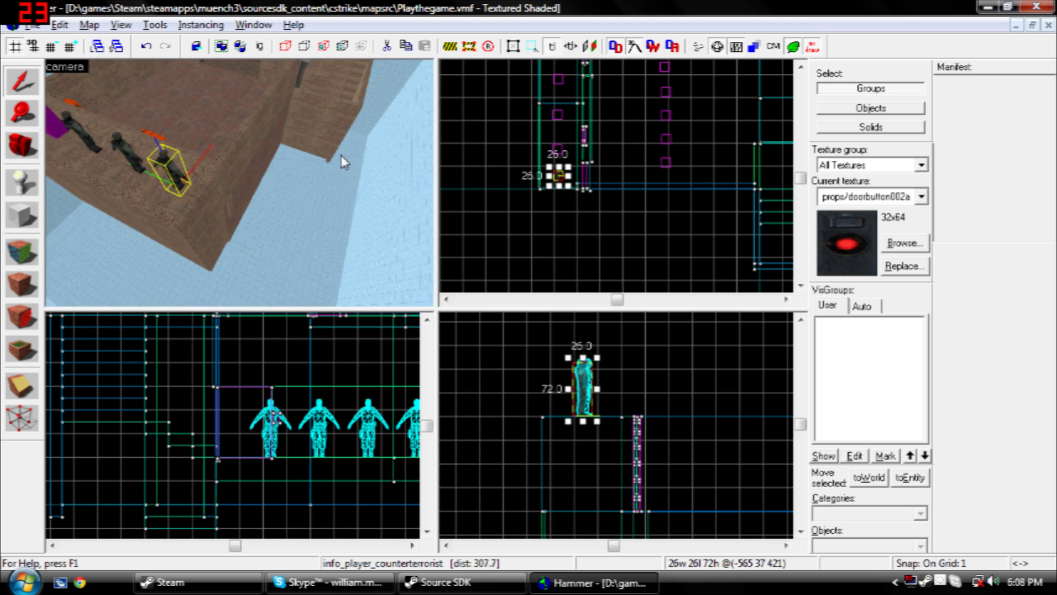
key("w")
key("Up")
key("w")
key("Down")
key("Up")
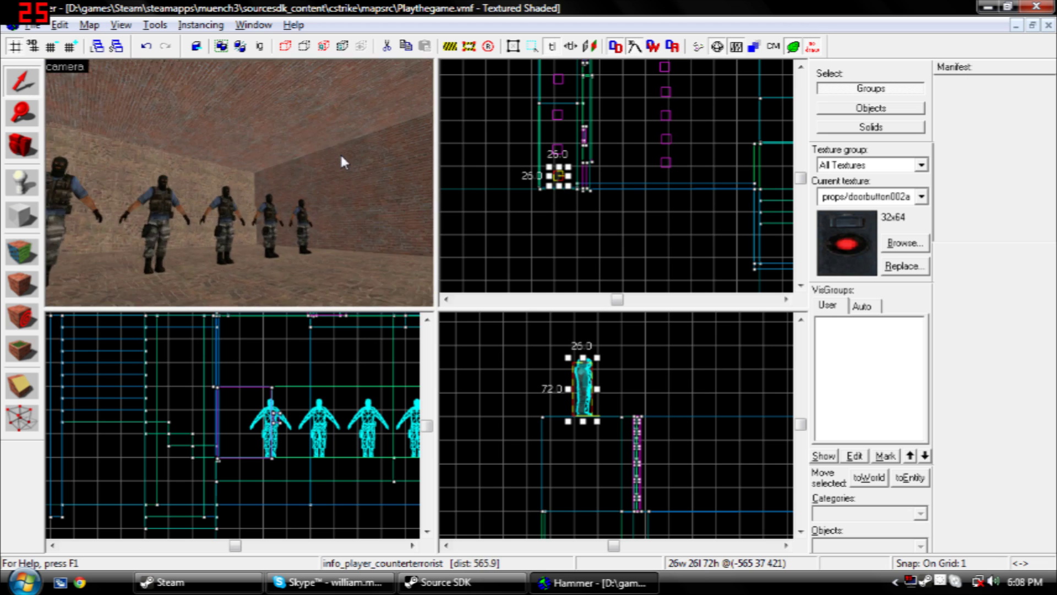
- Examine the arena's walls, ramp, steps and ladders from several sides in the 3D view
key("Left")
key("w")
key("Left")
key("Up")
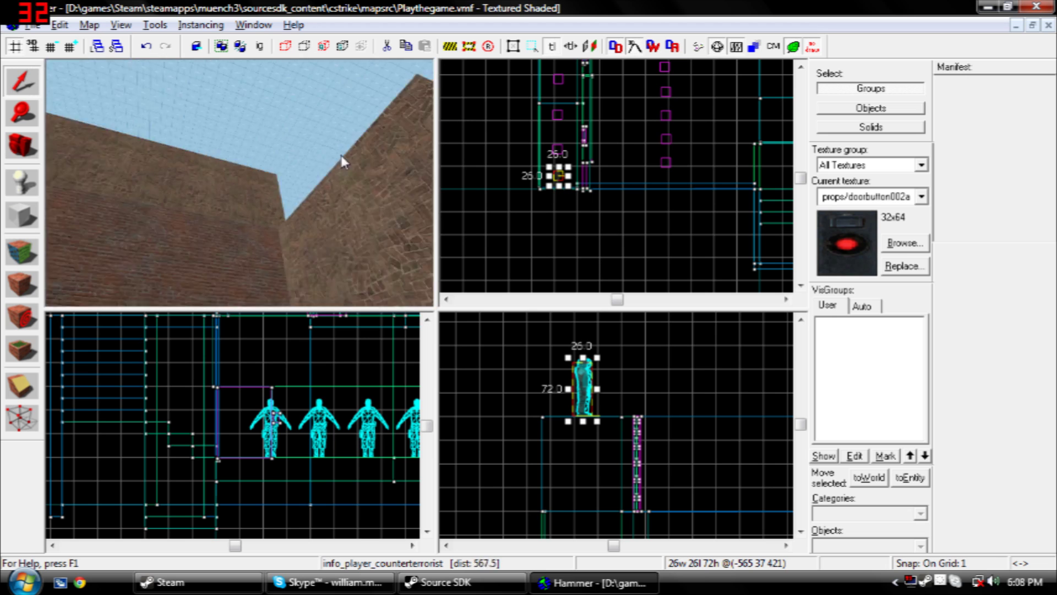
key("Down")
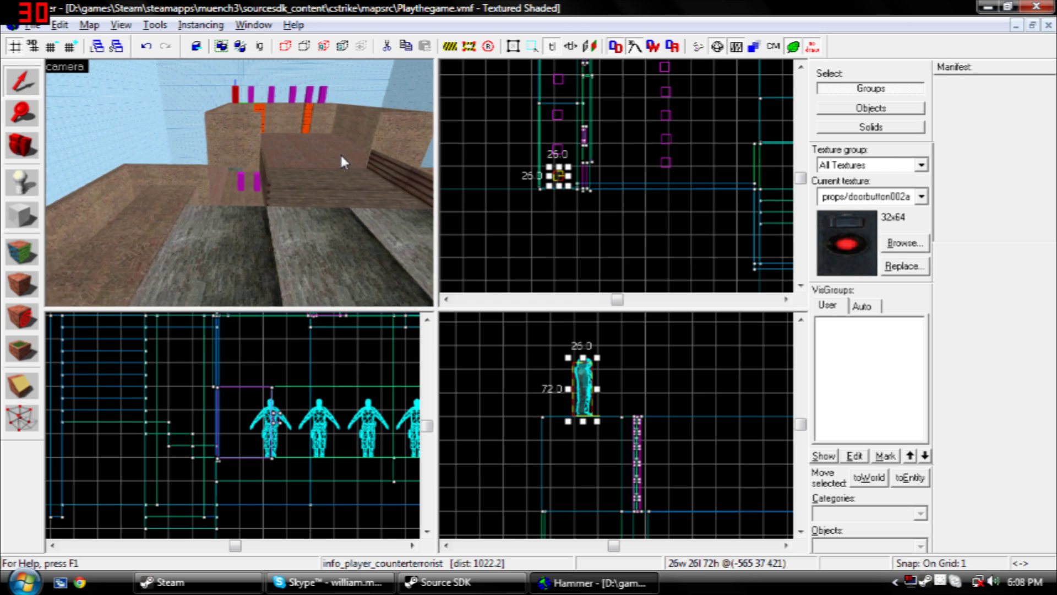
key("w")
key("Up")
key("Down")
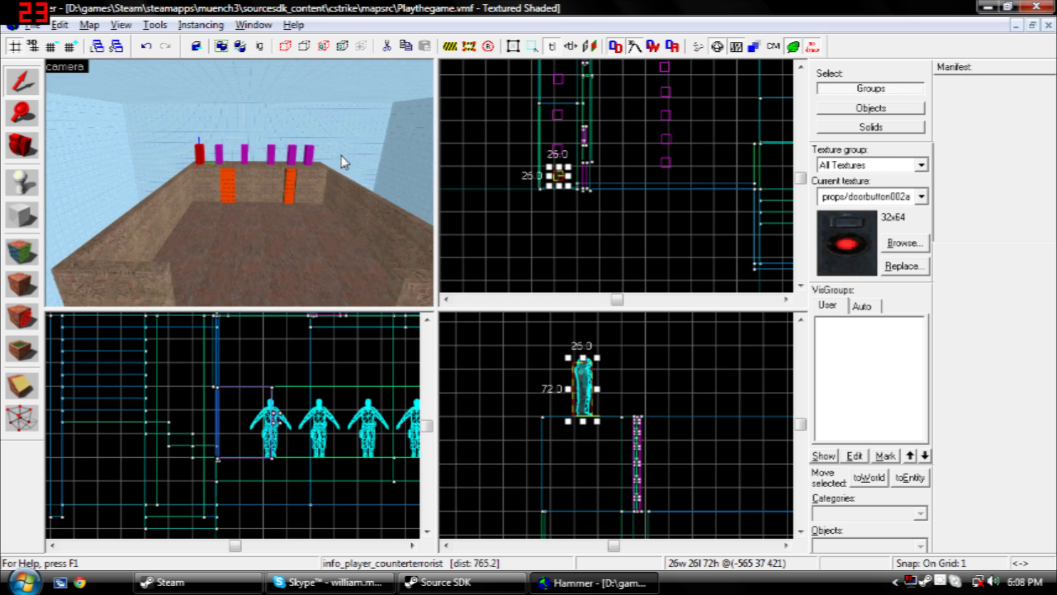
key("Up")
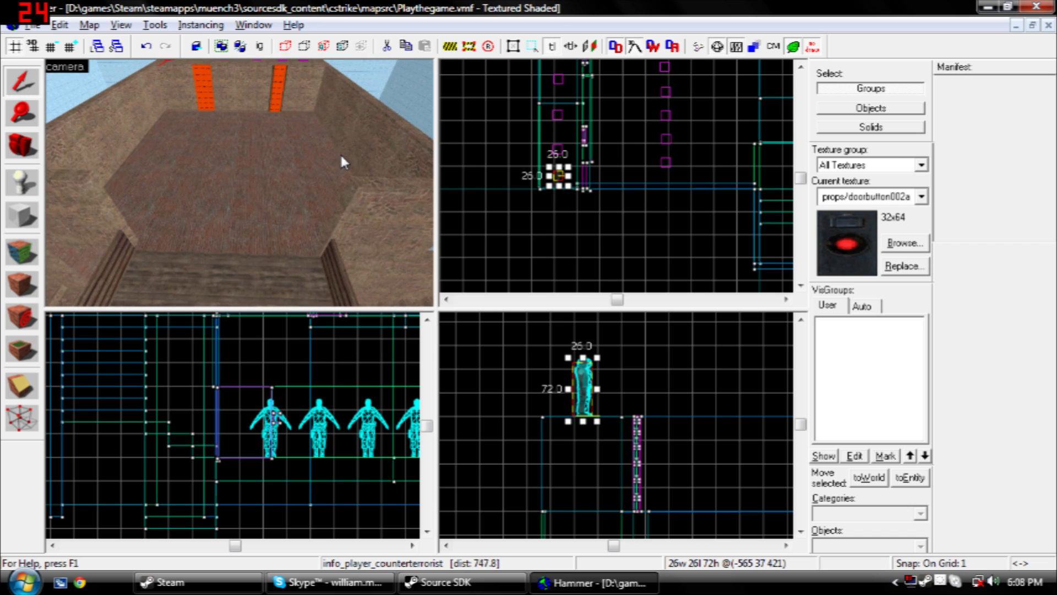
key("w")
key("s")
key("Right")
key("w")
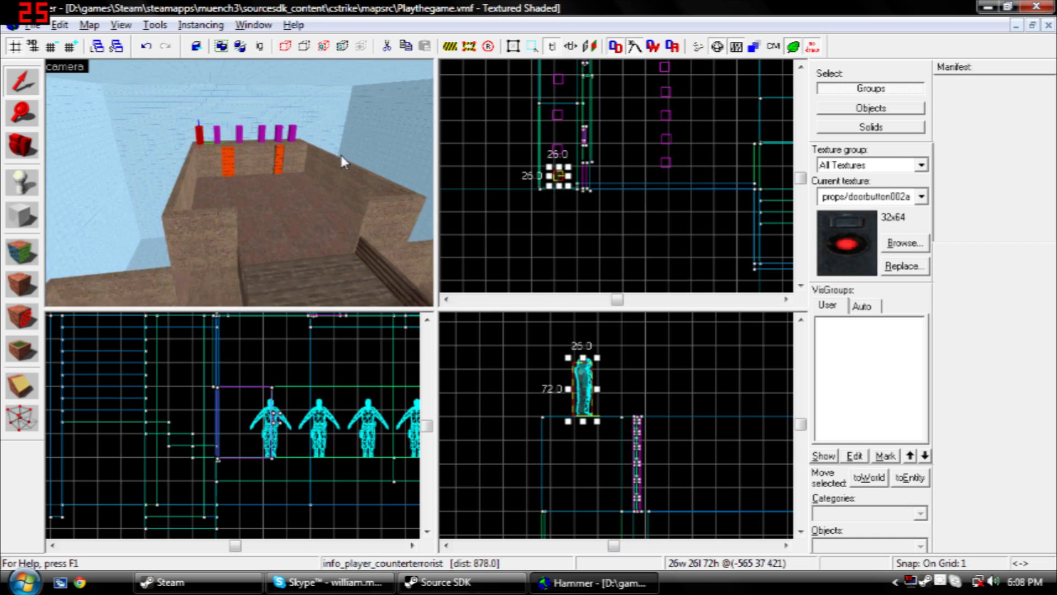
key("Down")
key("Right")
key("w")
key("a")
key("s")
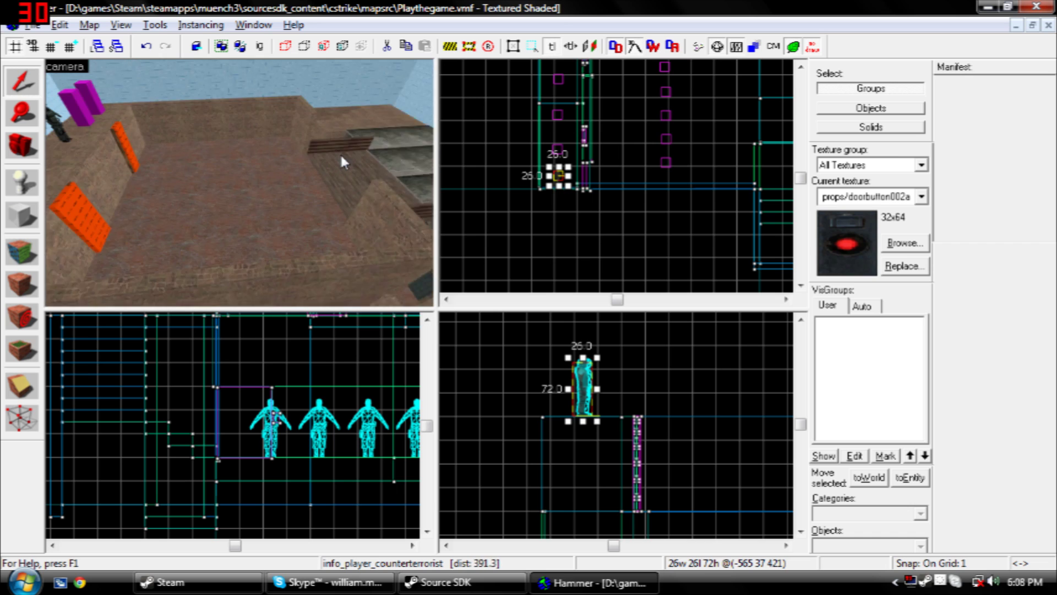
key("d")
- Save the map, then compile and run it with BSP, VIS and RAD all set to Normal
left_click(34, 25)
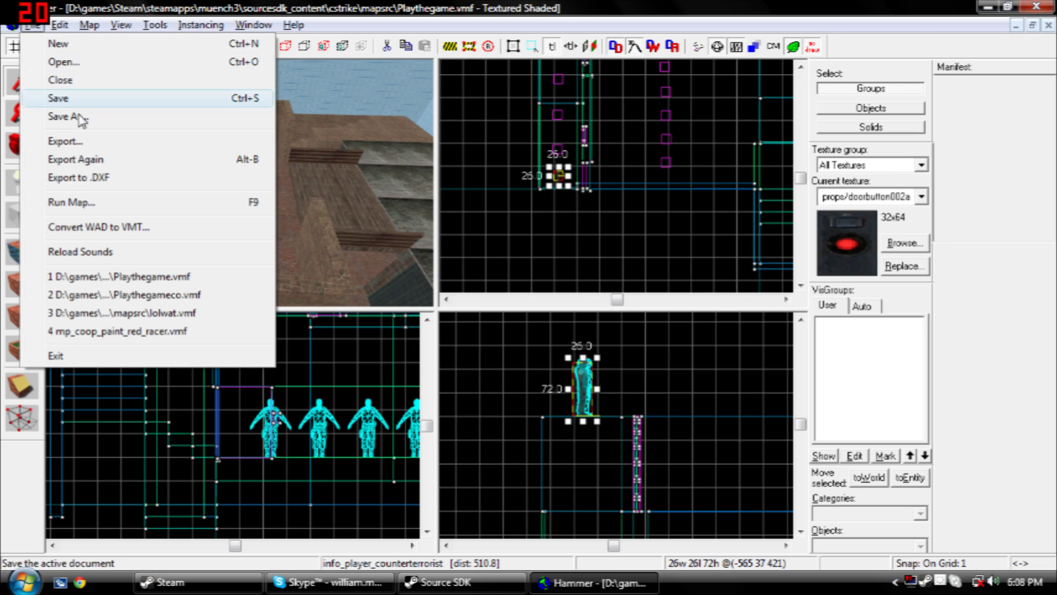
left_click(61, 98)
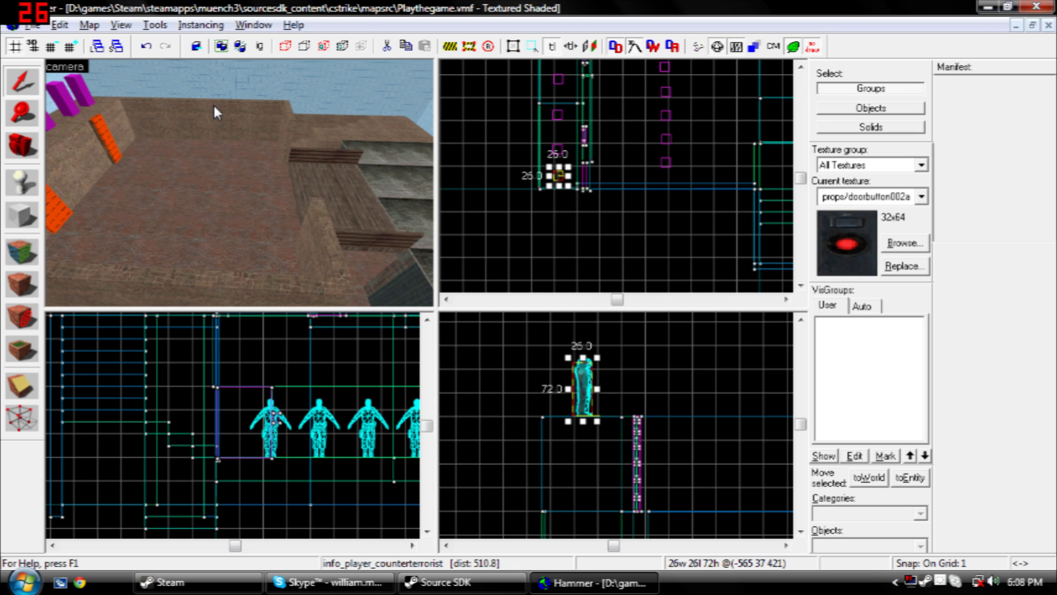
key("F9")
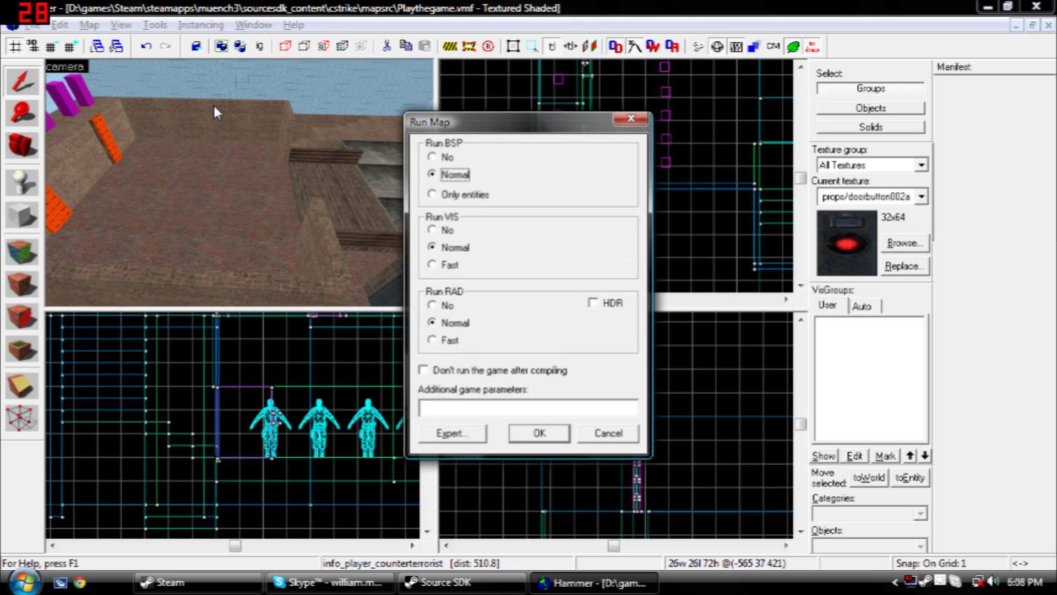
left_click(539, 435)
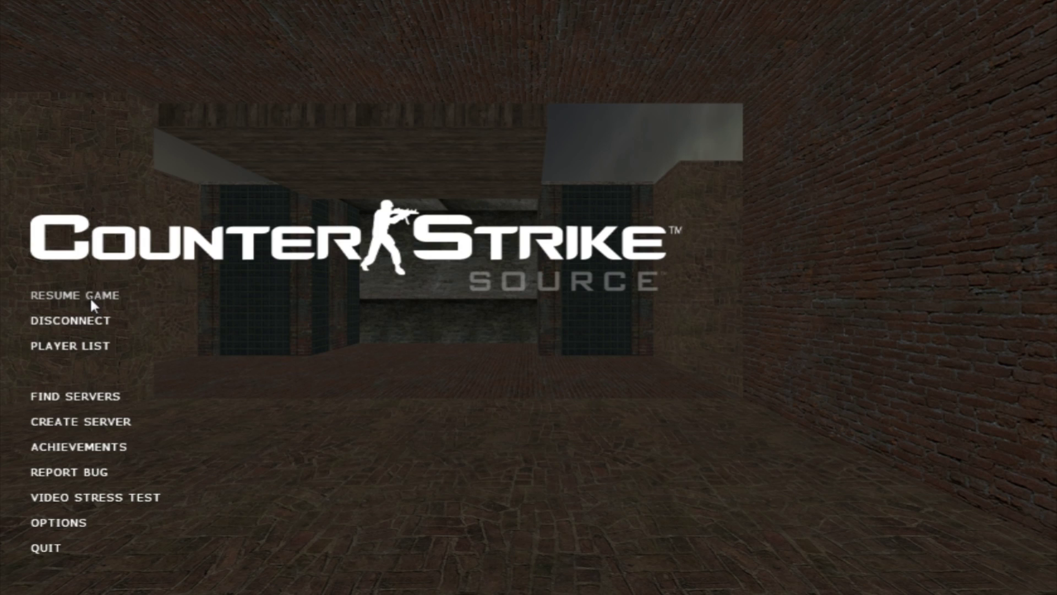
- Resume the game in Counter-Strike: Source and join the Counter-Terrorists with the SAS class
left_click(91, 300)
left_click(302, 274)
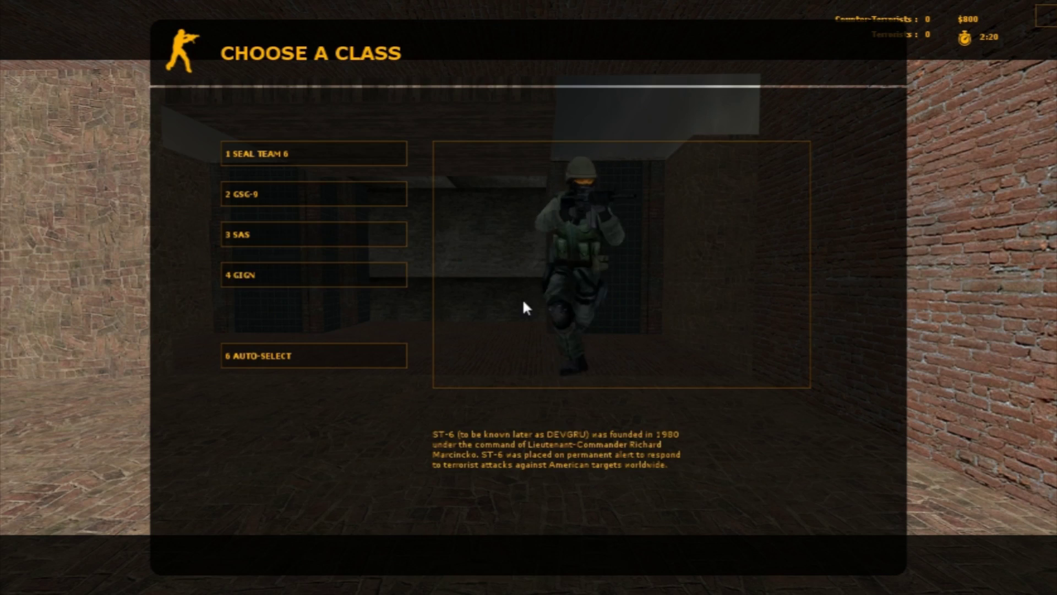
left_click(296, 238)
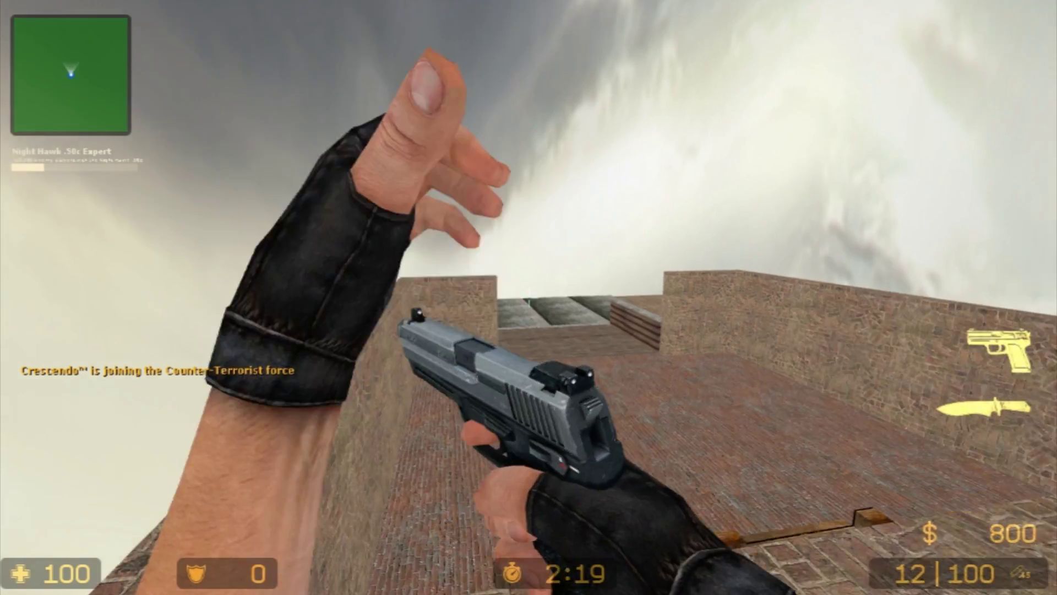
- Inspect the compiled map from the counter-terrorist spawn ledge while test-firing and reloading the pistol
left_click(529, 297)
left_click(529, 297)
left_click(529, 298)
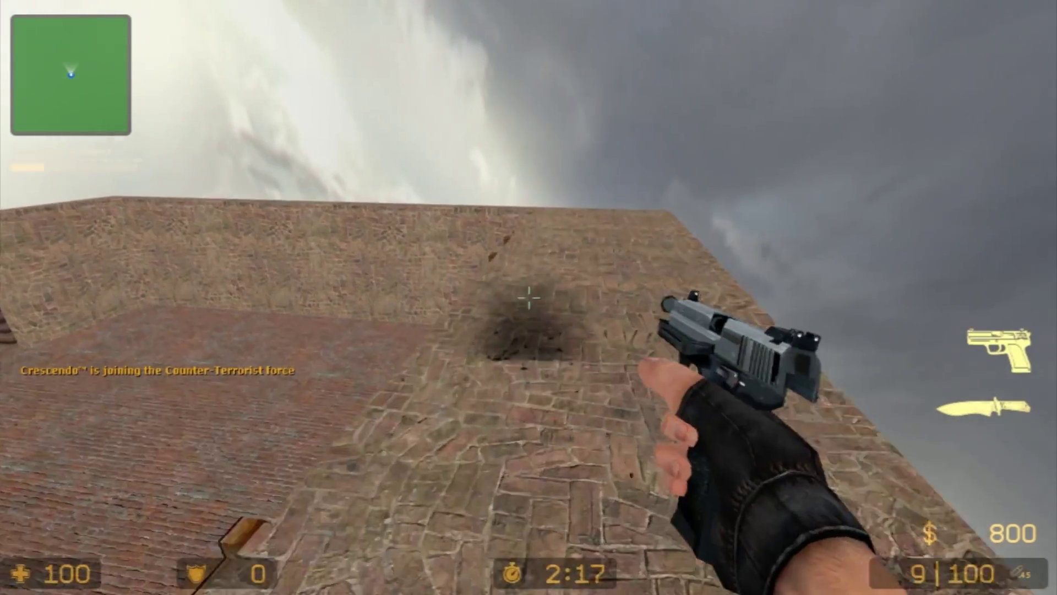
key("r")
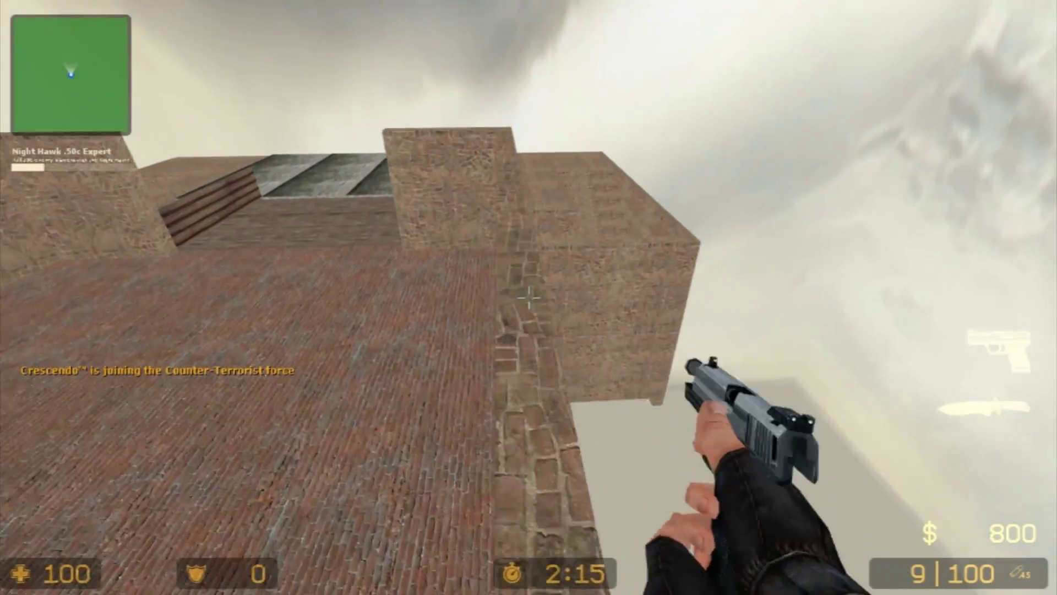
key("w")
left_click(529, 298)
left_click(529, 297)
left_click(529, 298)
key("r")
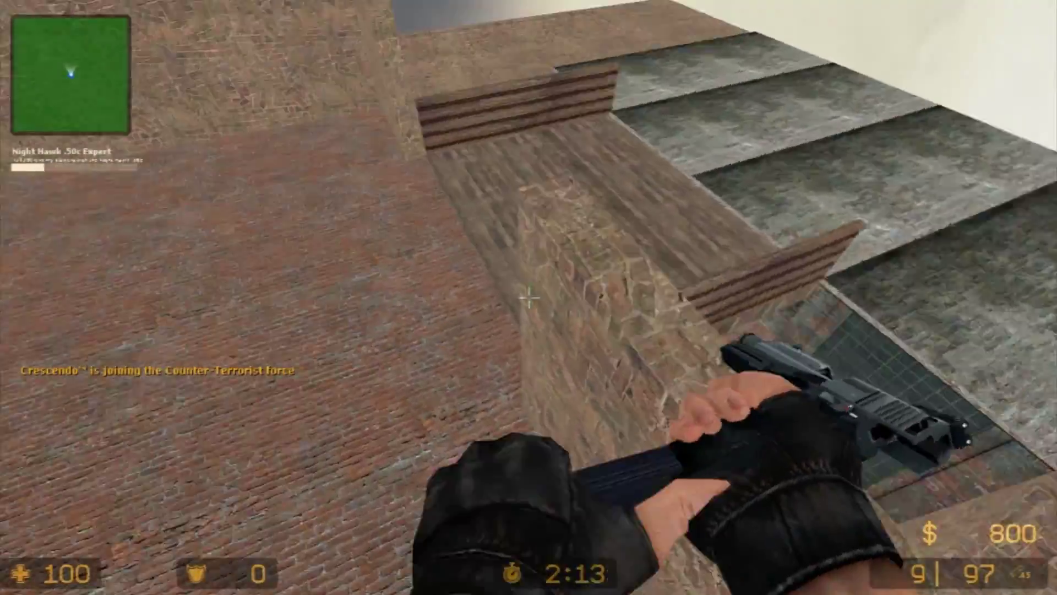
- Test the wooden ladder by walking up to it from the arena floor and climbing to the ledge
key("w")
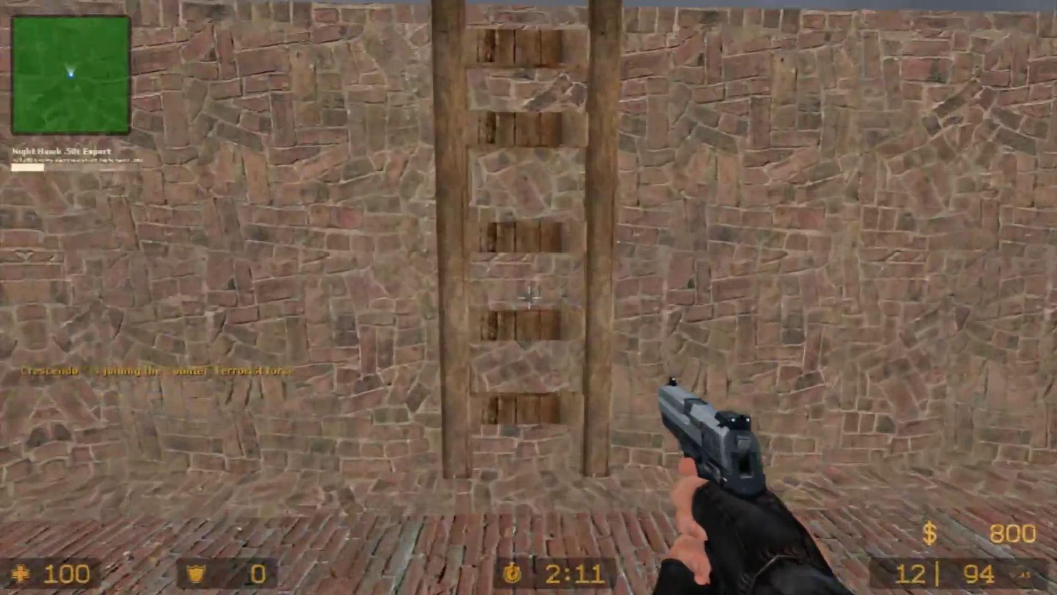
key("w")
left_click(529, 298)
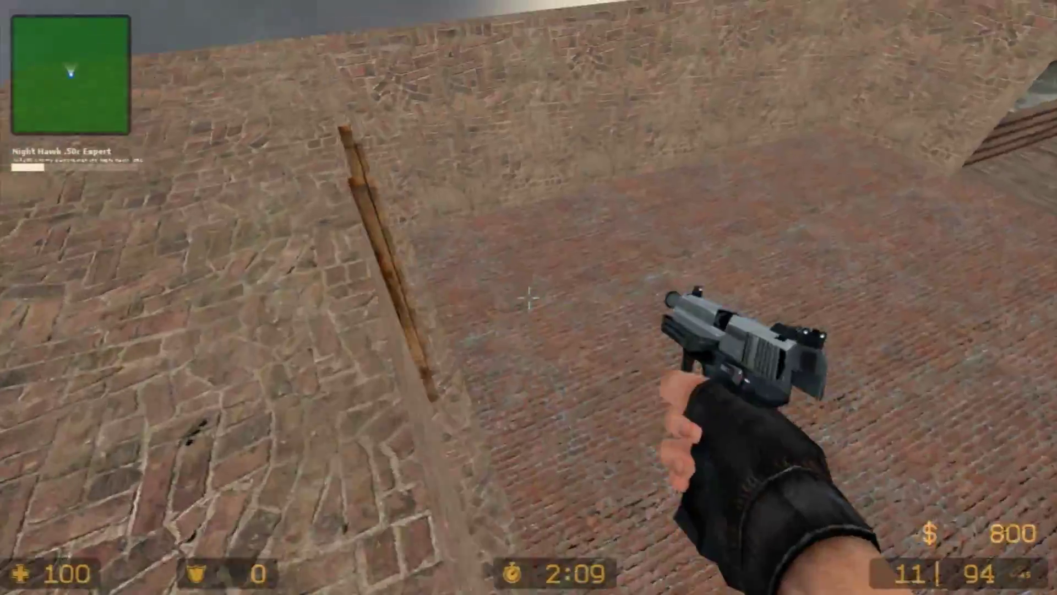
key("w")
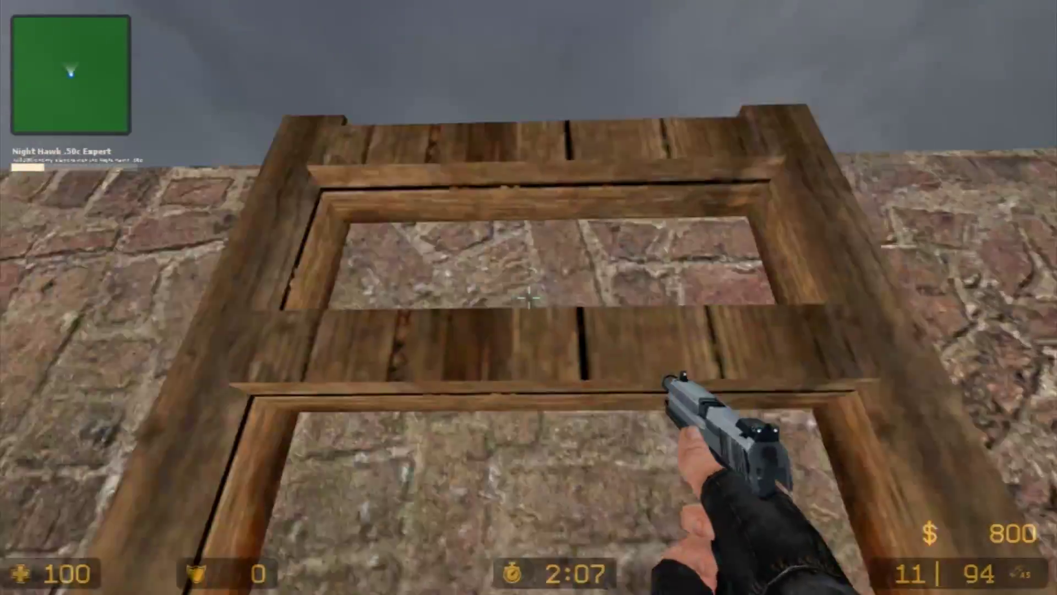
key("w")
- Walk up to the metal door and activate the wall button beside it to test the door
key("w")
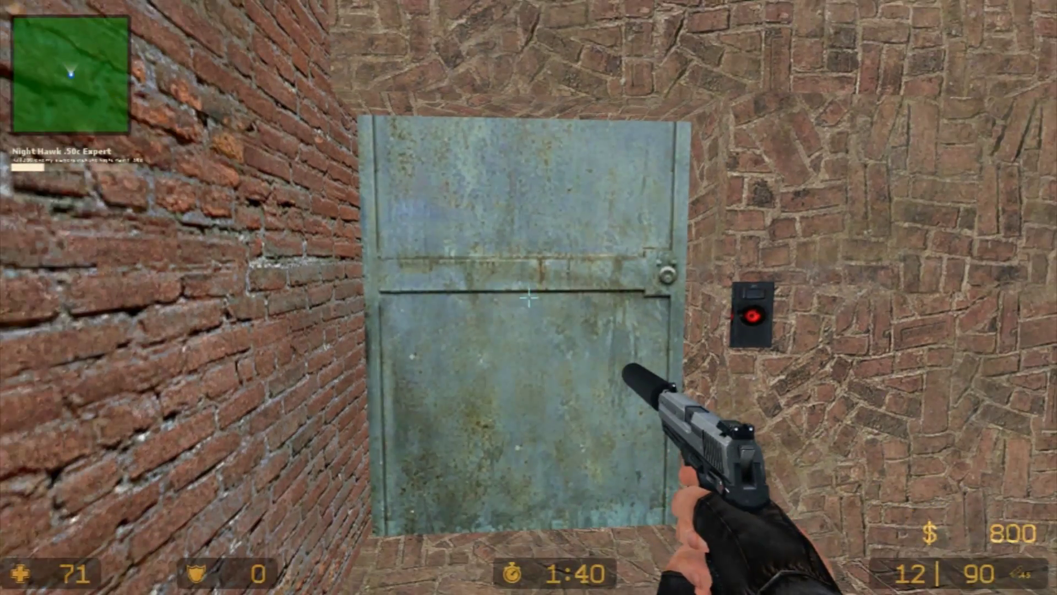
key("e")
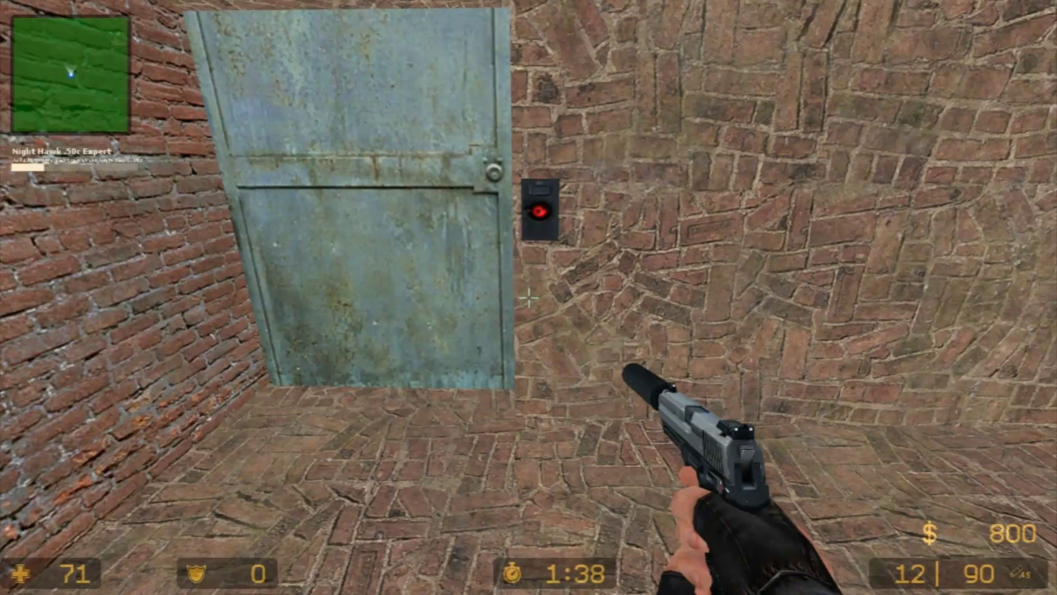
- Test-fire the pistol at the wall beside the metal door's button, reload, and move over in front of the door
key("s")
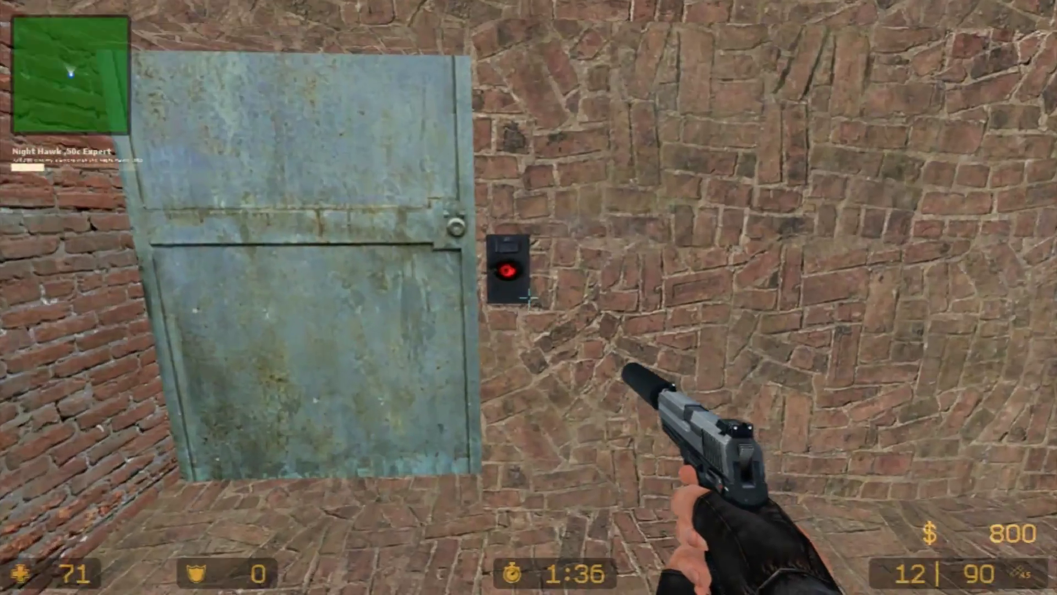
left_click(528, 297)
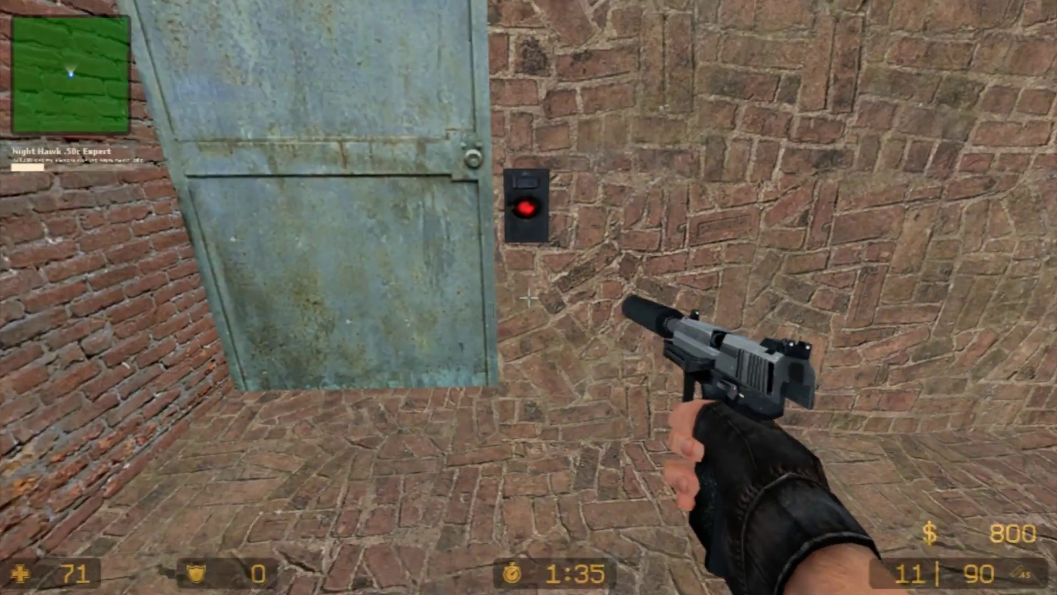
key("r")
key("a")
key("s")
key("w")
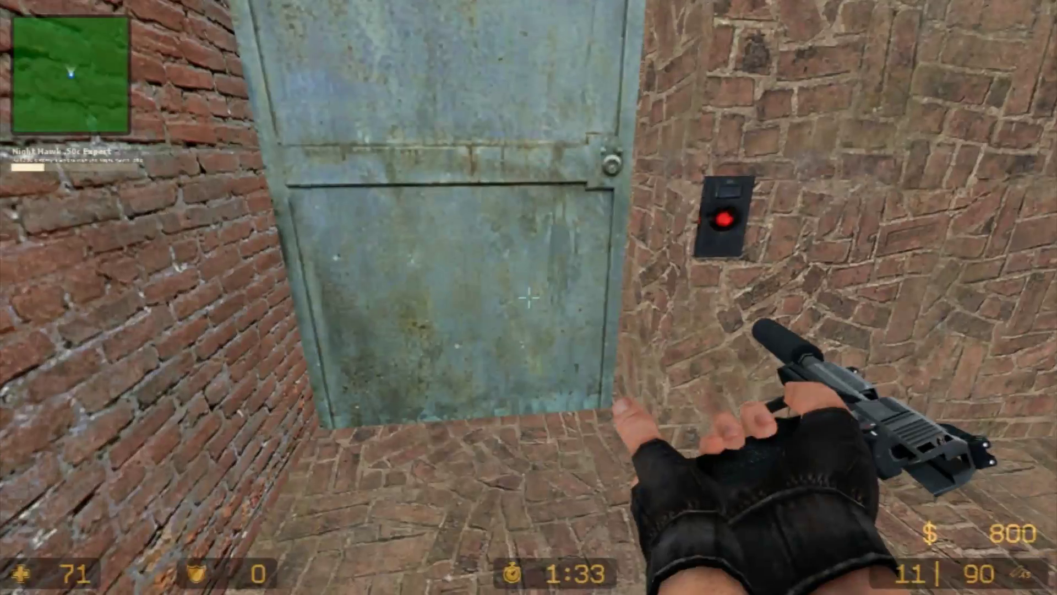
- Retest the metal door by walking up to it and using its wall button, and fire a shot there and reload
key("w")
key("s")
key("w")
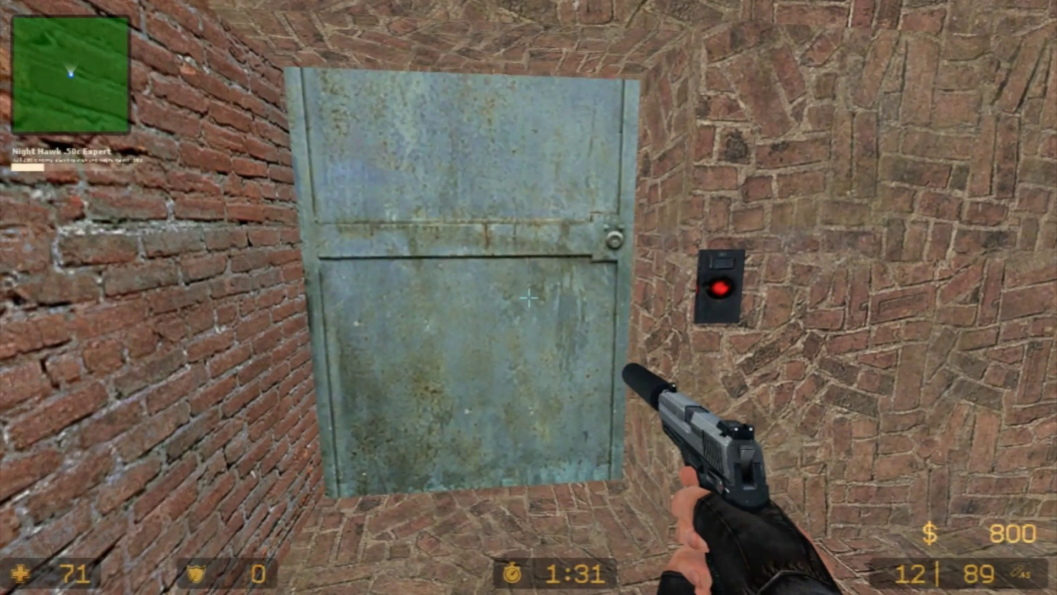
key("w")
key("e")
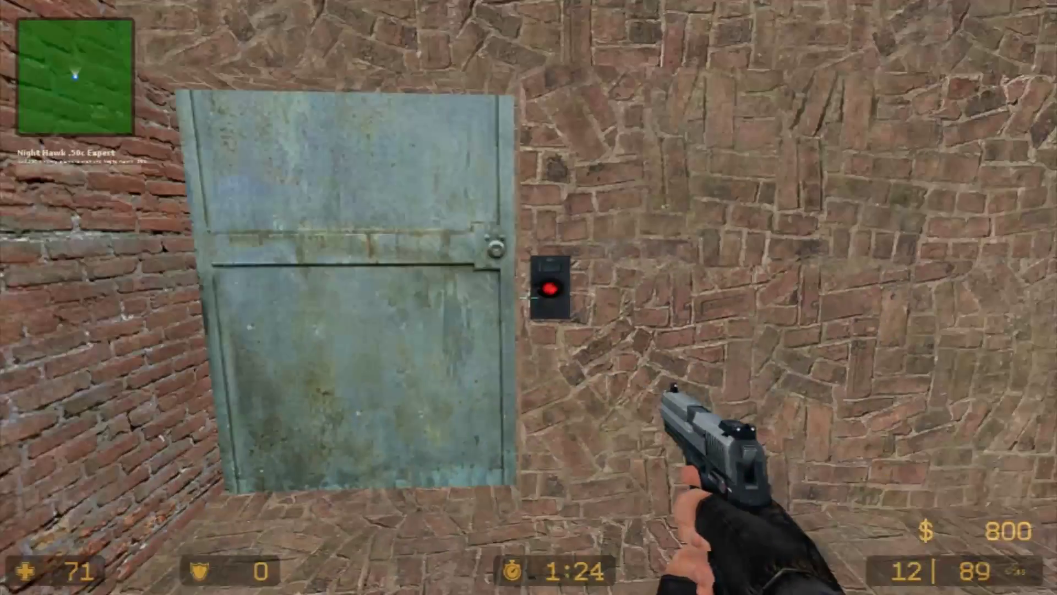
left_click(528, 297)
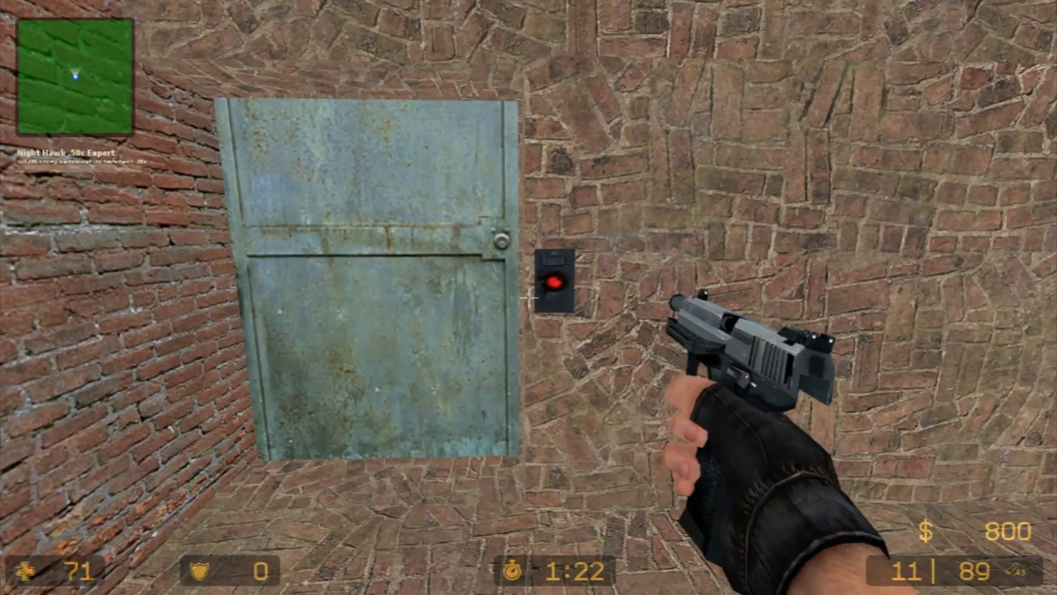
key("r")
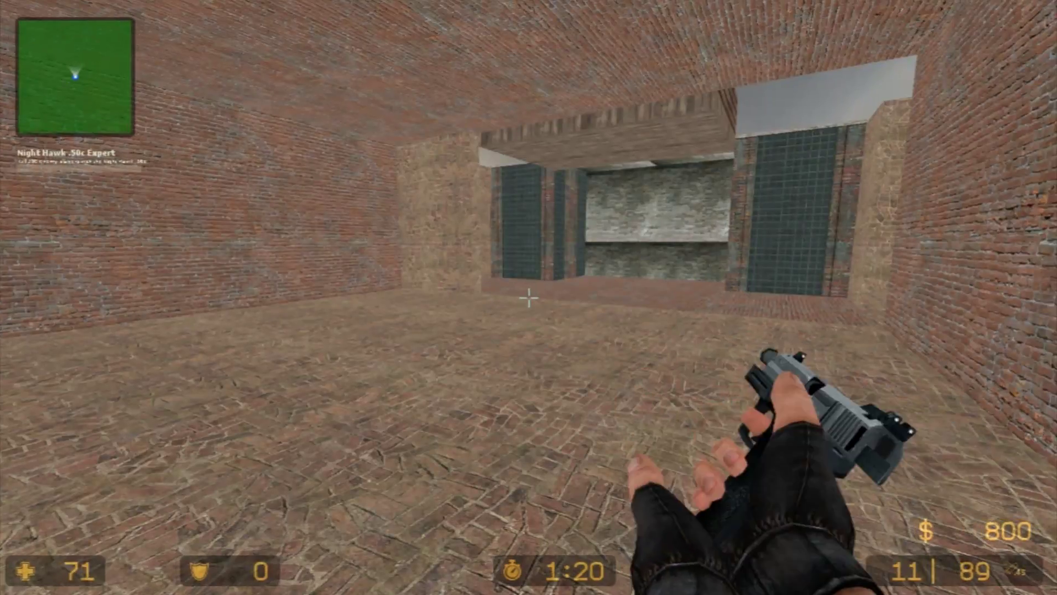
- Walk from the door area up to the grey stone steps, switching between knife and pistol and firing towards the wooden bridge
key("3")
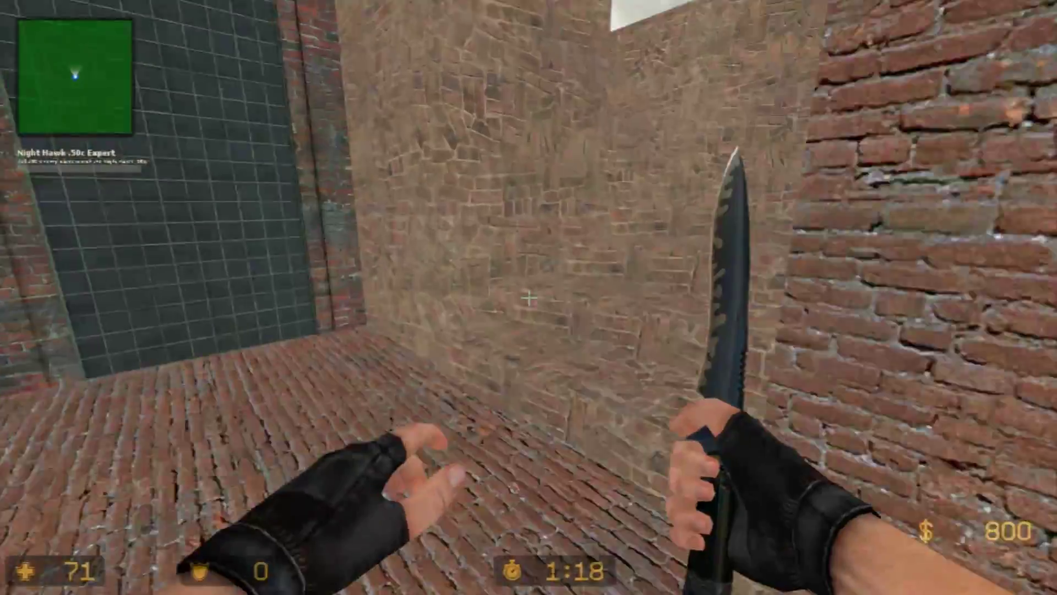
key("2")
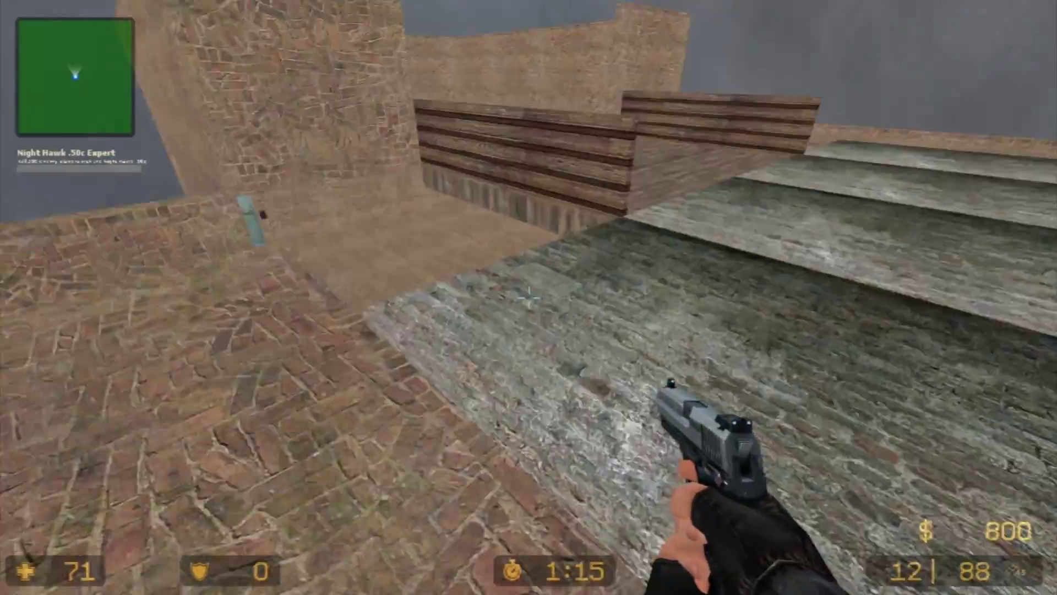
left_click(528, 297)
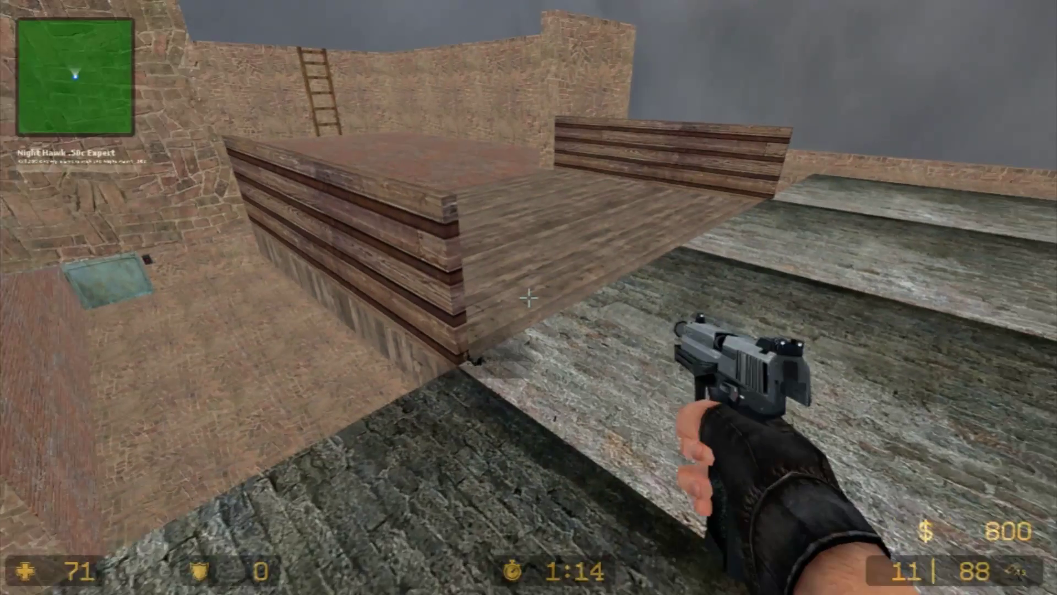
key("w")
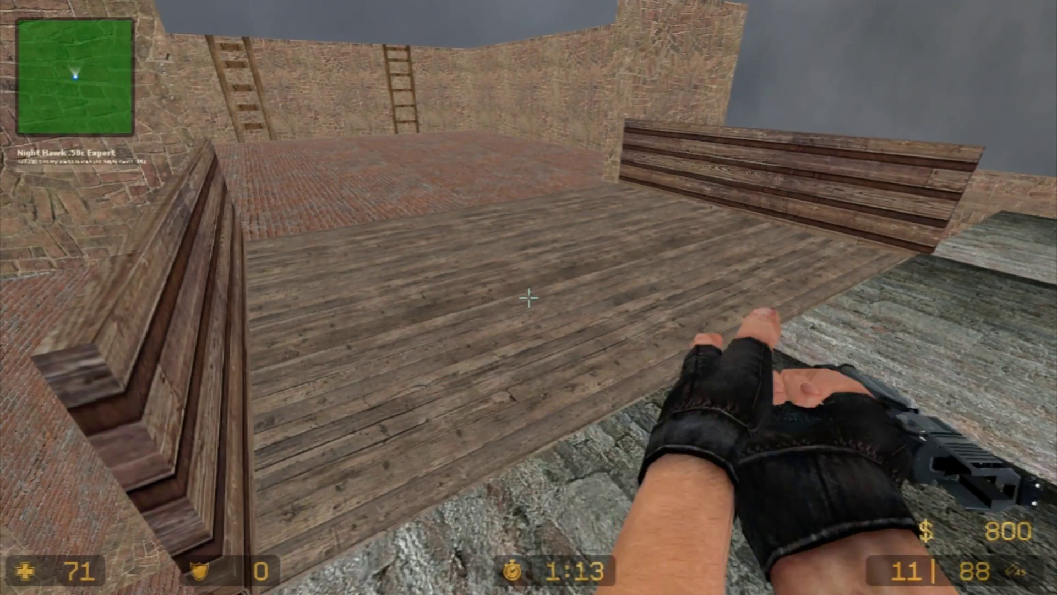
- Inspect the wooden bridge and the area around it on foot while swapping between the pistol and the knife
key("w")
key("s")
left_click(528, 298)
scroll(528, 297, "up", 1)
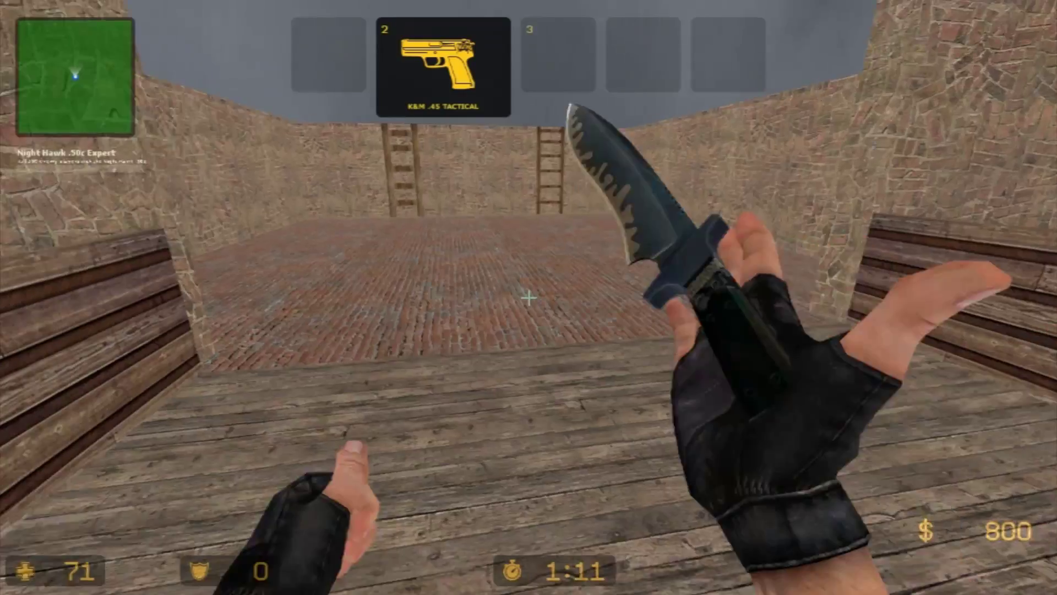
left_click(529, 297)
key("q")
key("2")
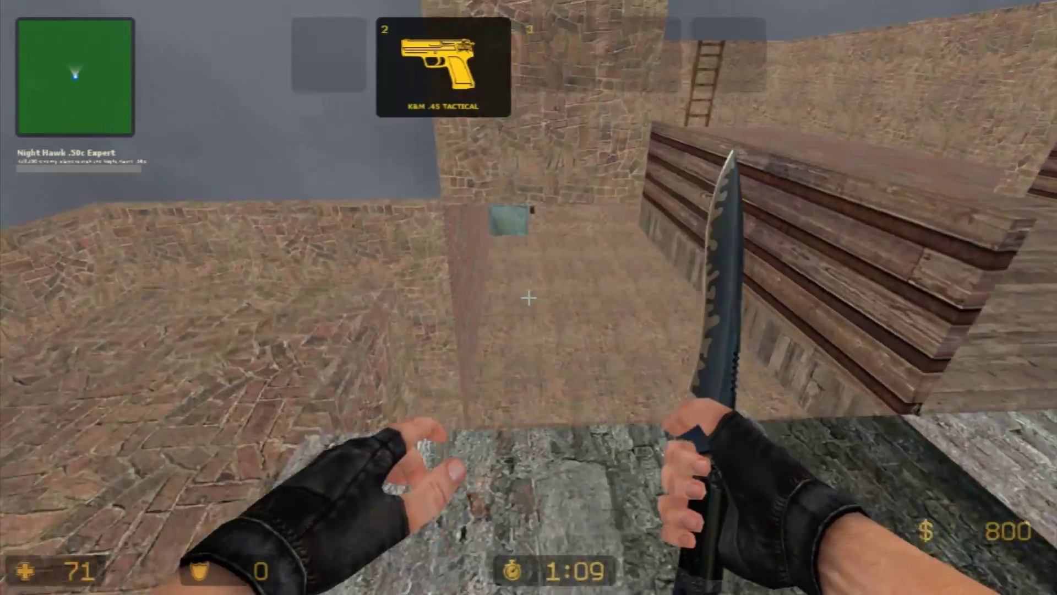